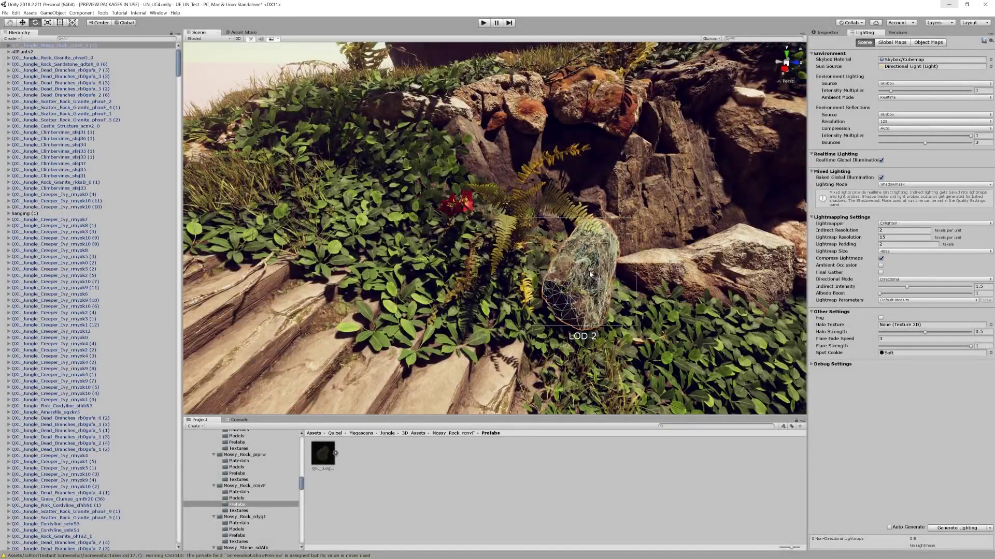
Switch the rock to LOD 1 and drag Post-exposure down to 1.31.
{"action": "left_click_drag", "start_coordinate": [587, 274], "coordinate": [568, 307]}
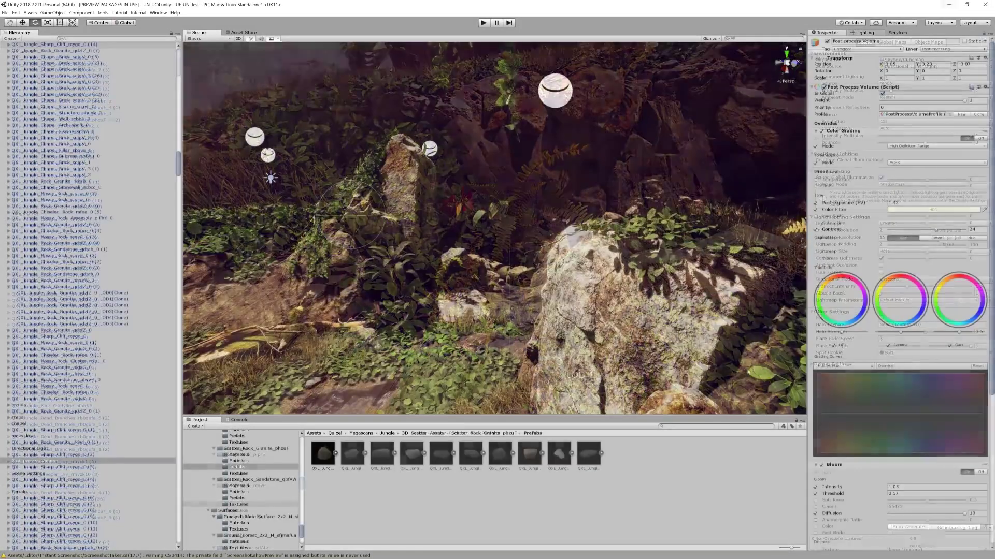
{"action": "left_click_drag", "start_coordinate": [853, 204], "coordinate": [851, 203]}
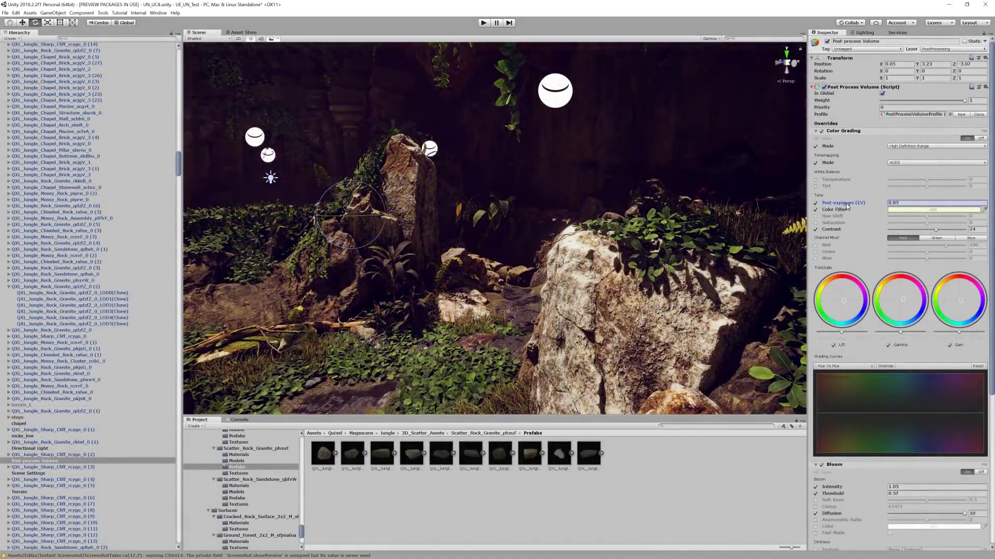
{"action": "left_click", "coordinate": [920, 211]}
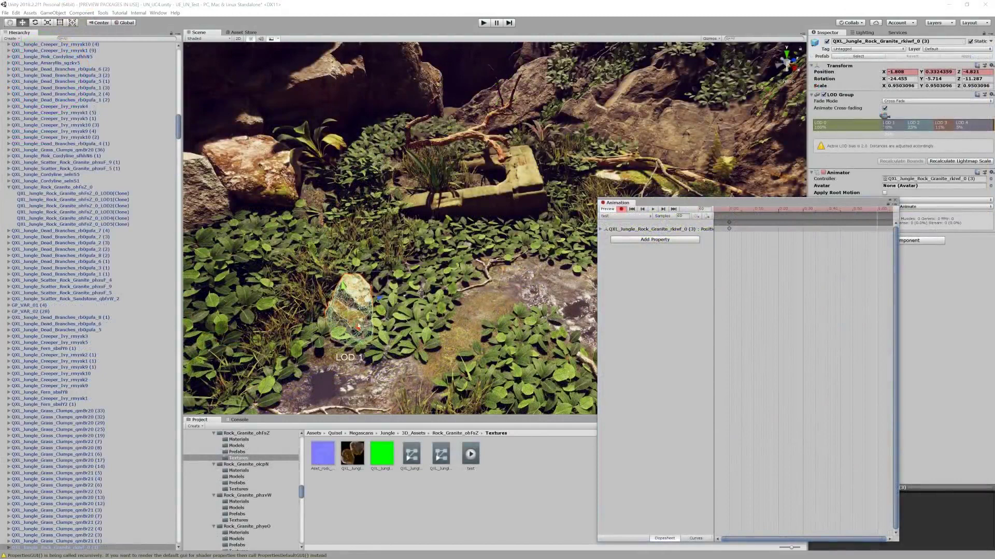
Move the rock and plant, tint the dead branches red, and search 'Mesh Painter'.
{"action": "left_click_drag", "start_coordinate": [348, 318], "coordinate": [476, 265]}
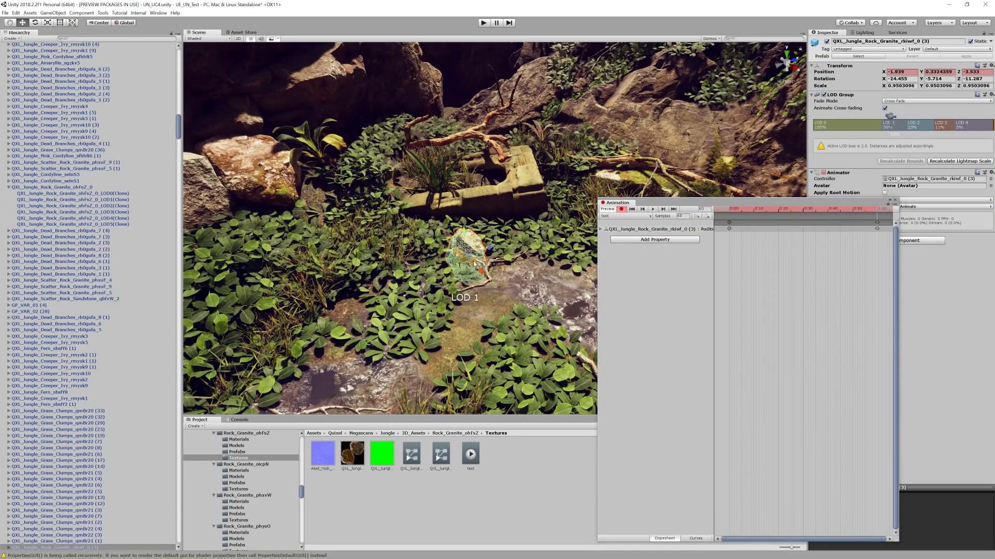
{"action": "left_click", "coordinate": [653, 209]}
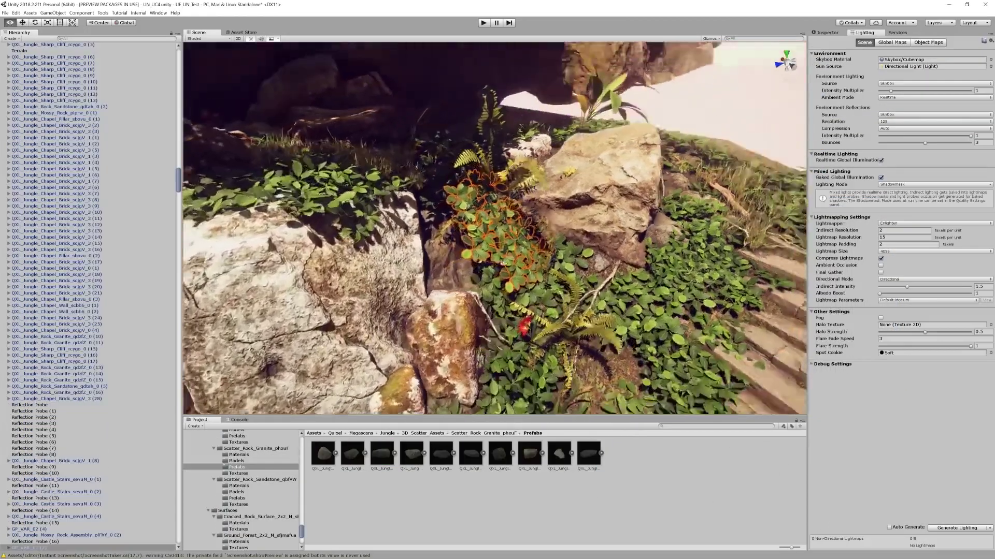
{"action": "right_click_drag", "start_coordinate": [498, 233], "coordinate": [486, 231]}
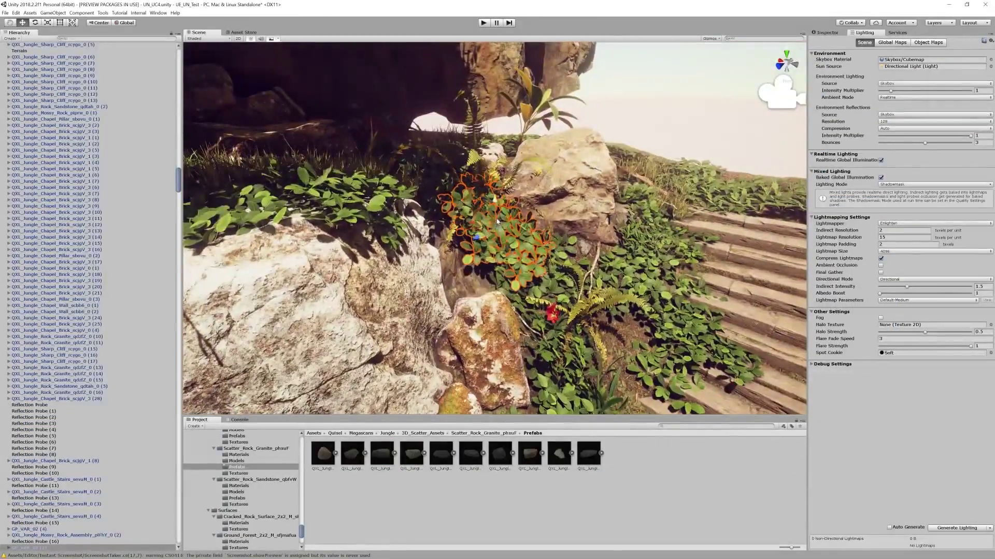
{"action": "left_click_drag", "start_coordinate": [491, 228], "coordinate": [493, 254]}
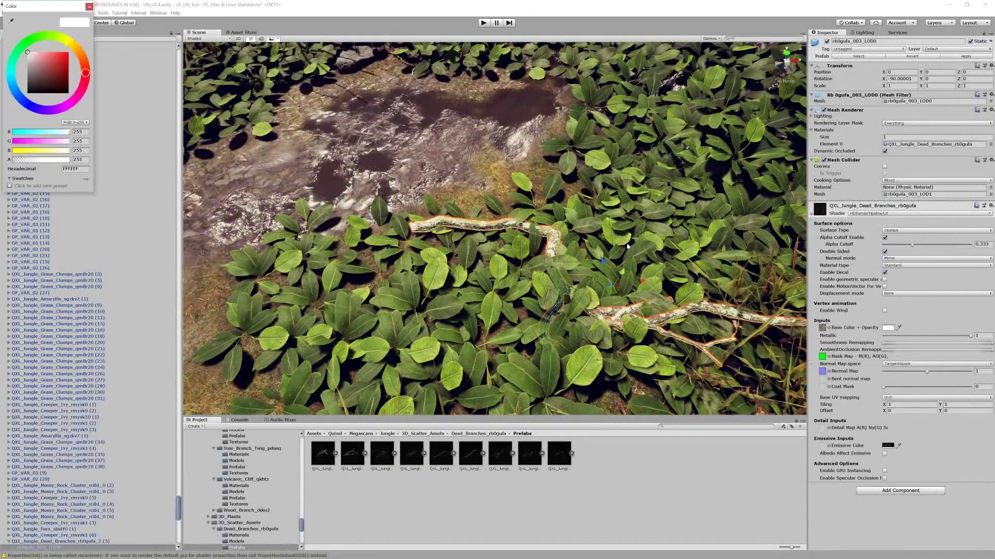
{"action": "left_click_drag", "start_coordinate": [29, 52], "coordinate": [52, 63]}
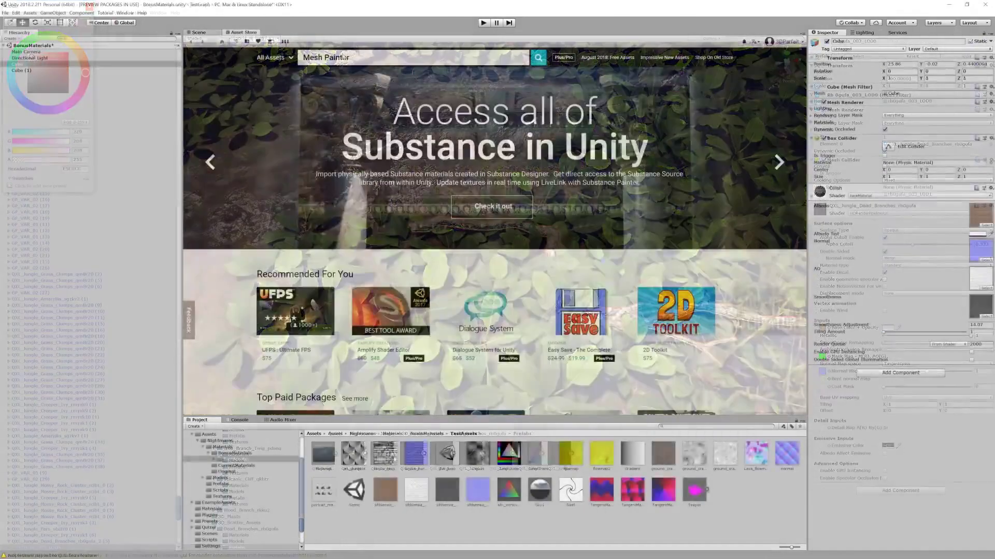
{"action": "key", "text": "Return"}
{"action": "scroll", "coordinate": [433, 173], "scroll_direction": "down", "scroll_amount": 5}
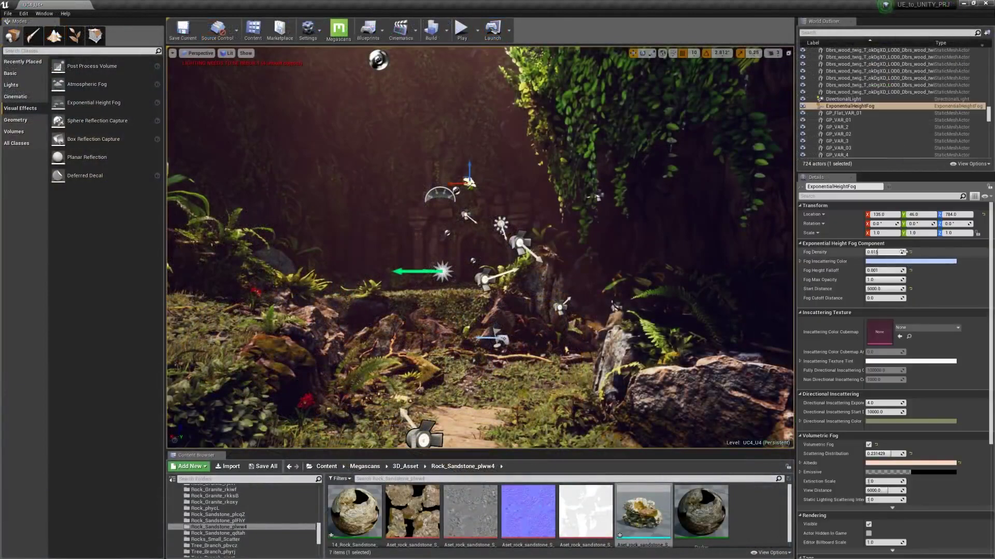
Set Fog Density to 0.014, rotate the castle wall, and connect Specular_Power to Multiply.
{"action": "left_click_drag", "start_coordinate": [884, 252], "coordinate": [882, 252]}
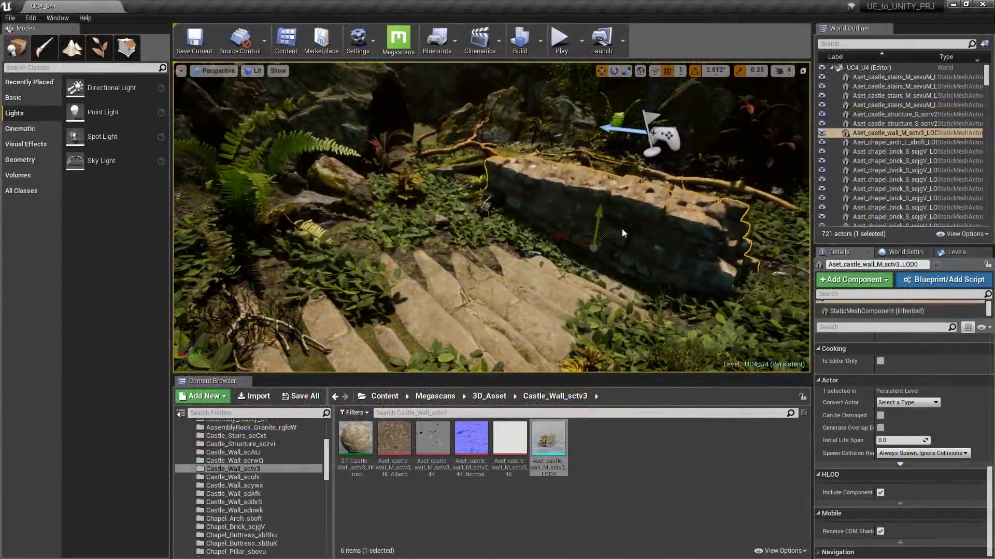
{"action": "right_click_drag", "start_coordinate": [621, 233], "coordinate": [466, 272]}
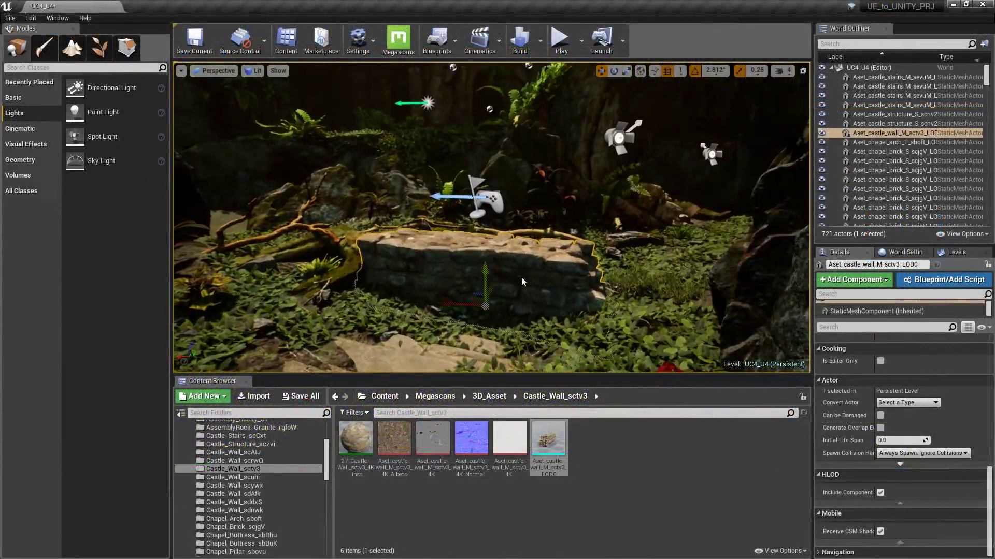
{"action": "key", "text": "e"}
{"action": "left_click_drag", "start_coordinate": [511, 311], "coordinate": [497, 295]}
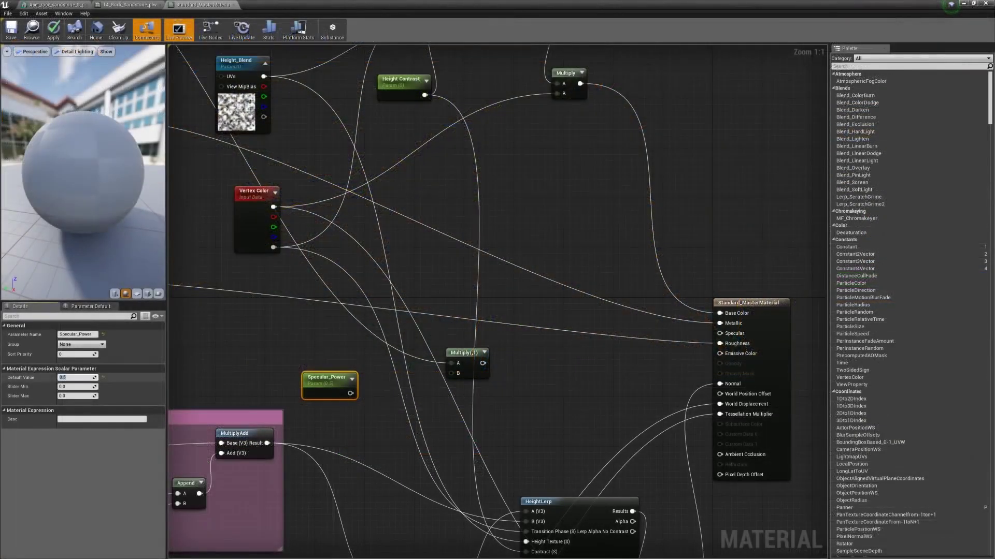
{"action": "mouse_move", "coordinate": [351, 393]}
{"action": "left_mouse_down"}
{"action": "mouse_move", "coordinate": [452, 364]}
{"action": "mouse_move", "coordinate": [719, 334]}
{"action": "left_mouse_up"}
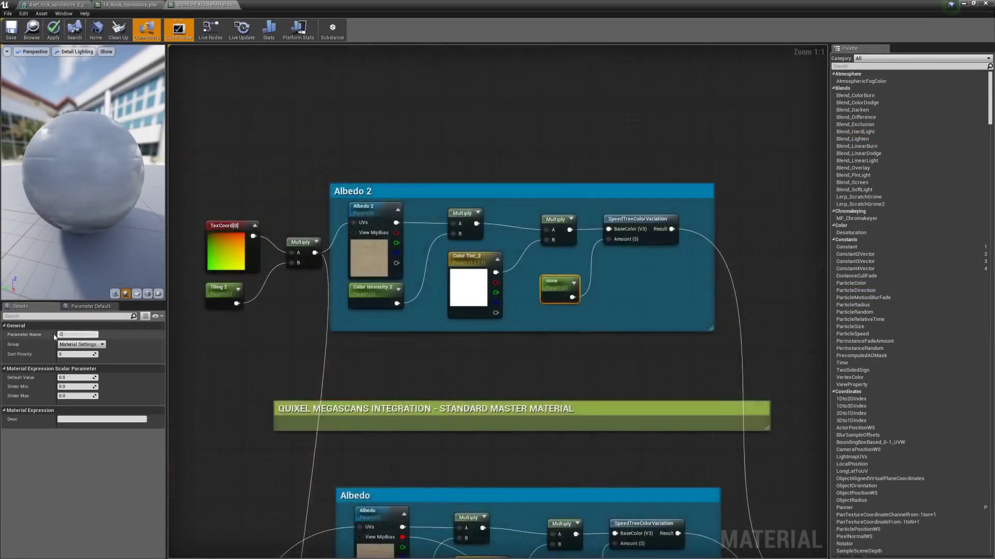
{"action": "type", "text": "tion 02"}
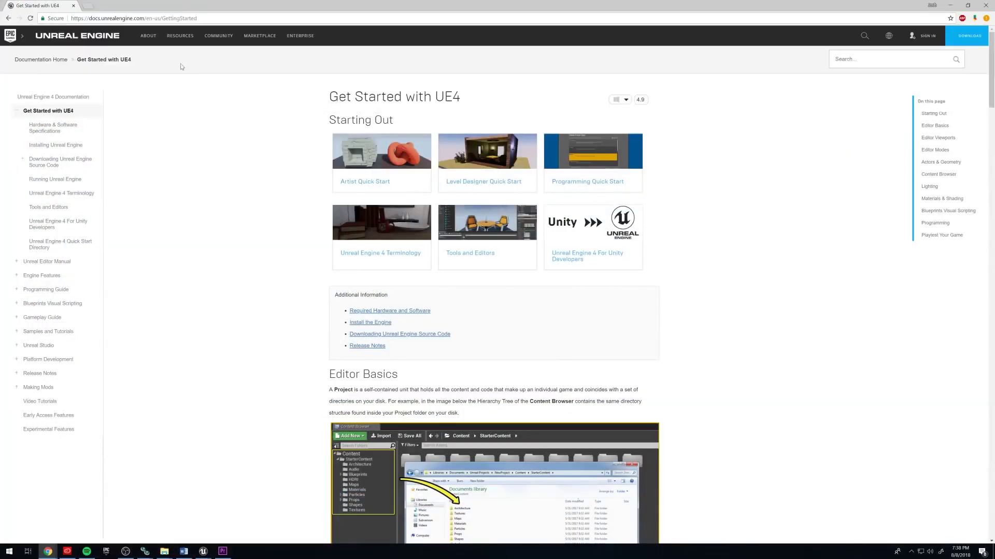
{"action": "mouse_move", "coordinate": [179, 35]}
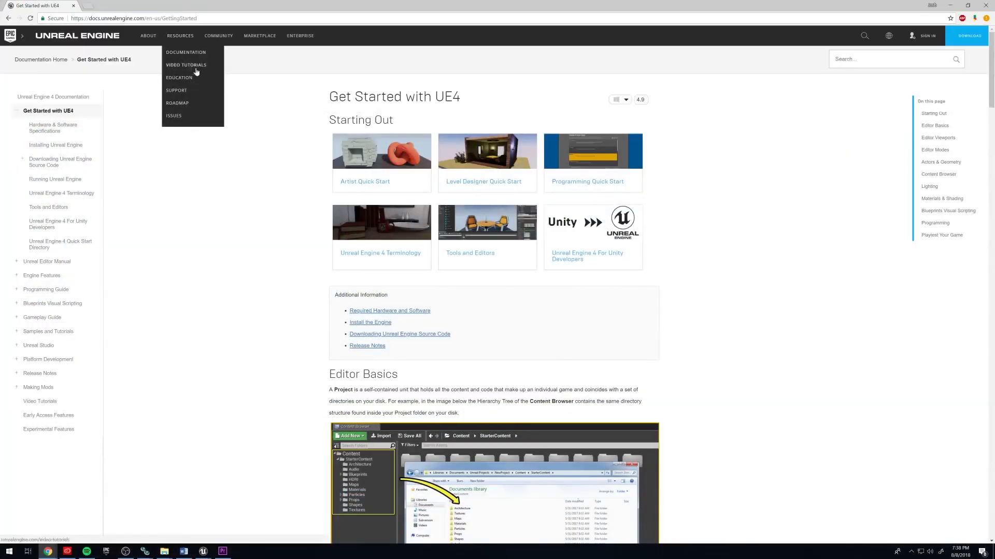
Go to the Unreal Engine community forums at forums.unrealengine.com.
{"action": "mouse_move", "coordinate": [218, 37]}
{"action": "left_click", "coordinate": [214, 61]}
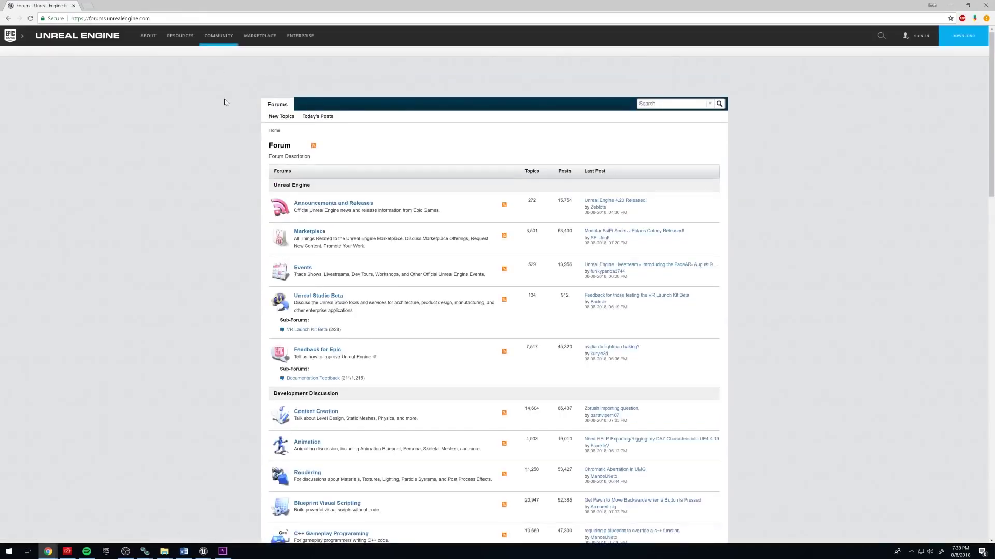
{"action": "scroll", "coordinate": [219, 102], "scroll_direction": "down", "scroll_amount": 5}
{"action": "scroll", "coordinate": [219, 102], "scroll_direction": "down", "scroll_amount": 5}
{"action": "scroll", "coordinate": [220, 103], "scroll_direction": "down", "scroll_amount": 5}
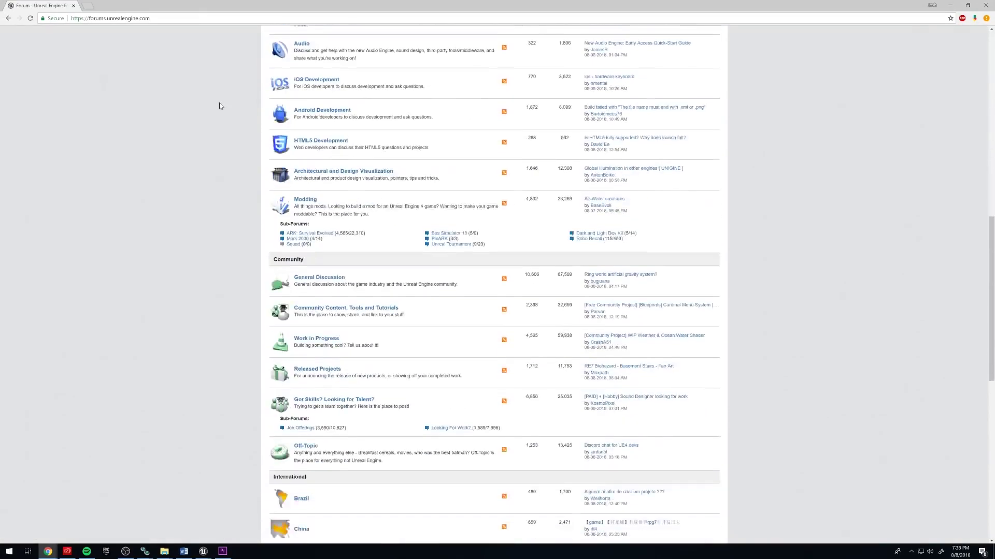
{"action": "scroll", "coordinate": [219, 102], "scroll_direction": "down", "scroll_amount": 5}
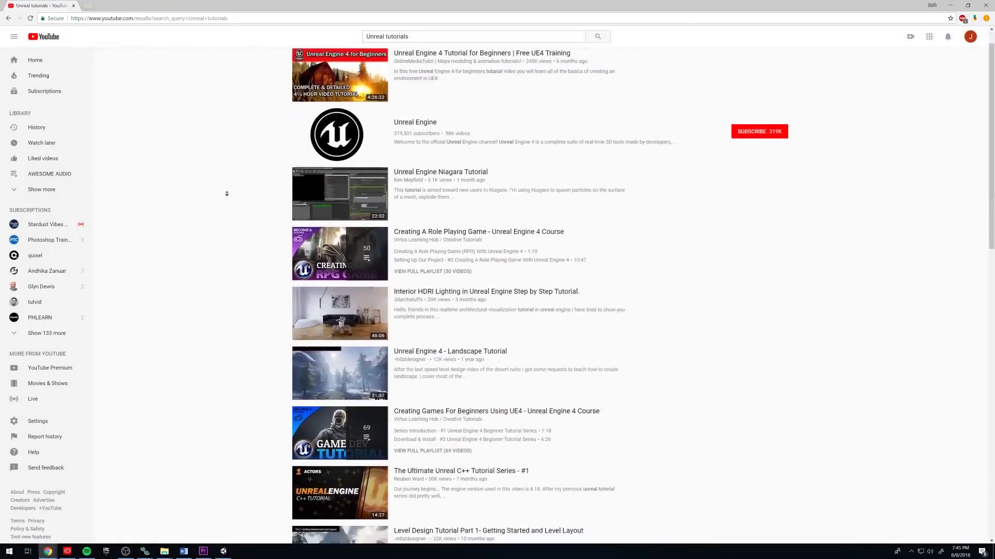
{"action": "scroll", "coordinate": [226, 194], "scroll_direction": "down", "scroll_amount": 3}
{"action": "scroll", "coordinate": [226, 194], "scroll_direction": "down", "scroll_amount": 3}
{"action": "scroll", "coordinate": [227, 193], "scroll_direction": "down", "scroll_amount": 2}
{"action": "scroll", "coordinate": [227, 193], "scroll_direction": "down", "scroll_amount": 2}
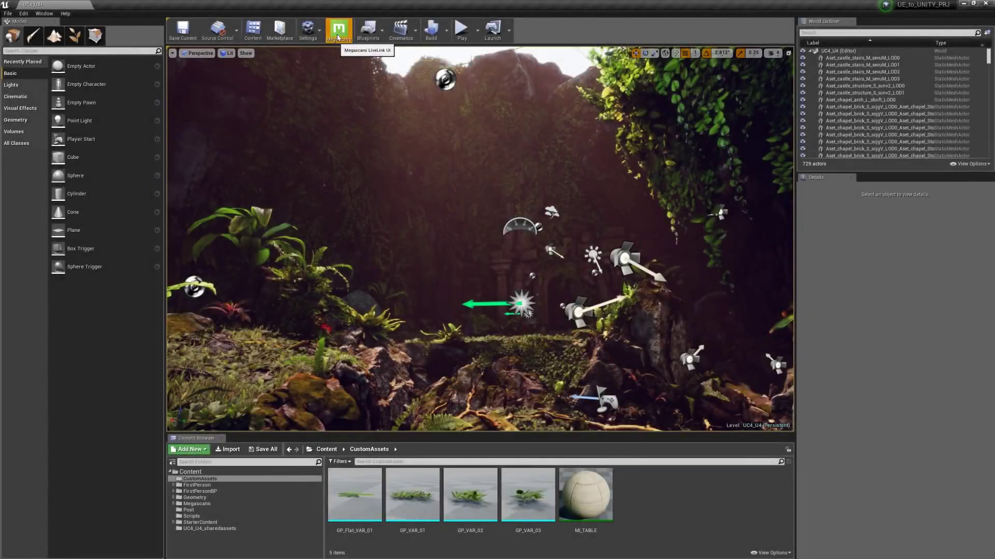
Open Megascans Bridge from the toolbar and view the Zamioculcas plant details.
{"action": "left_click", "coordinate": [337, 34]}
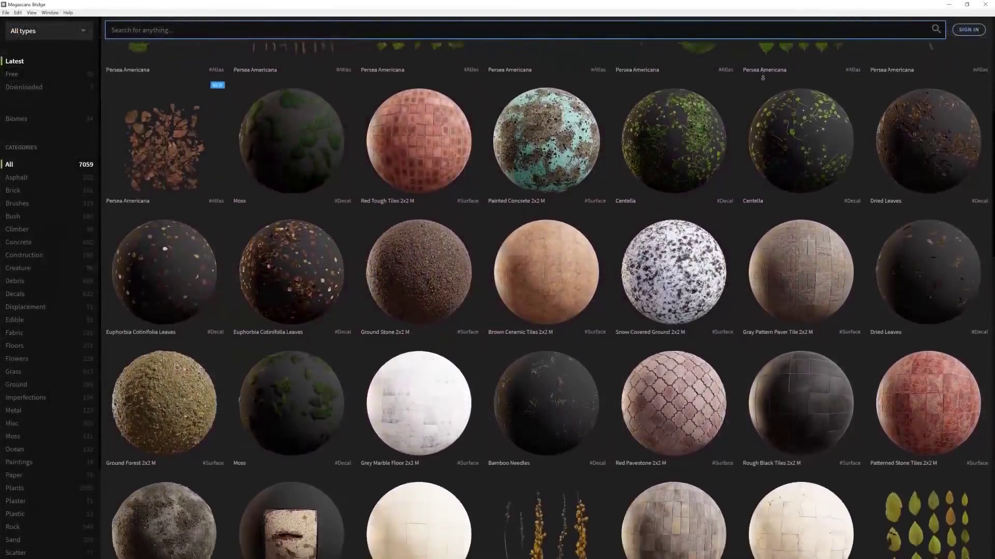
{"action": "scroll", "coordinate": [544, 311], "scroll_direction": "down", "scroll_amount": 3}
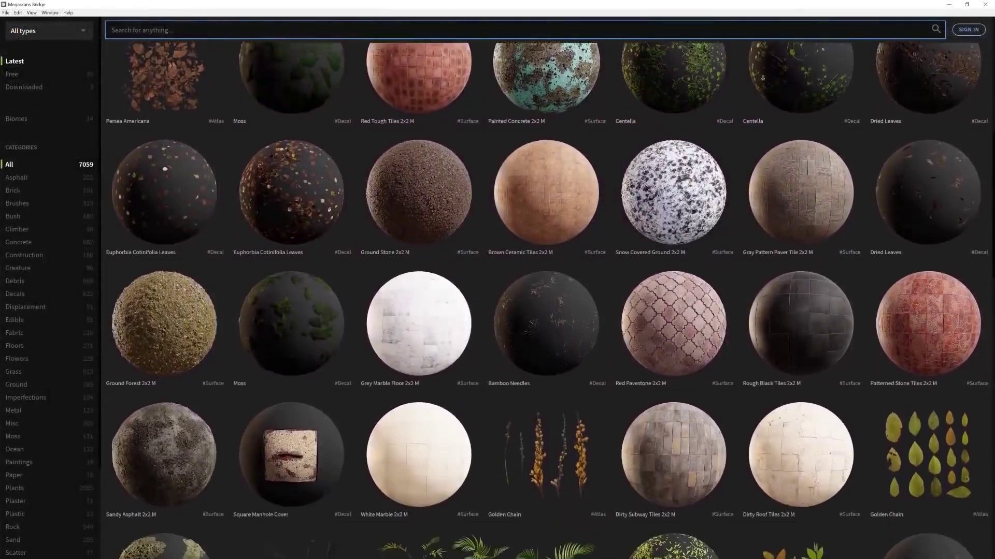
{"action": "scroll", "coordinate": [544, 311], "scroll_direction": "down", "scroll_amount": 3}
{"action": "scroll", "coordinate": [545, 311], "scroll_direction": "down", "scroll_amount": 3}
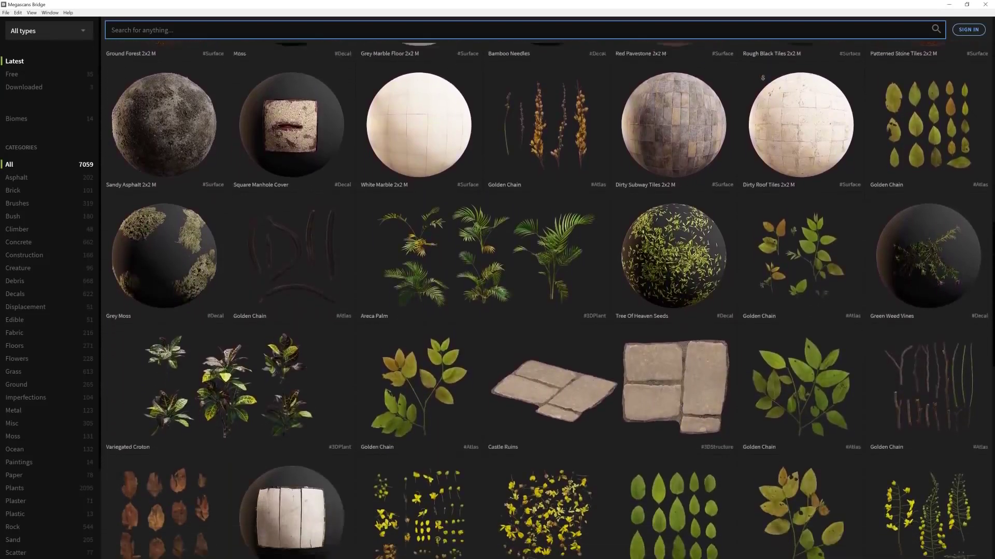
{"action": "scroll", "coordinate": [544, 310], "scroll_direction": "down", "scroll_amount": 3}
{"action": "scroll", "coordinate": [544, 311], "scroll_direction": "down", "scroll_amount": 3}
{"action": "scroll", "coordinate": [544, 312], "scroll_direction": "down", "scroll_amount": 2}
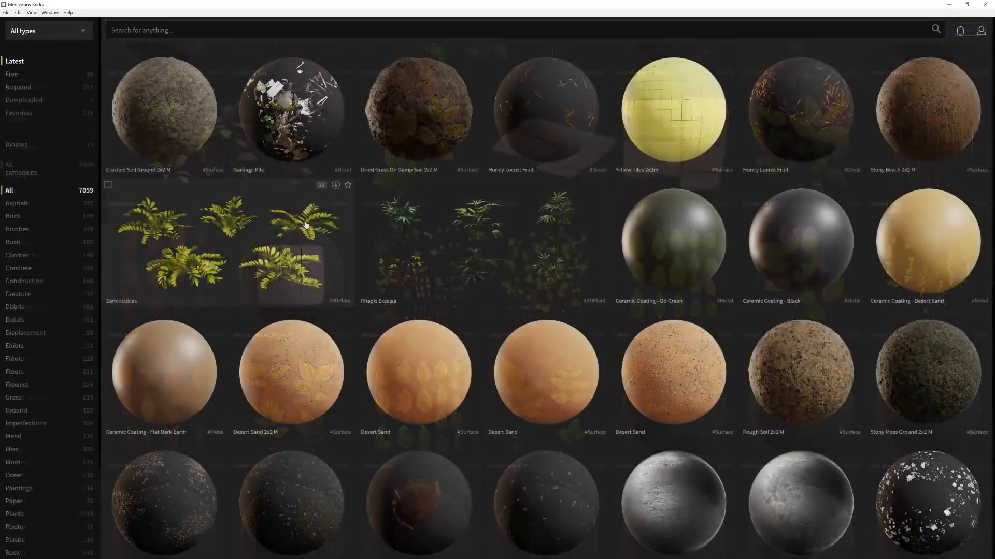
{"action": "left_click", "coordinate": [306, 233]}
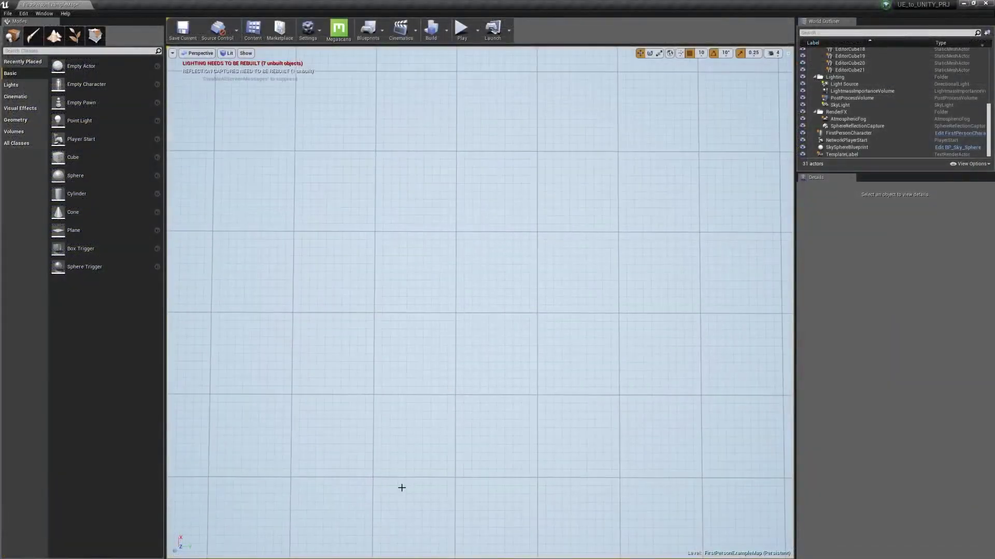
{"action": "scroll", "coordinate": [402, 489], "scroll_direction": "down", "scroll_amount": 3}
{"action": "scroll", "coordinate": [402, 488], "scroll_direction": "down", "scroll_amount": 2}
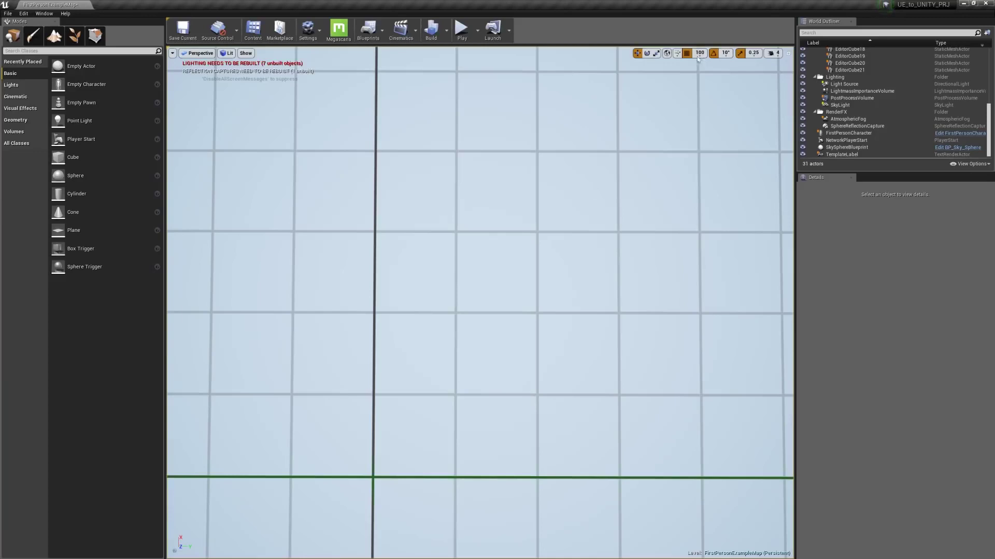
Set grid snap to 10 and duplicate the brick cube into a two-row wall.
{"action": "left_click", "coordinate": [700, 53]}
{"action": "left_click", "coordinate": [701, 86]}
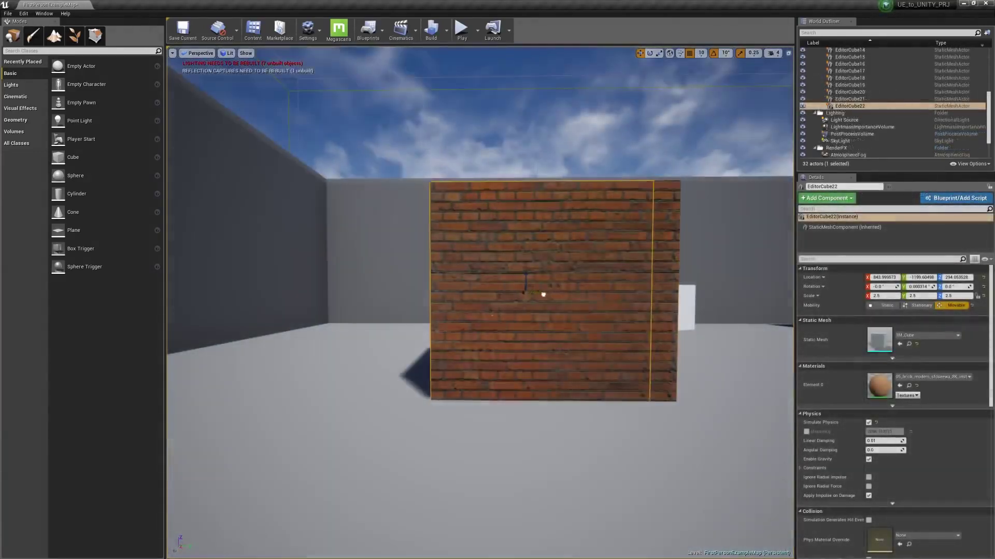
{"action": "mouse_move", "coordinate": [565, 294]}
{"action": "left_mouse_down", "text": "alt"}
{"action": "mouse_move", "coordinate": [386, 292]}
{"action": "mouse_move", "coordinate": [396, 289]}
{"action": "left_mouse_up", "text": "alt"}
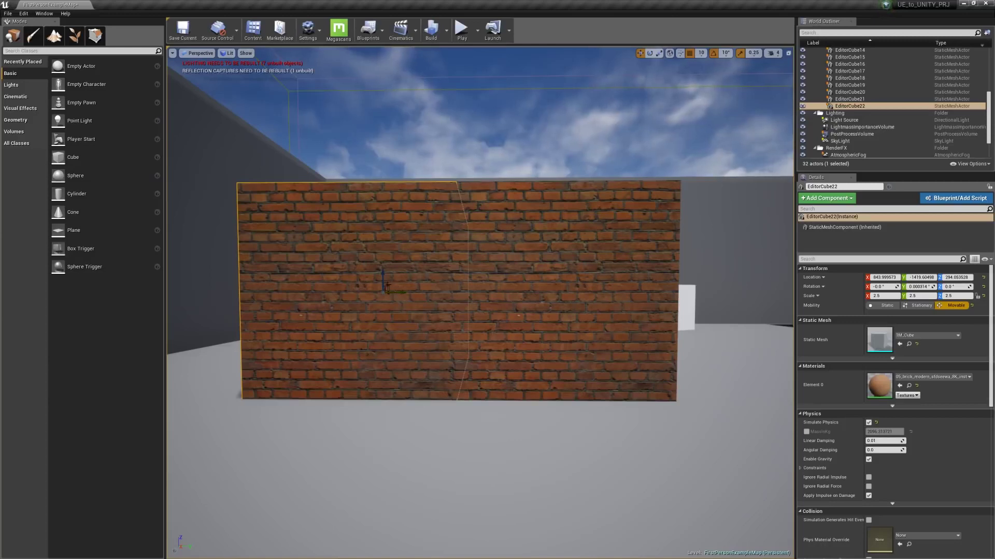
{"action": "left_click_drag", "start_coordinate": [384, 279], "coordinate": [384, 277]}
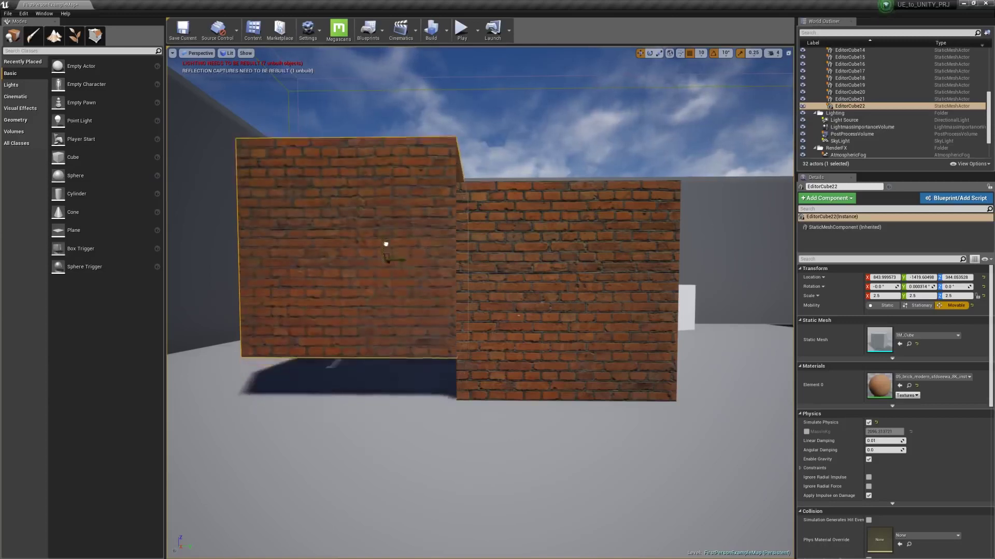
{"action": "left_click", "coordinate": [529, 257], "text": "shift"}
{"action": "left_click_drag", "start_coordinate": [385, 278], "coordinate": [383, 124], "text": "alt"}
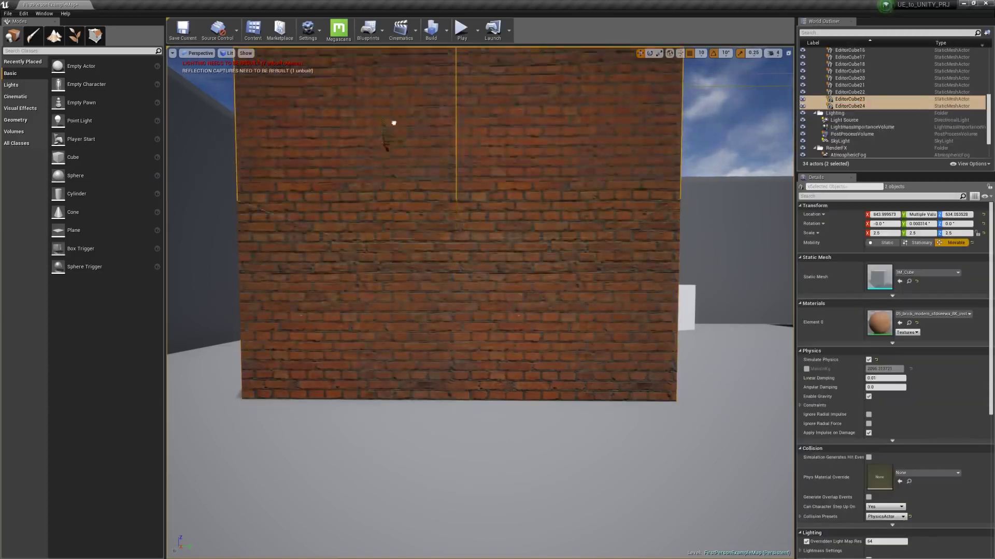
Pull one brick cube out of the wall, then move the barrier to X -210 and rotate it.
{"action": "right_click_drag", "start_coordinate": [467, 207], "coordinate": [678, 58]}
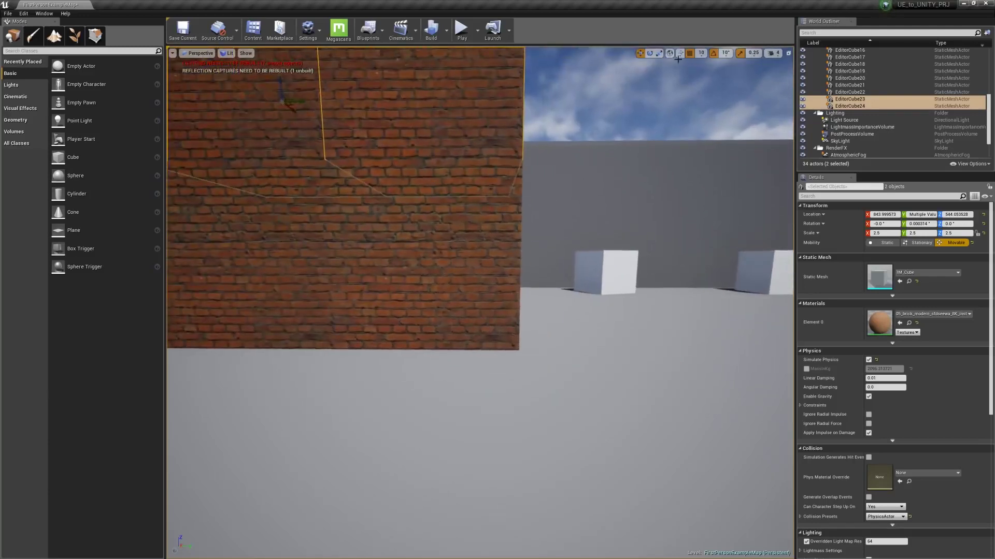
{"action": "left_click", "coordinate": [702, 53]}
{"action": "left_click", "coordinate": [738, 77]}
{"action": "left_click", "coordinate": [479, 265]}
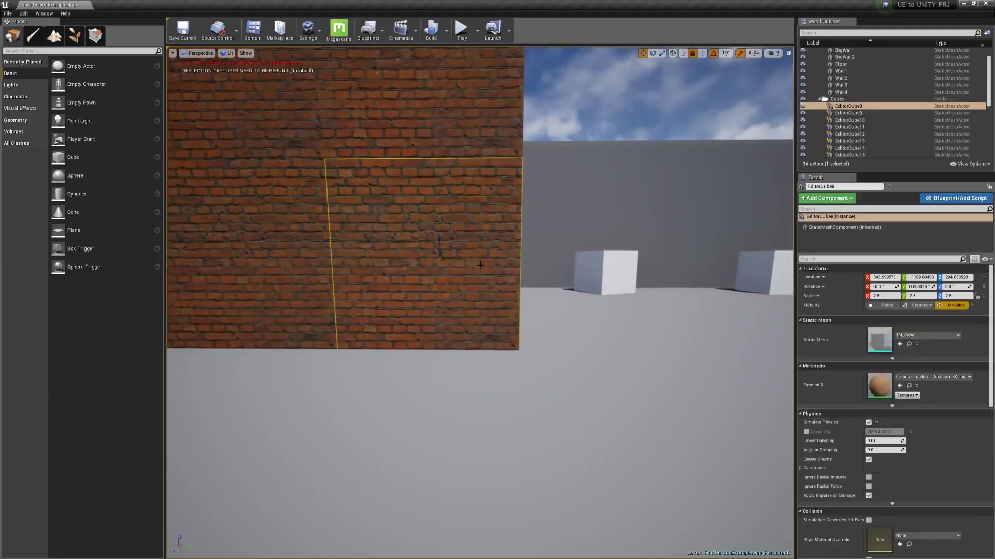
{"action": "mouse_move", "coordinate": [456, 257]}
{"action": "left_mouse_down"}
{"action": "mouse_move", "coordinate": [637, 230]}
{"action": "mouse_move", "coordinate": [594, 255]}
{"action": "left_mouse_up"}
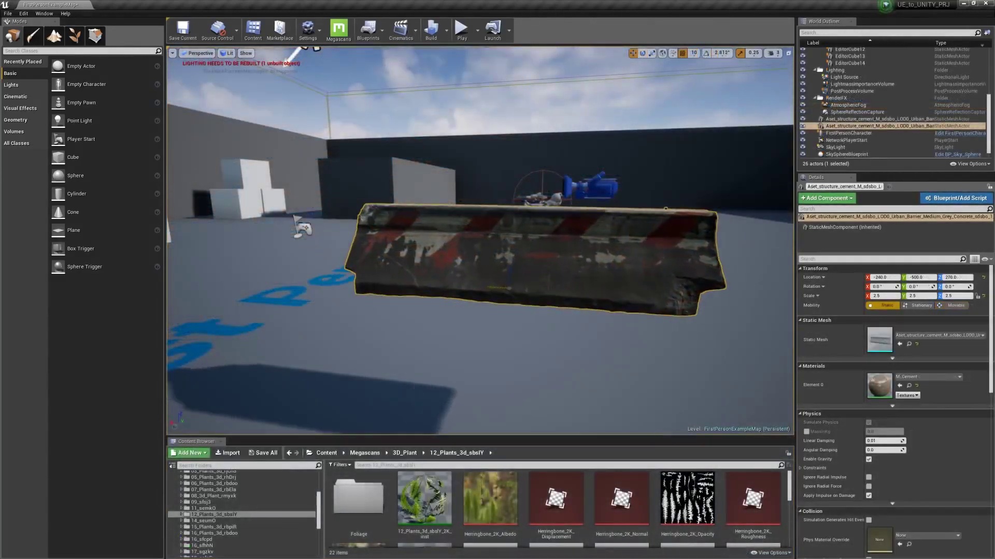
{"action": "mouse_move", "coordinate": [505, 273]}
{"action": "left_mouse_down"}
{"action": "mouse_move", "coordinate": [463, 257]}
{"action": "mouse_move", "coordinate": [460, 284]}
{"action": "left_mouse_up"}
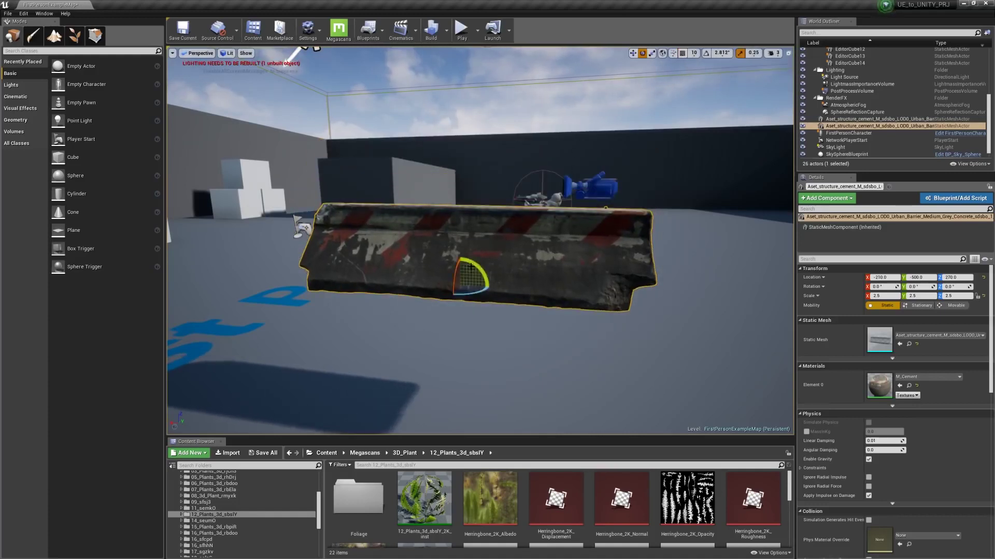
{"action": "left_click_drag", "start_coordinate": [470, 267], "coordinate": [470, 249]}
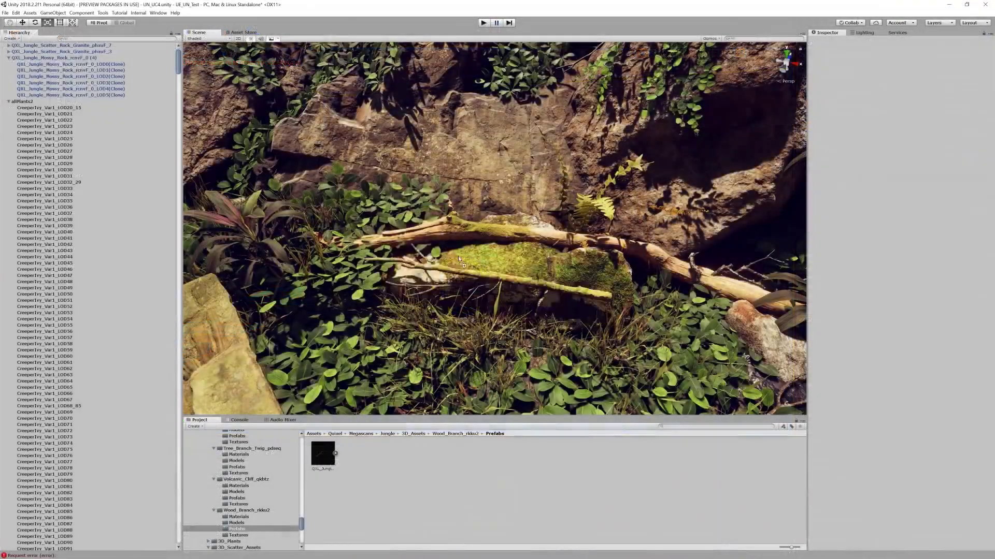
Rotate the jungle branch upright and the Cordyline plant, then move the rock and deselect it.
{"action": "left_click", "coordinate": [458, 256]}
{"action": "mouse_move", "coordinate": [470, 248]}
{"action": "left_mouse_down"}
{"action": "mouse_move", "coordinate": [466, 194]}
{"action": "mouse_move", "coordinate": [435, 233]}
{"action": "left_mouse_up"}
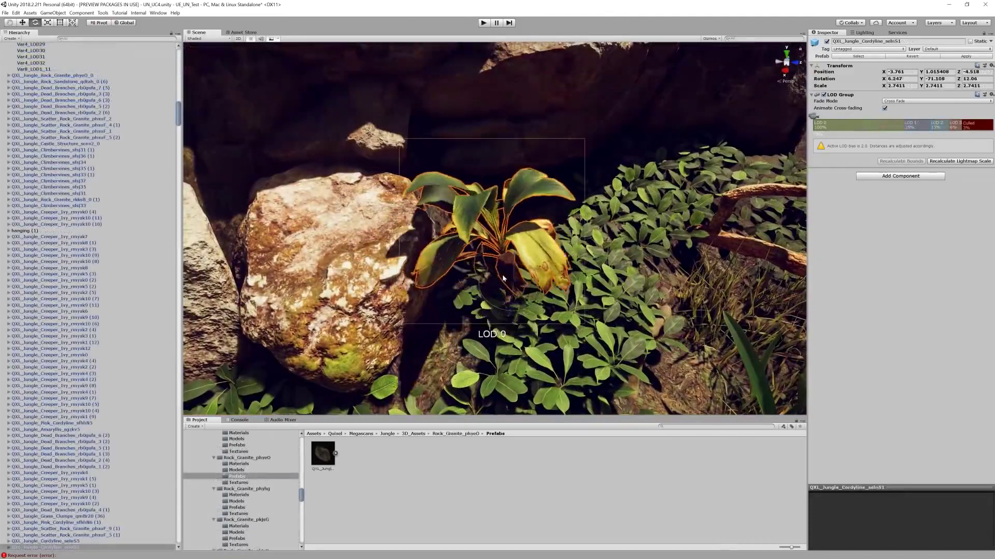
{"action": "mouse_move", "coordinate": [502, 260]}
{"action": "left_mouse_down"}
{"action": "mouse_move", "coordinate": [528, 311]}
{"action": "mouse_move", "coordinate": [528, 295]}
{"action": "left_mouse_up"}
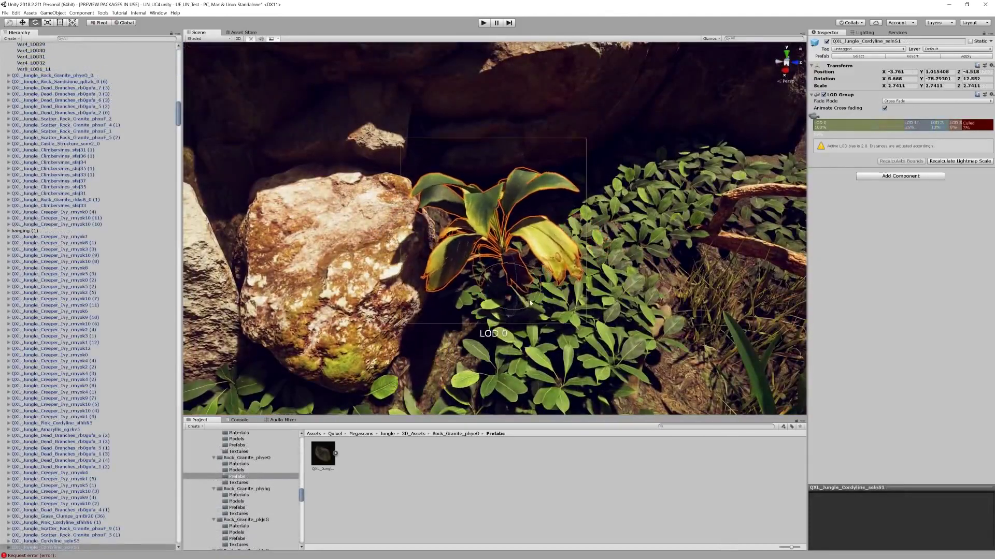
{"action": "scroll", "coordinate": [529, 280], "scroll_direction": "up", "scroll_amount": 1}
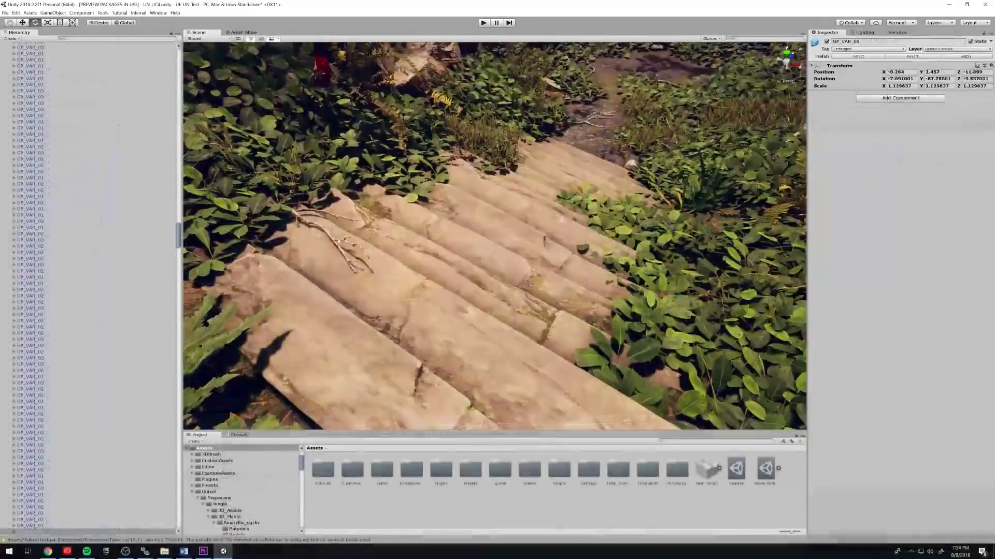
{"action": "left_click", "coordinate": [348, 243]}
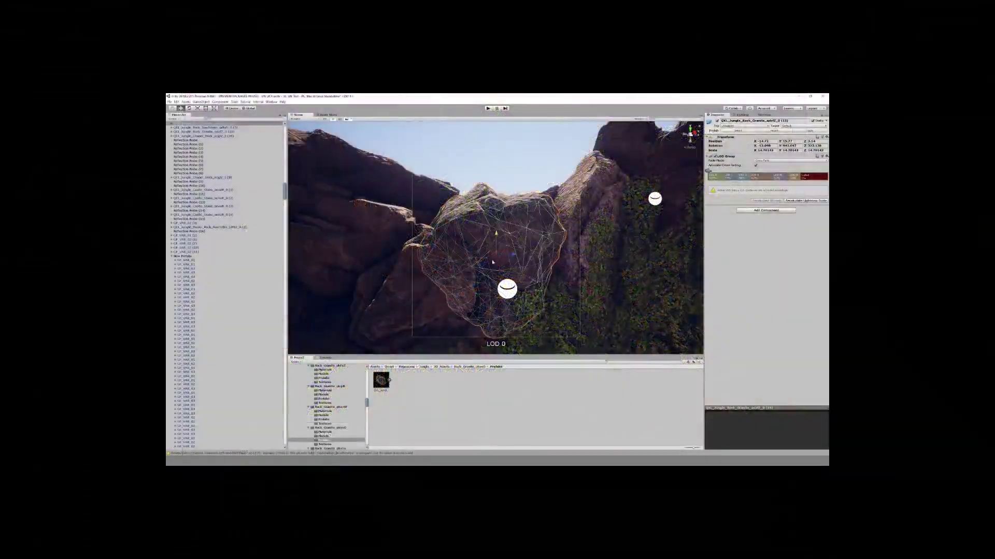
{"action": "left_click_drag", "start_coordinate": [500, 228], "coordinate": [478, 214]}
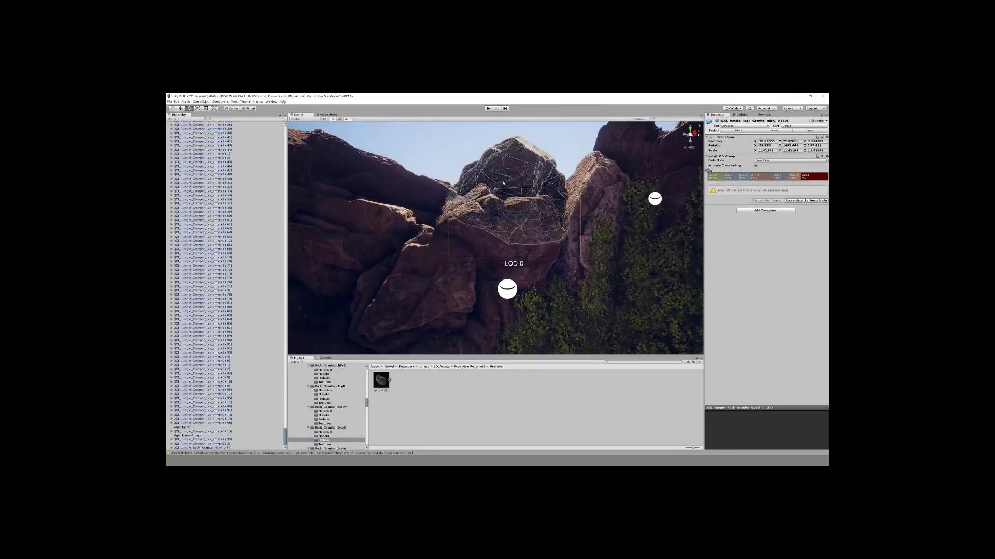
{"action": "left_click", "coordinate": [453, 169]}
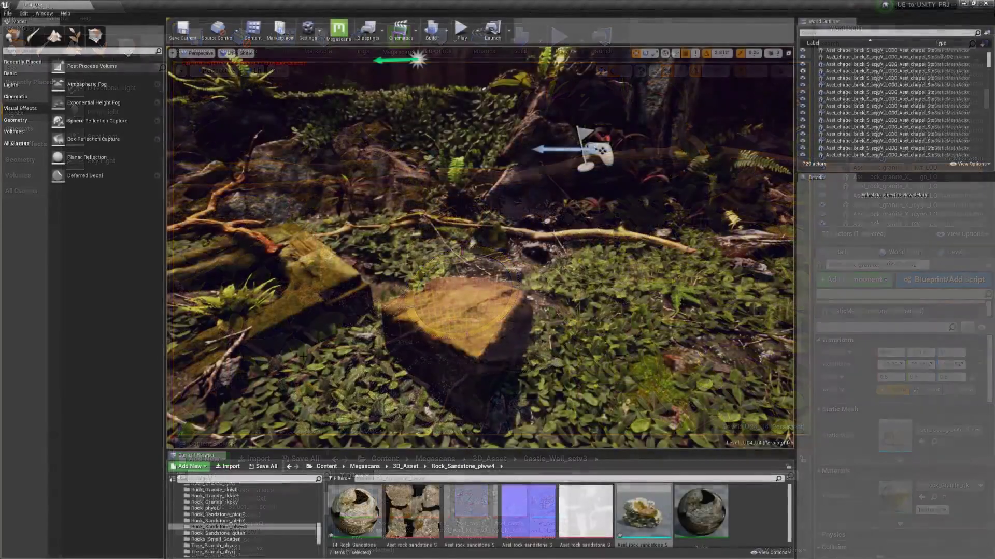
Move the stone block along X and drop it onto the jungle floor.
{"action": "left_click", "coordinate": [457, 305]}
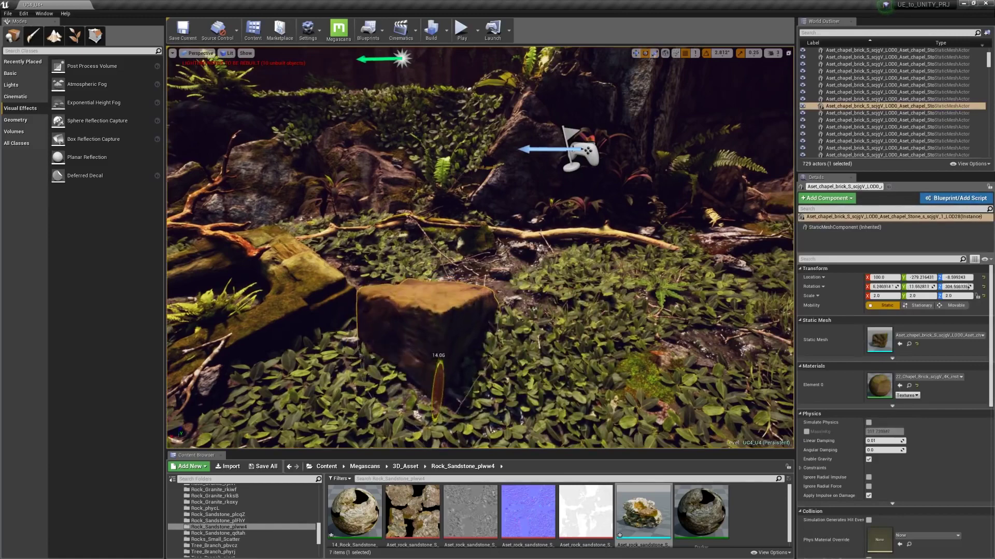
{"action": "left_click_drag", "start_coordinate": [581, 312], "coordinate": [435, 350]}
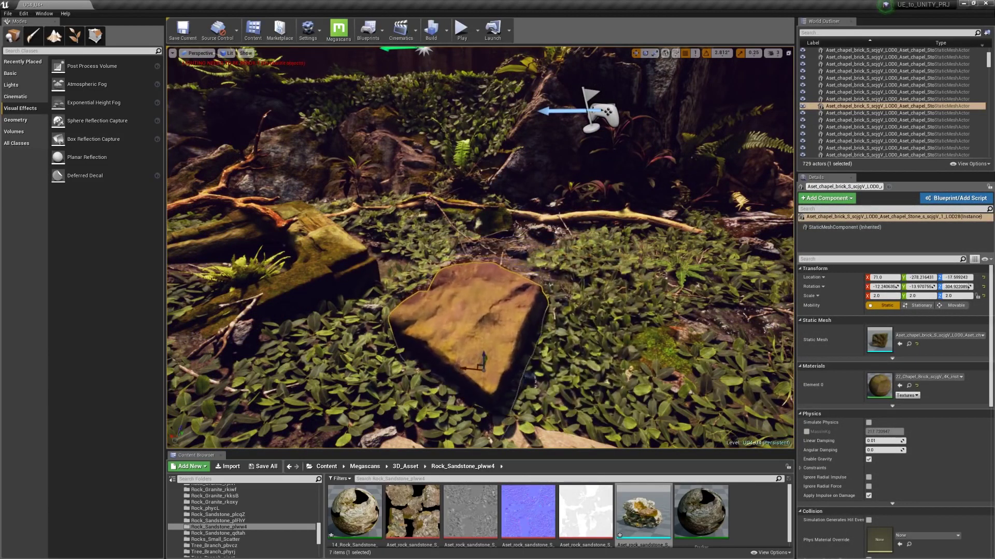
{"action": "key", "text": "Escape"}
{"action": "left_click", "coordinate": [467, 326]}
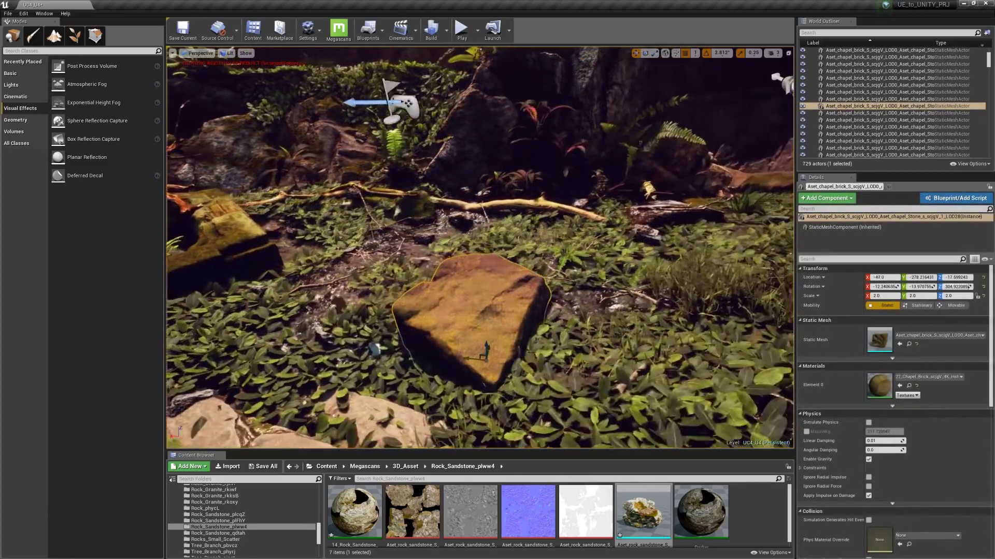
Fly the view up and over to the ivy-covered rock.
{"action": "left_click_drag", "start_coordinate": [467, 233], "coordinate": [582, 234], "text": "alt"}
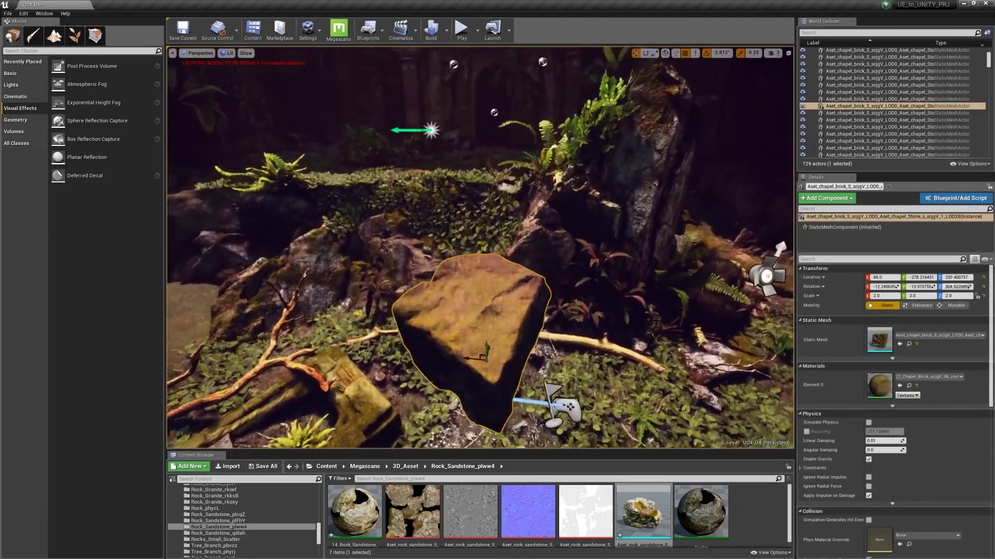
{"action": "right_click_drag", "start_coordinate": [482, 310], "coordinate": [466, 234]}
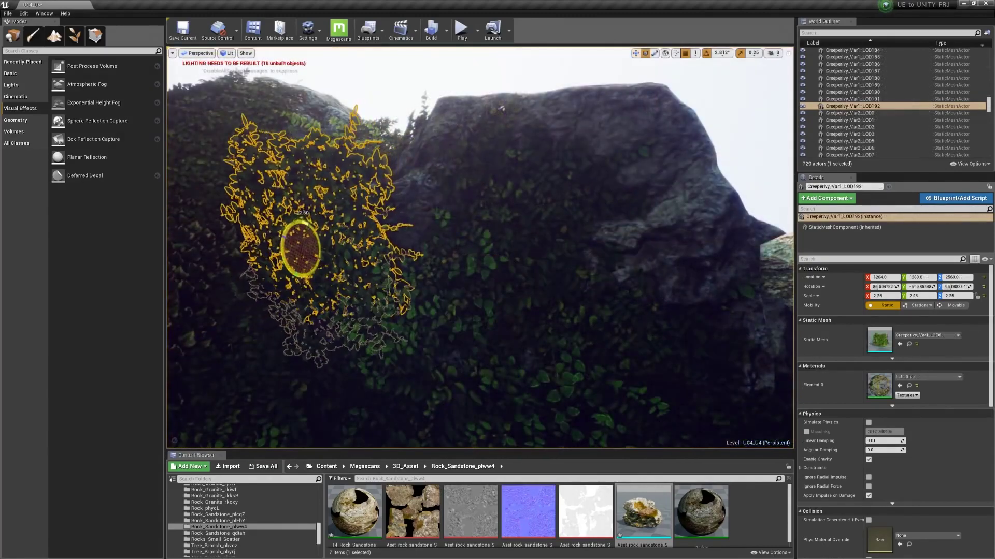
{"action": "key", "text": "Escape"}
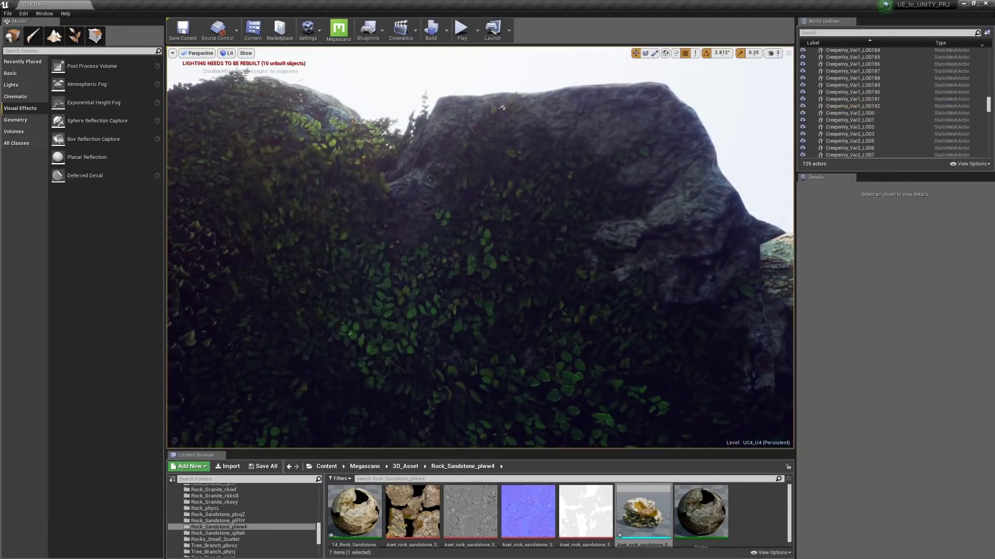
{"action": "right_click_drag", "start_coordinate": [482, 249], "coordinate": [466, 218]}
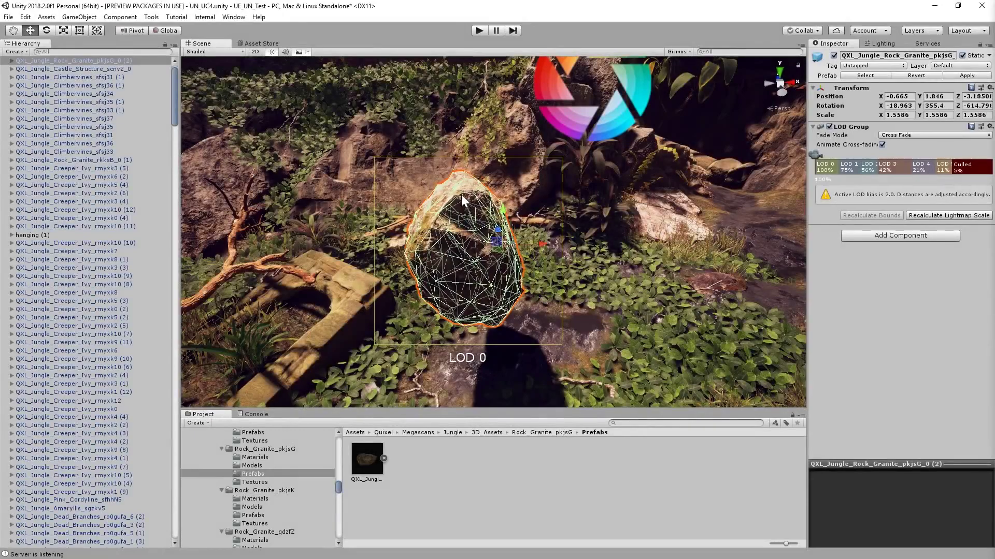
Move the granite rock down-left and shrink it to about 0.65 scale.
{"action": "mouse_move", "coordinate": [465, 218]}
{"action": "left_mouse_down"}
{"action": "mouse_move", "coordinate": [364, 291]}
{"action": "mouse_move", "coordinate": [268, 268]}
{"action": "mouse_move", "coordinate": [273, 259]}
{"action": "mouse_move", "coordinate": [264, 264]}
{"action": "left_mouse_up"}
{"action": "key", "text": "r"}
{"action": "right_click_drag", "start_coordinate": [466, 234], "coordinate": [410, 239]}
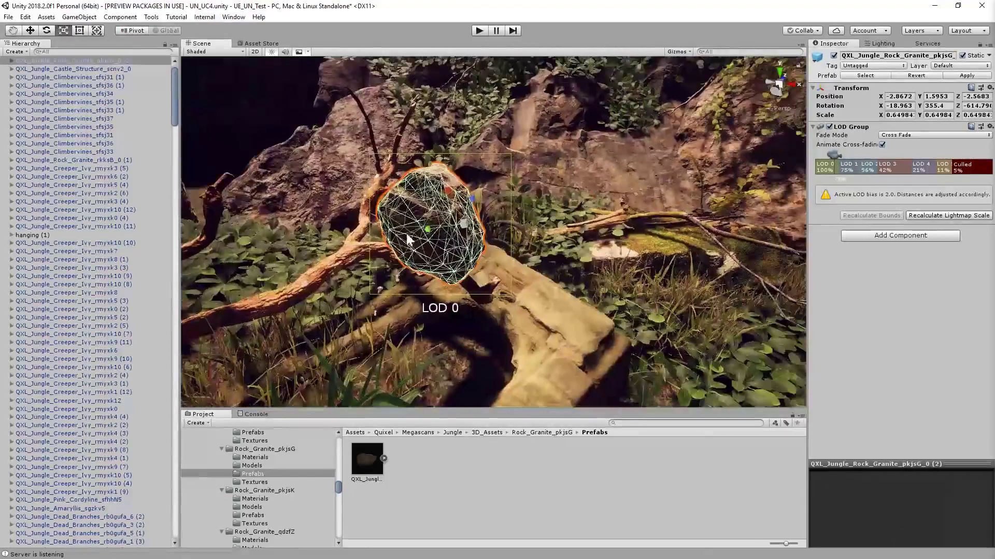
{"action": "left_click_drag", "start_coordinate": [436, 225], "coordinate": [447, 245]}
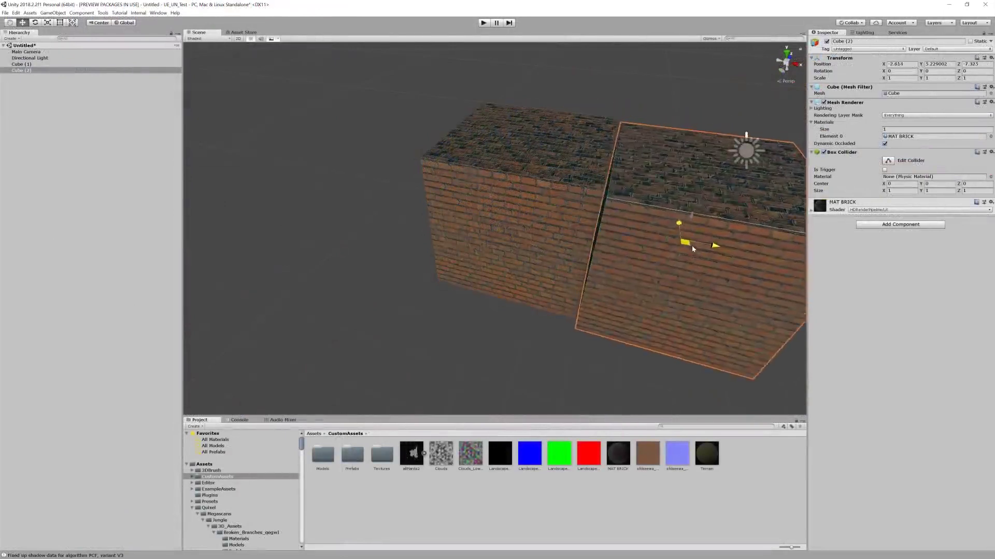
Snap the right cube flush to the left one and stack a duplicated pair on top.
{"action": "left_click_drag", "start_coordinate": [692, 247], "coordinate": [613, 198]}
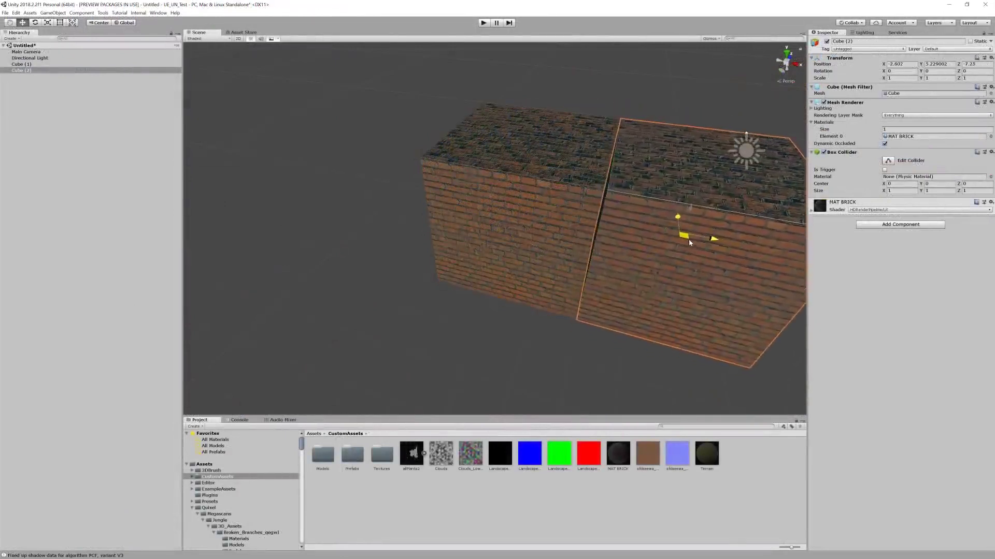
{"action": "scroll", "coordinate": [613, 198], "scroll_direction": "down", "scroll_amount": 3}
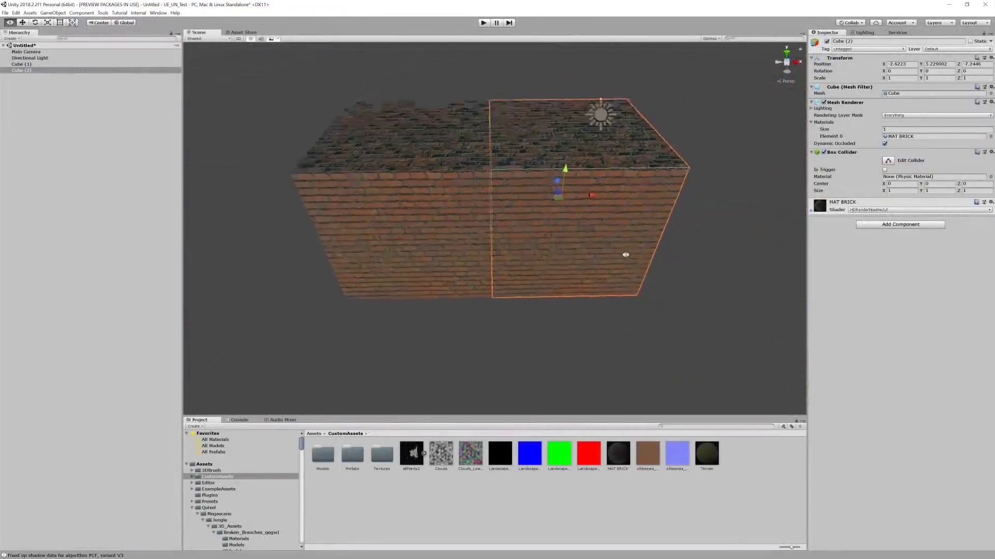
{"action": "left_click", "coordinate": [435, 195], "text": "ctrl"}
{"action": "right_click_drag", "start_coordinate": [498, 233], "coordinate": [514, 251]}
{"action": "key", "text": "ctrl+d"}
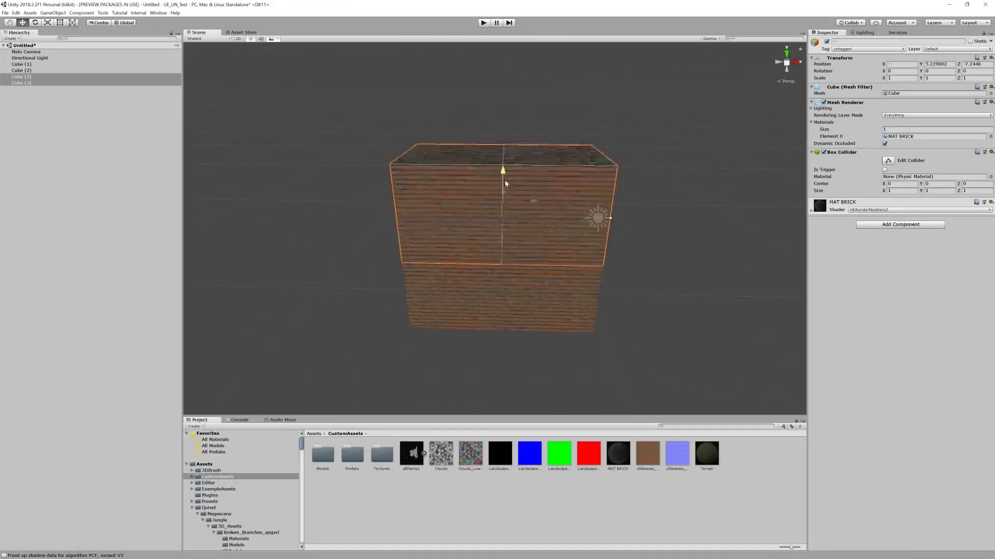
{"action": "left_click_drag", "start_coordinate": [502, 243], "coordinate": [502, 148]}
{"action": "left_click_drag", "start_coordinate": [402, 241], "coordinate": [402, 252]}
{"action": "scroll", "coordinate": [498, 233], "scroll_direction": "up", "scroll_amount": 5}
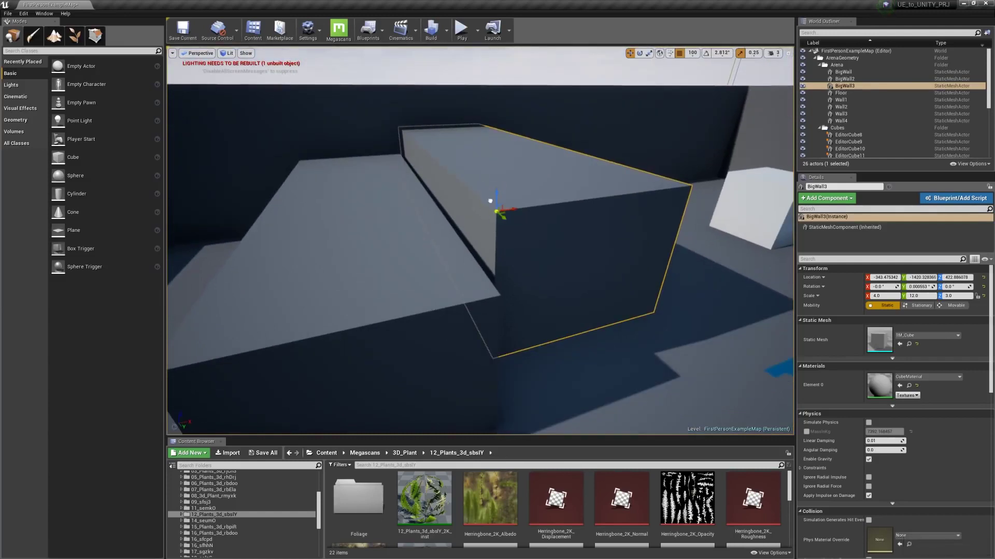
Drag BigWall3 along its green Y arrow and orbit around it.
{"action": "mouse_move", "coordinate": [501, 216]}
{"action": "left_mouse_down"}
{"action": "mouse_move", "coordinate": [521, 231]}
{"action": "mouse_move", "coordinate": [492, 277]}
{"action": "left_mouse_up"}
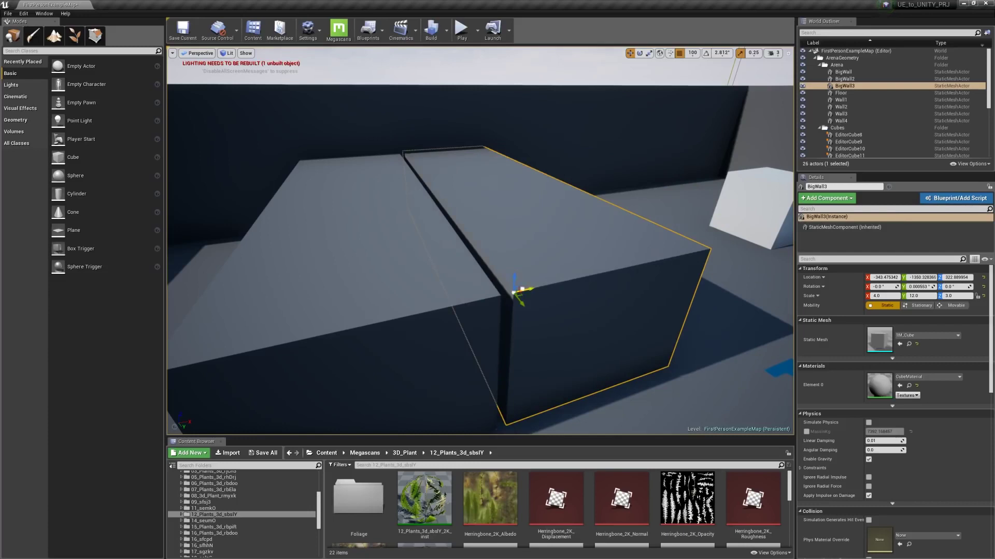
{"action": "mouse_move", "coordinate": [532, 288]}
{"action": "right_mouse_down"}
{"action": "mouse_move", "coordinate": [454, 256]}
{"action": "mouse_move", "coordinate": [408, 206]}
{"action": "mouse_move", "coordinate": [467, 187]}
{"action": "right_mouse_up"}
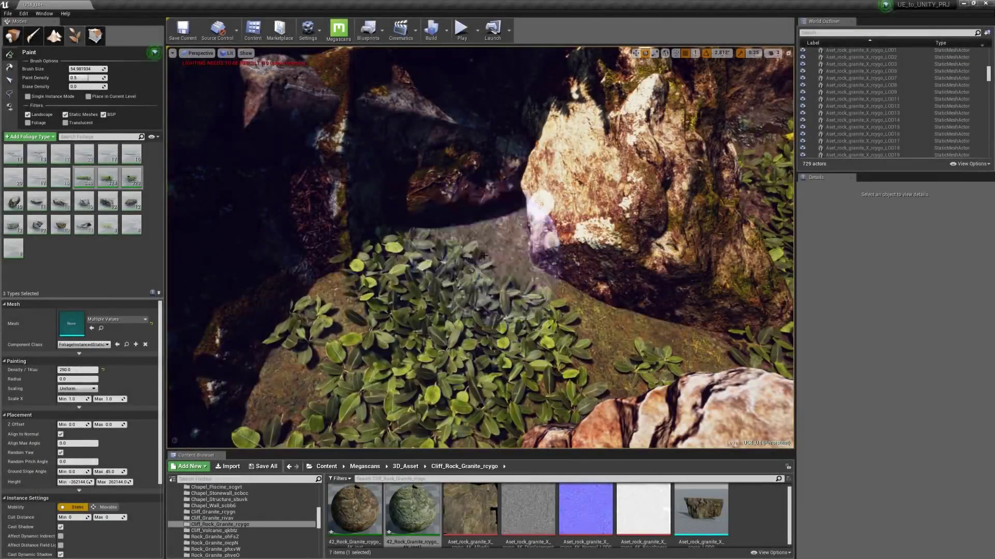
Paint clover and grass tufts across the bare jungle ground with the Foliage brush.
{"action": "left_click_drag", "start_coordinate": [482, 233], "coordinate": [272, 377]}
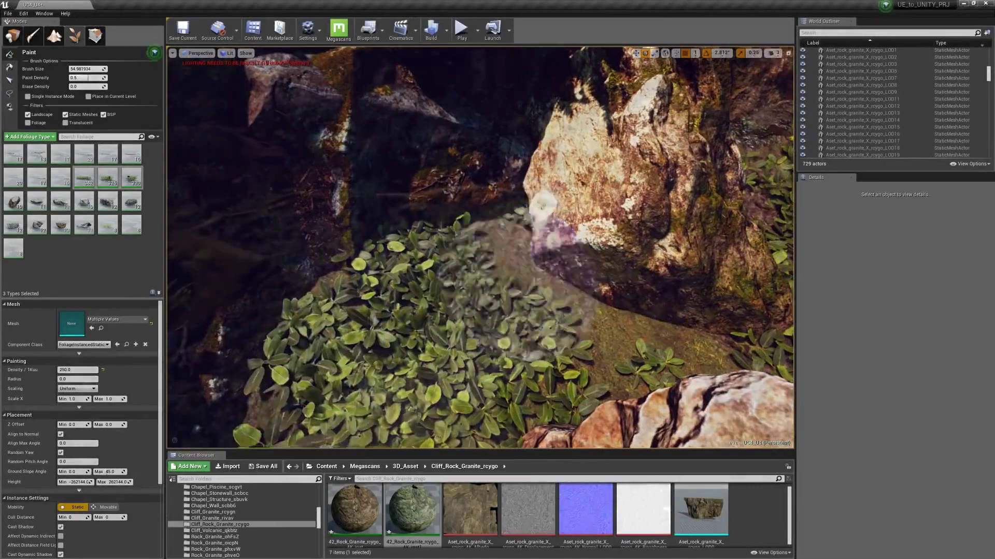
{"action": "right_click_drag", "start_coordinate": [467, 248], "coordinate": [447, 260]}
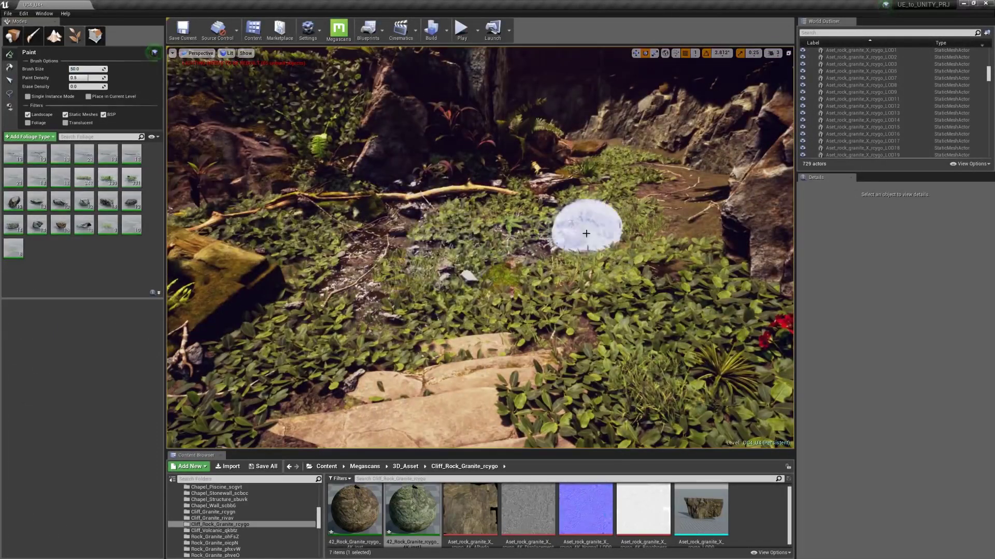
{"action": "mouse_move", "coordinate": [545, 226]}
{"action": "right_mouse_down"}
{"action": "mouse_move", "coordinate": [467, 272]}
{"action": "mouse_move", "coordinate": [482, 257]}
{"action": "right_mouse_up"}
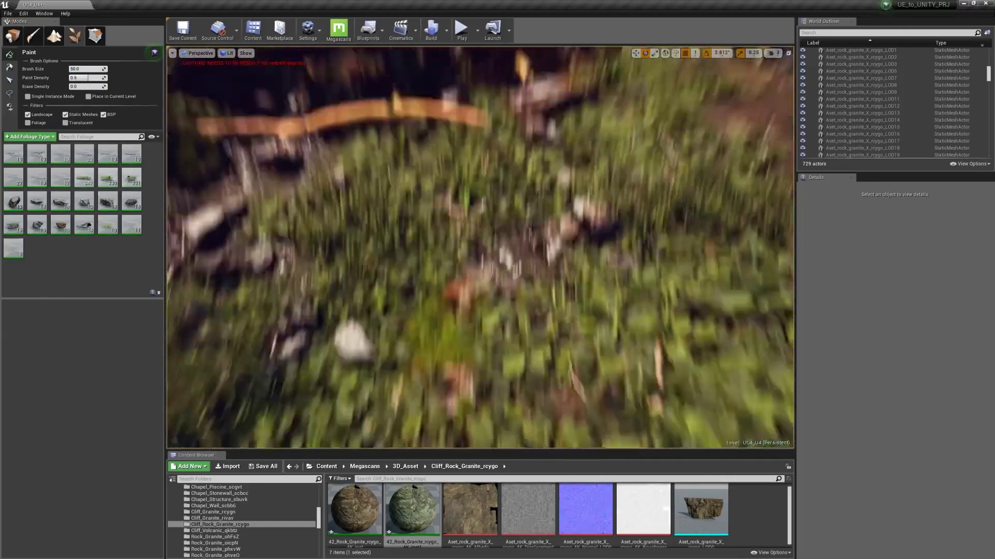
{"action": "mouse_move", "coordinate": [537, 241]}
{"action": "left_mouse_down"}
{"action": "mouse_move", "coordinate": [699, 179]}
{"action": "mouse_move", "coordinate": [404, 242]}
{"action": "left_mouse_up"}
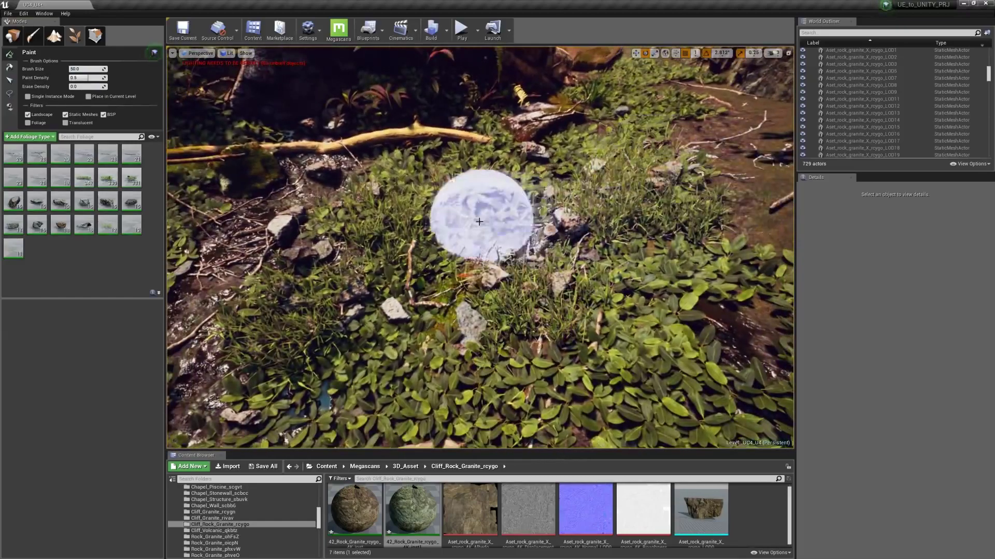
{"action": "right_click_drag", "start_coordinate": [405, 241], "coordinate": [404, 280]}
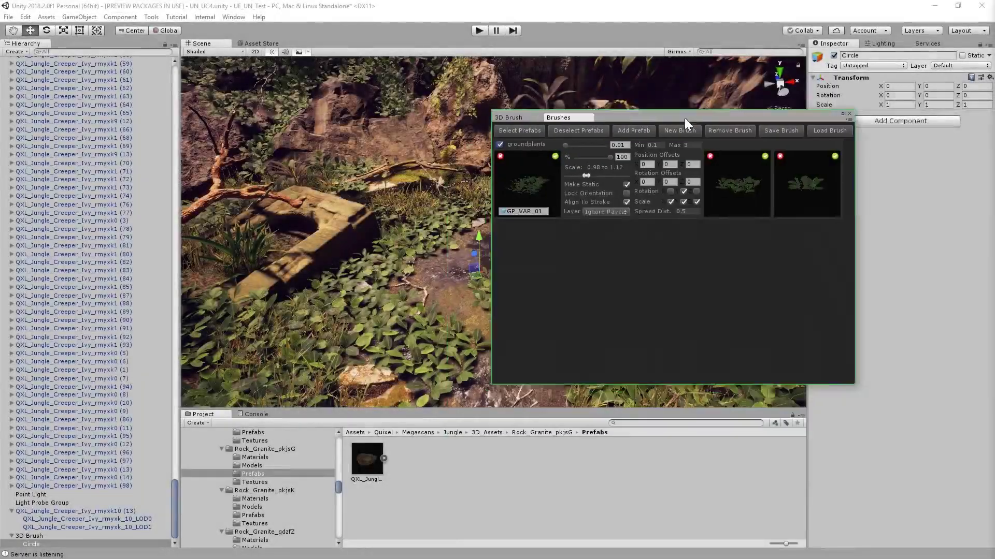
Paint groundplants brush strokes across the floor of Unity's jungle clearing.
{"action": "left_click_drag", "start_coordinate": [684, 118], "coordinate": [787, 181]}
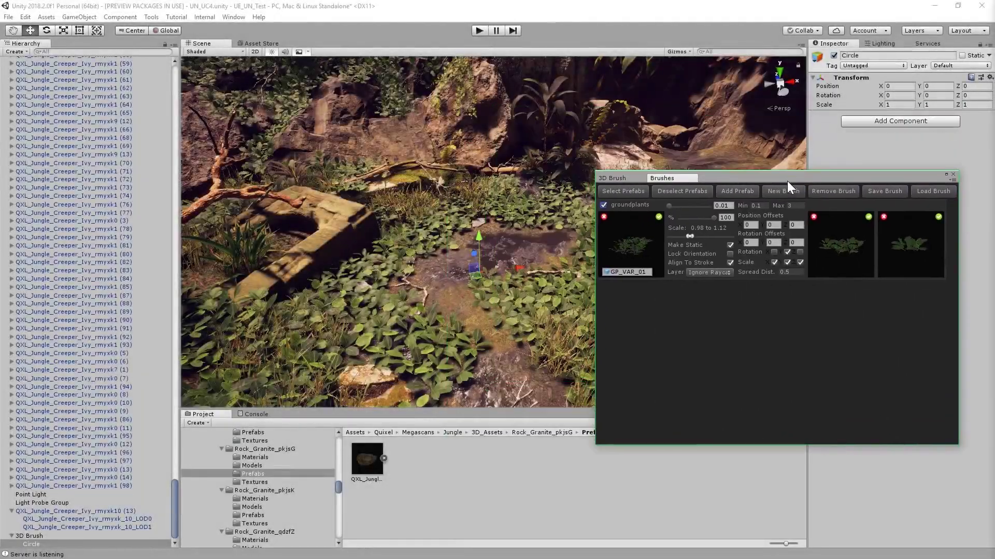
{"action": "left_click", "coordinate": [612, 179]}
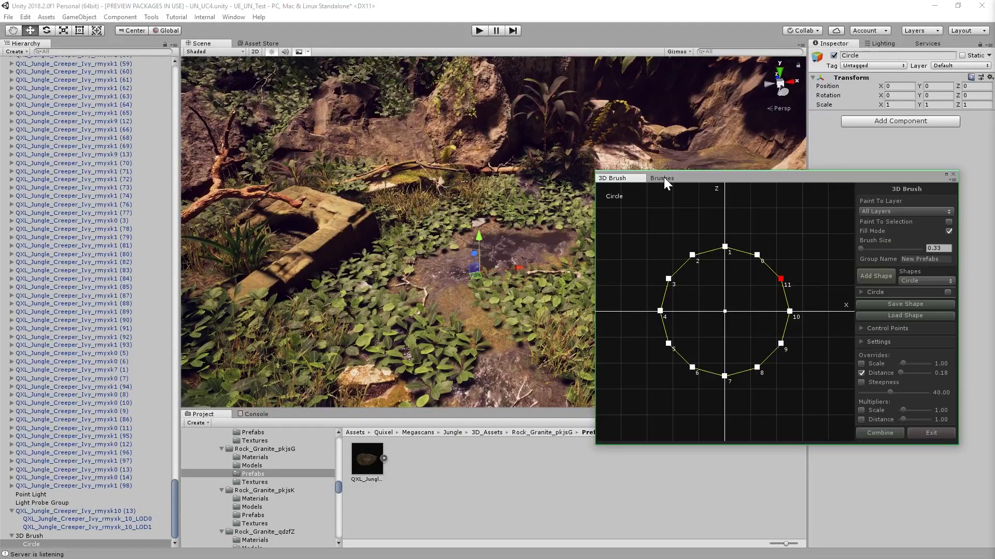
{"action": "left_click", "coordinate": [664, 178]}
{"action": "left_click_drag", "start_coordinate": [697, 178], "coordinate": [706, 259]}
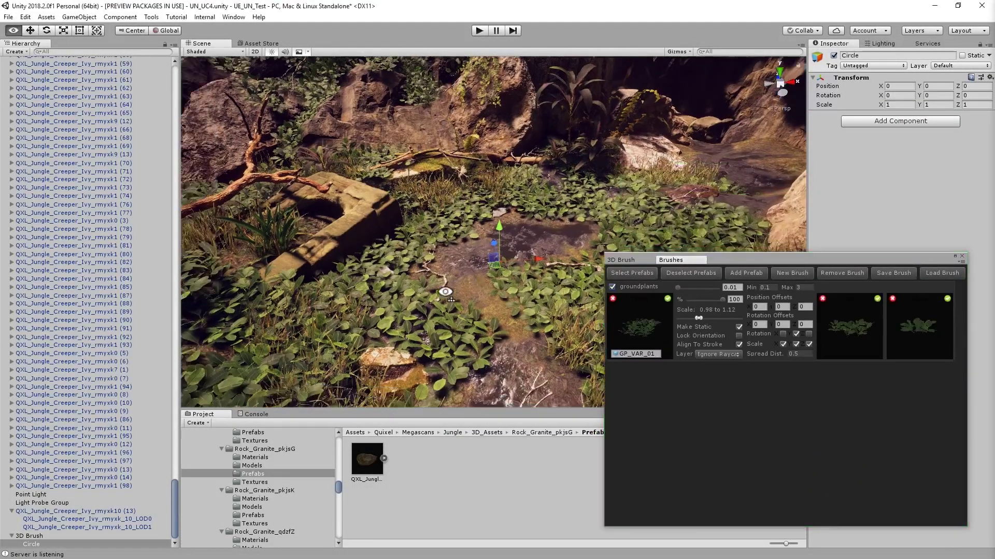
{"action": "right_click_drag", "start_coordinate": [435, 233], "coordinate": [487, 247]}
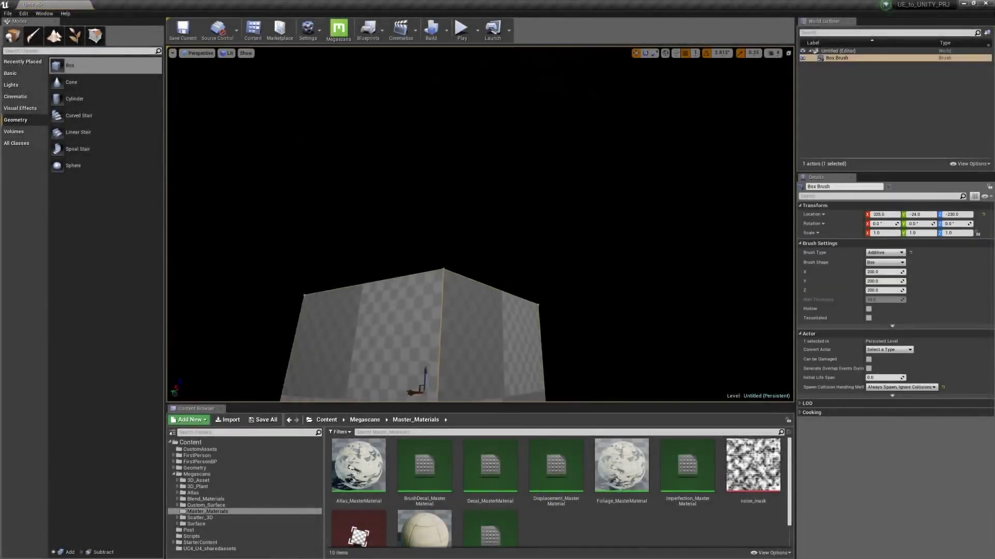
In Geometry Editing mode, drag the box brush's top face down along Z to slant it.
{"action": "right_click_drag", "start_coordinate": [420, 373], "coordinate": [492, 288]}
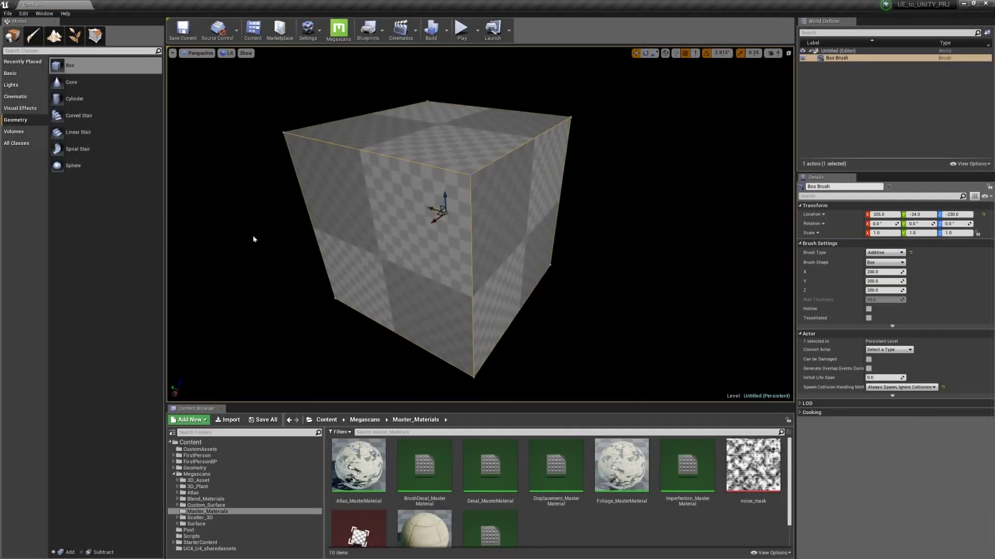
{"action": "left_click", "coordinate": [96, 36]}
{"action": "left_click", "coordinate": [513, 195]}
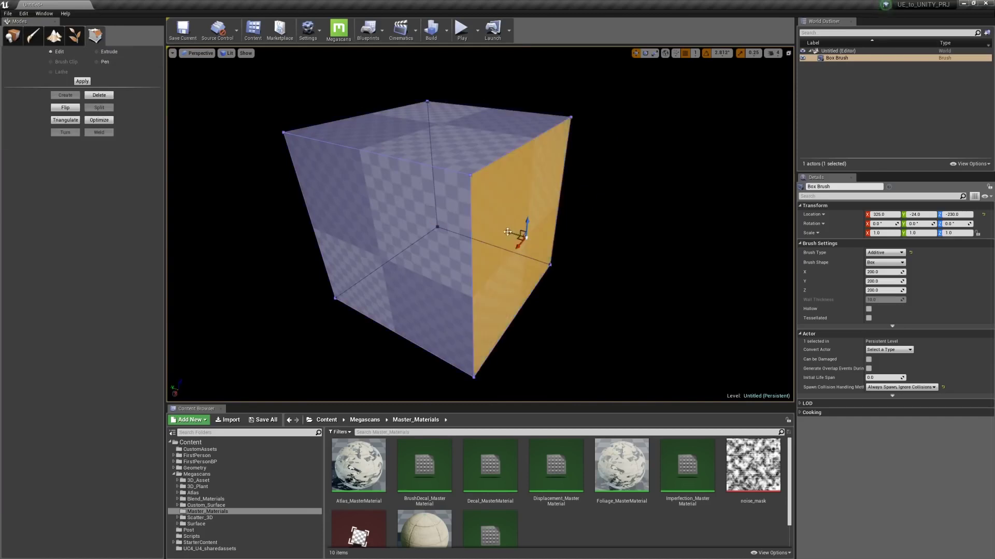
{"action": "right_click_drag", "start_coordinate": [508, 232], "coordinate": [628, 237]}
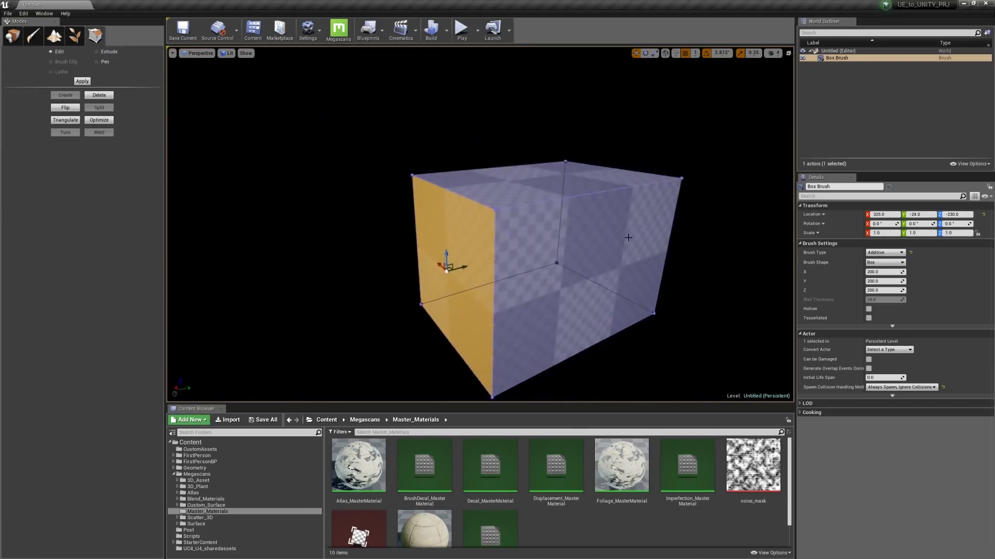
{"action": "left_click", "coordinate": [544, 180]}
{"action": "left_click_drag", "start_coordinate": [540, 167], "coordinate": [541, 208]}
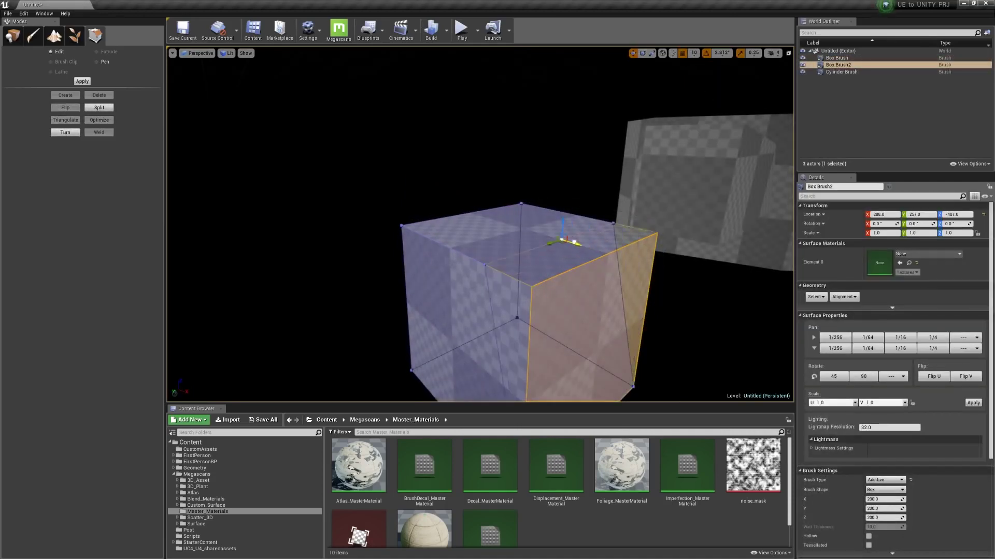
{"action": "key", "text": "Escape"}
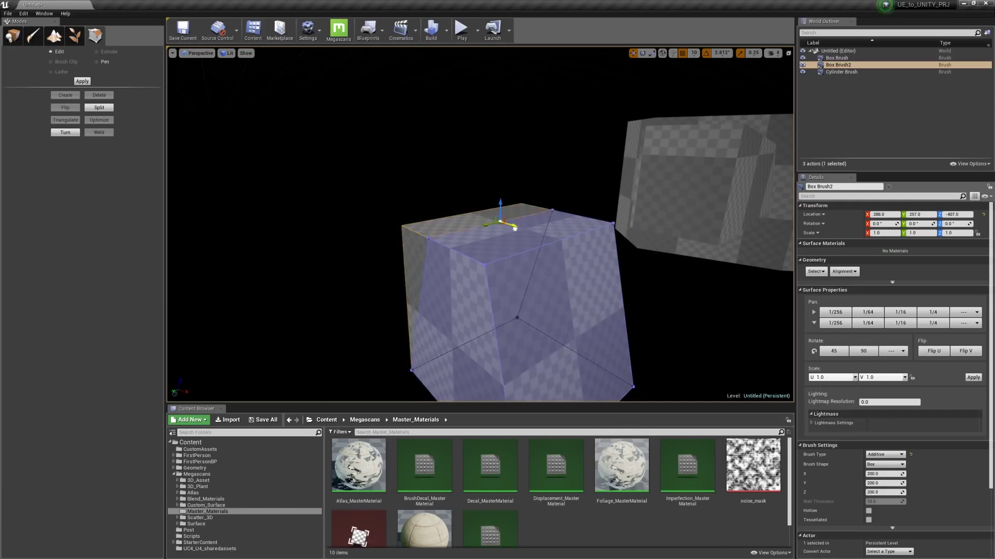
{"action": "left_click", "coordinate": [463, 254]}
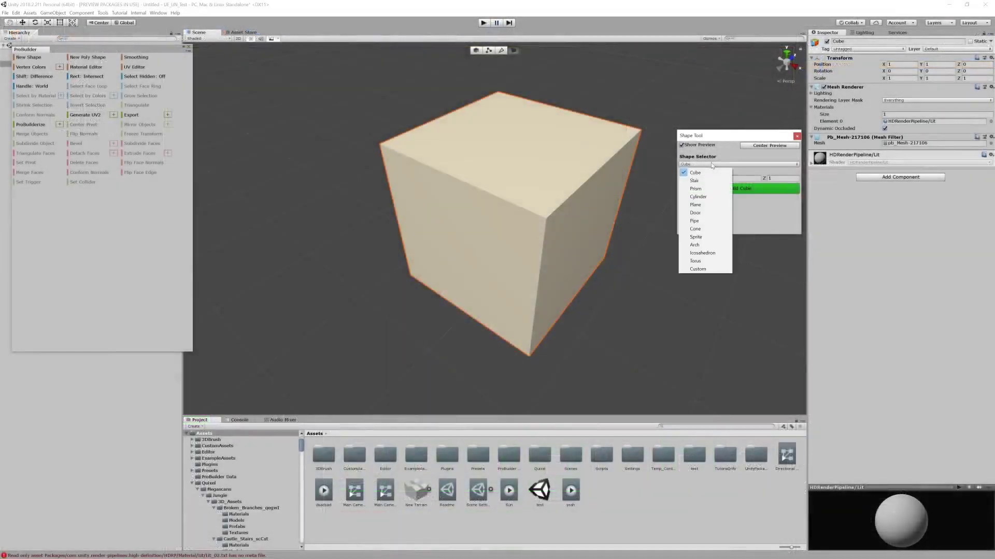
Switch the ProBuilder Shape Tool shape from Cylinder to Cube.
{"action": "middle_click_drag", "start_coordinate": [544, 233], "coordinate": [528, 296]}
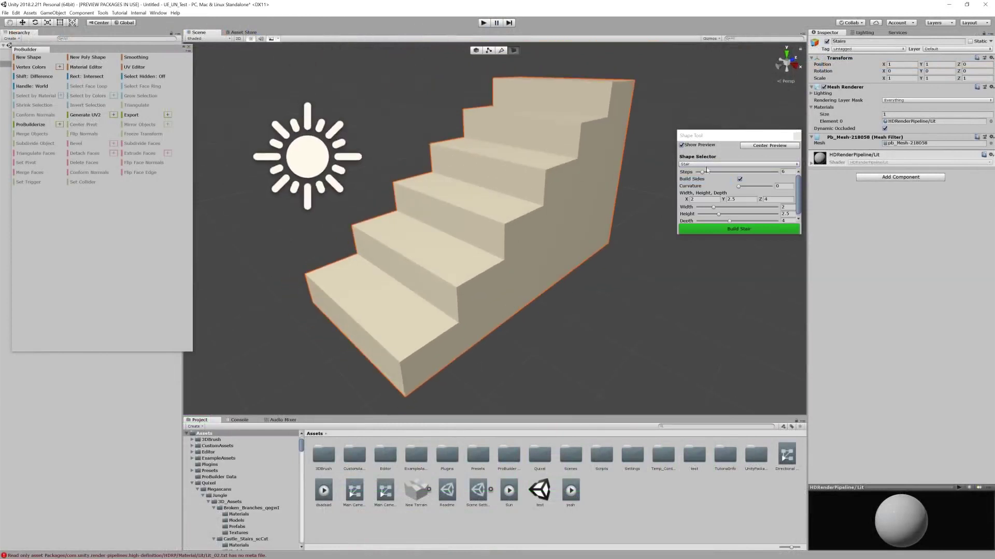
{"action": "left_click", "coordinate": [737, 164]}
{"action": "left_click", "coordinate": [699, 196]}
{"action": "left_click", "coordinate": [737, 164]}
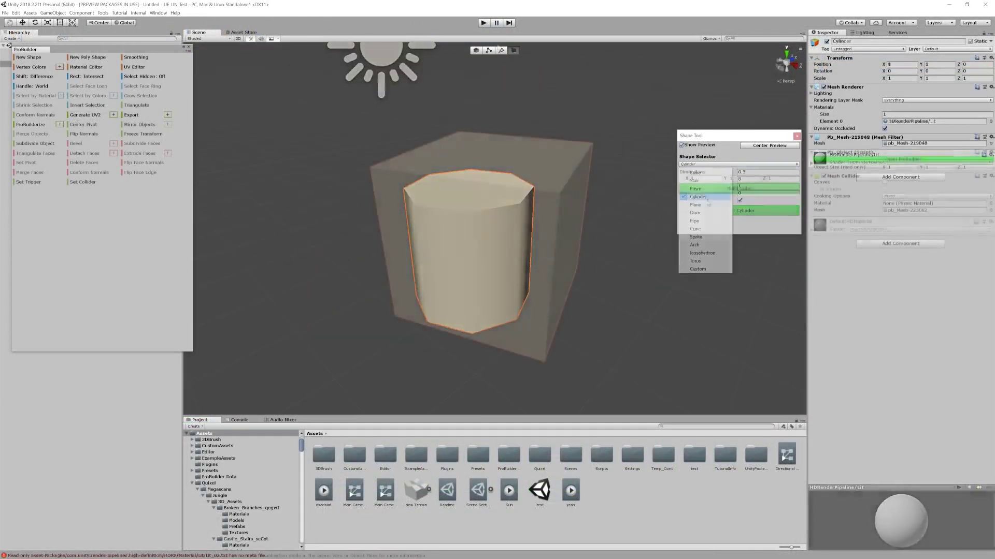
{"action": "left_click", "coordinate": [696, 171]}
Extrude, inset and re-extrude the cube's front face, then view the ProBuilder package details.
{"action": "left_click", "coordinate": [480, 206]}
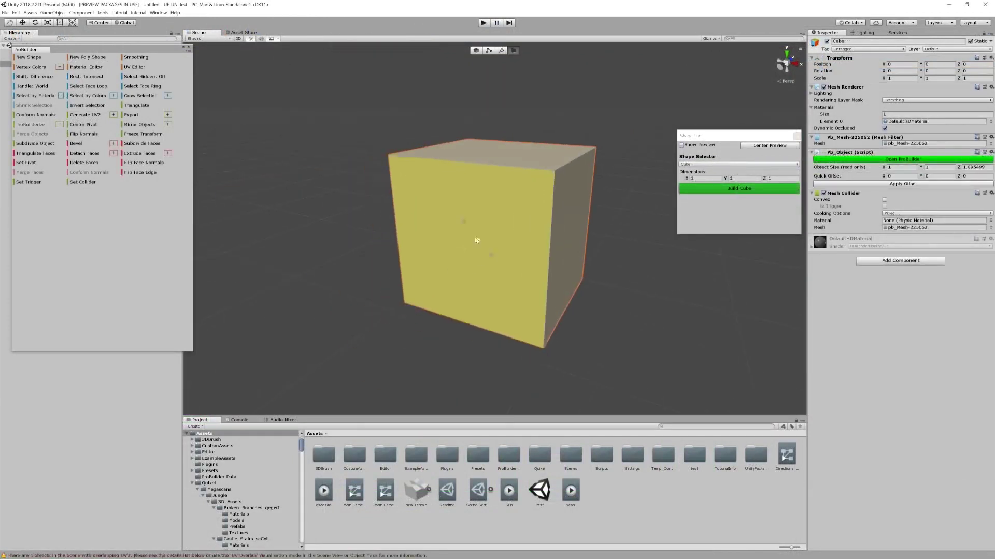
{"action": "mouse_move", "coordinate": [477, 264]}
{"action": "left_mouse_down", "text": "shift"}
{"action": "mouse_move", "coordinate": [452, 261]}
{"action": "mouse_move", "coordinate": [432, 283]}
{"action": "mouse_move", "coordinate": [413, 282]}
{"action": "left_mouse_up", "text": "shift"}
{"action": "key", "text": "r"}
{"action": "key", "text": "w"}
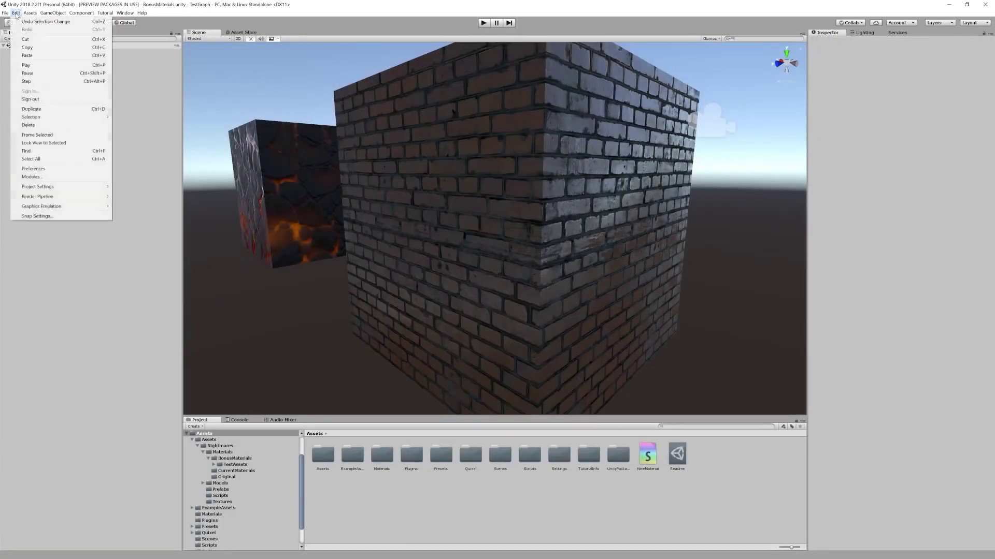
{"action": "left_click", "coordinate": [144, 49]}
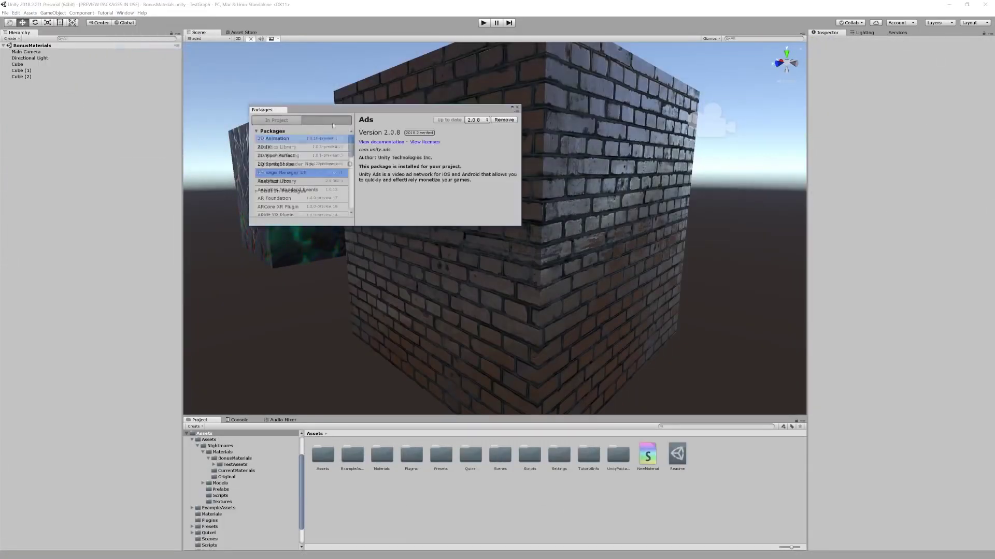
{"action": "left_click", "coordinate": [291, 181]}
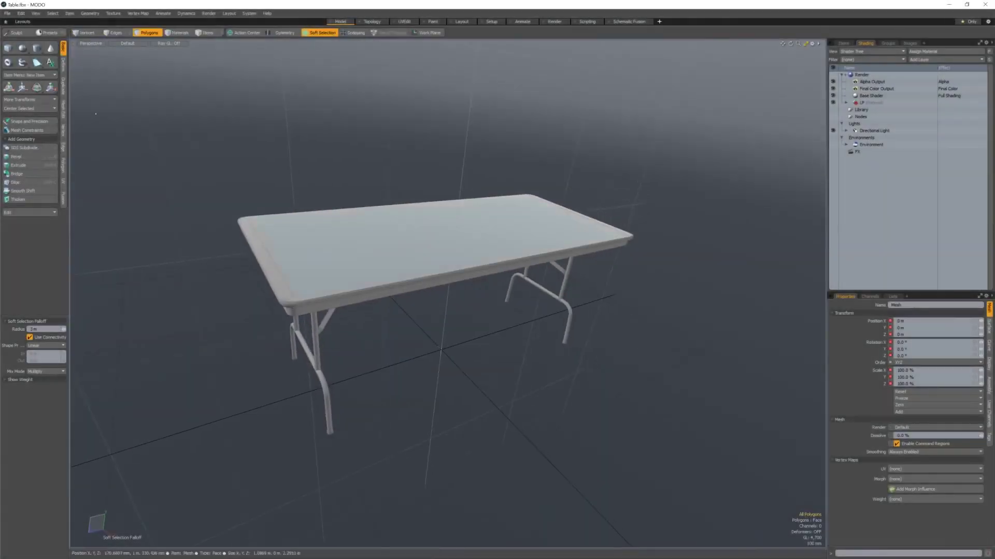
Export Table.fbx from MODO, overwriting the old file, and select all four table files.
{"action": "left_click", "coordinate": [6, 12]}
{"action": "left_click", "coordinate": [24, 112]}
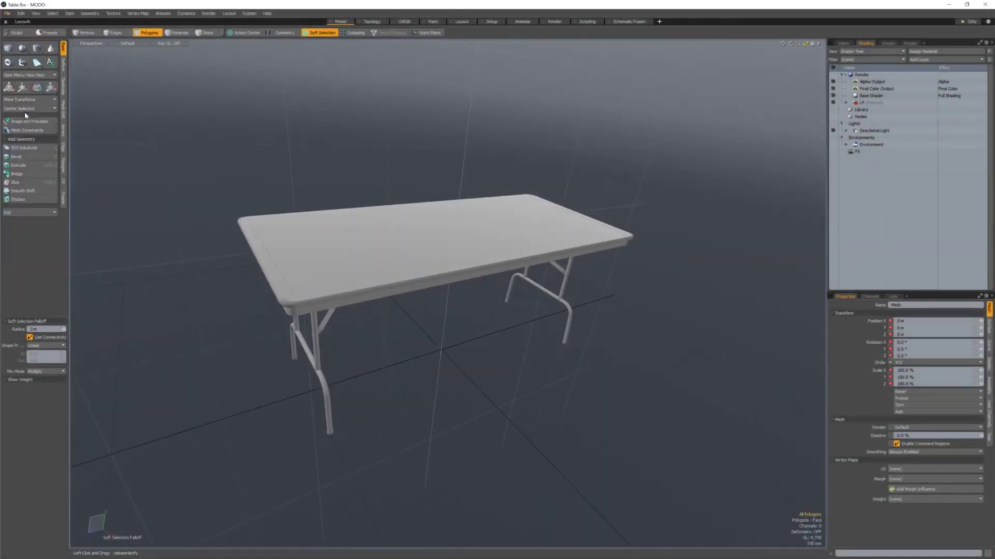
{"action": "double_click", "coordinate": [134, 72]}
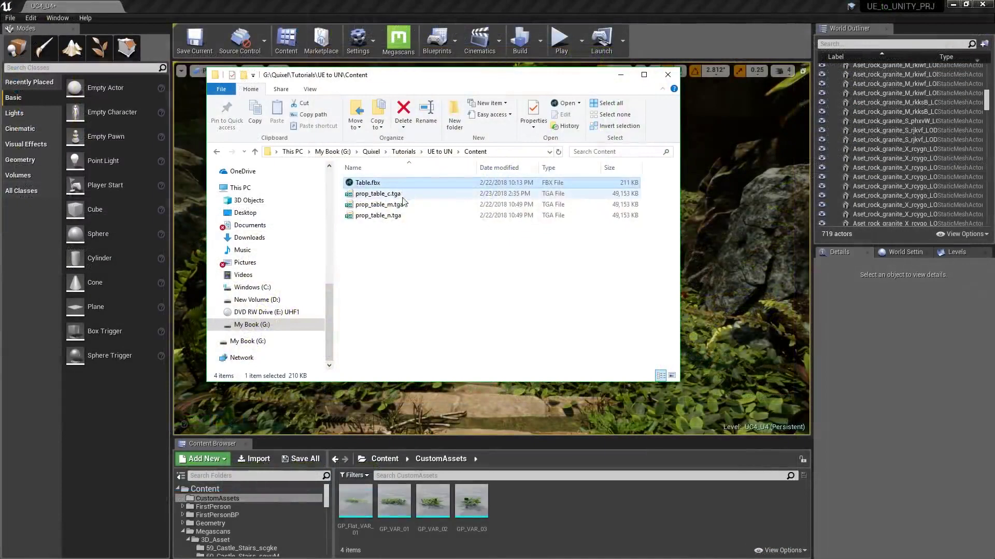
{"action": "left_click", "coordinate": [399, 216], "text": "shift"}
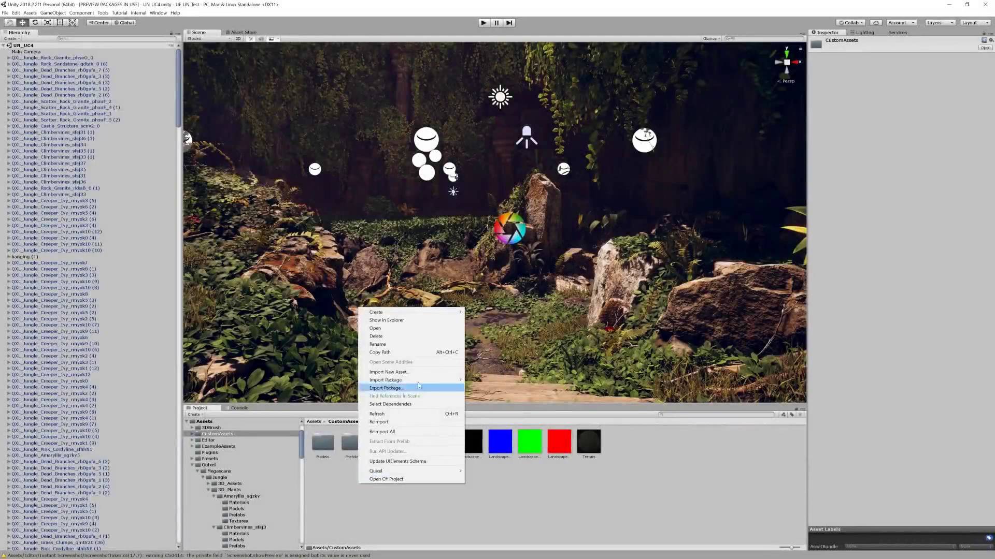
Import Table.fbx and the three prop_table textures into CustomAssets with Import New Asset.
{"action": "left_click", "coordinate": [411, 372]}
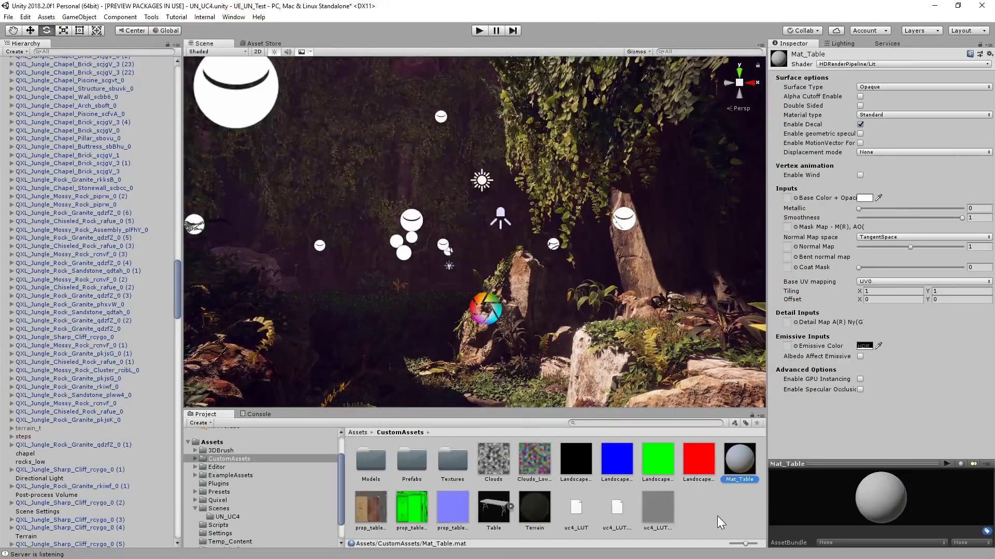
{"action": "left_click", "coordinate": [718, 516]}
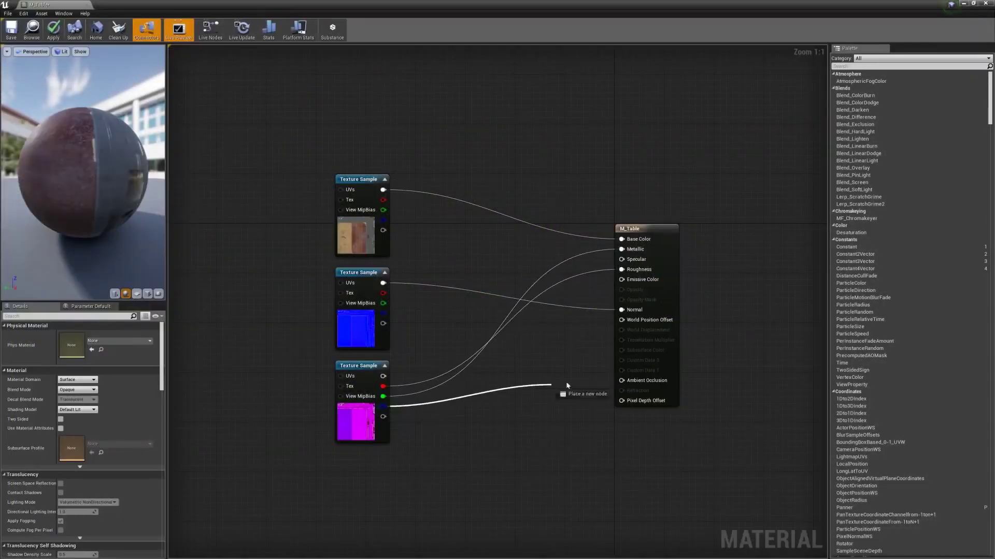
Wire the third Texture Sample to Ambient Occlusion and set prop_table_n as MI_TABLE's Normal.
{"action": "left_click_drag", "start_coordinate": [383, 410], "coordinate": [621, 380]}
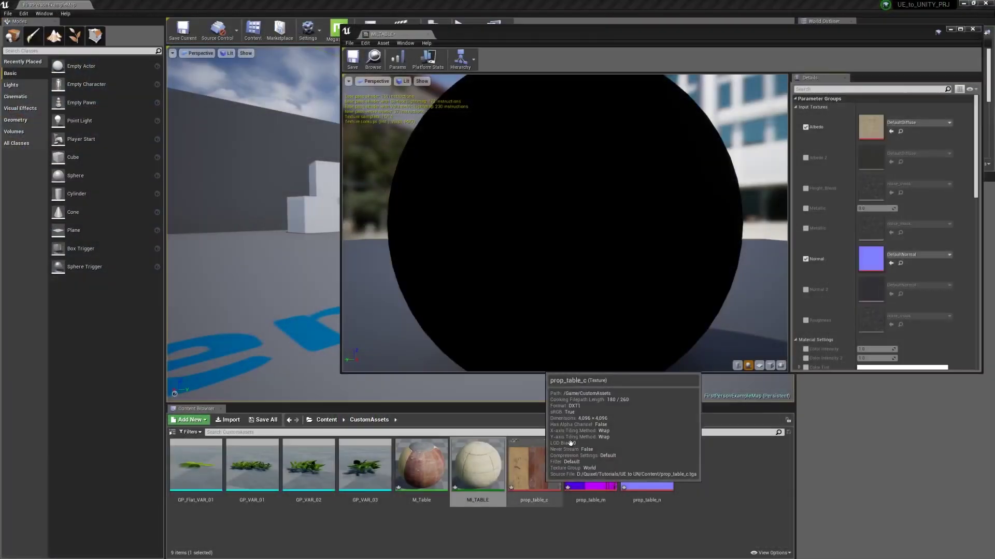
{"action": "left_click", "coordinate": [534, 466]}
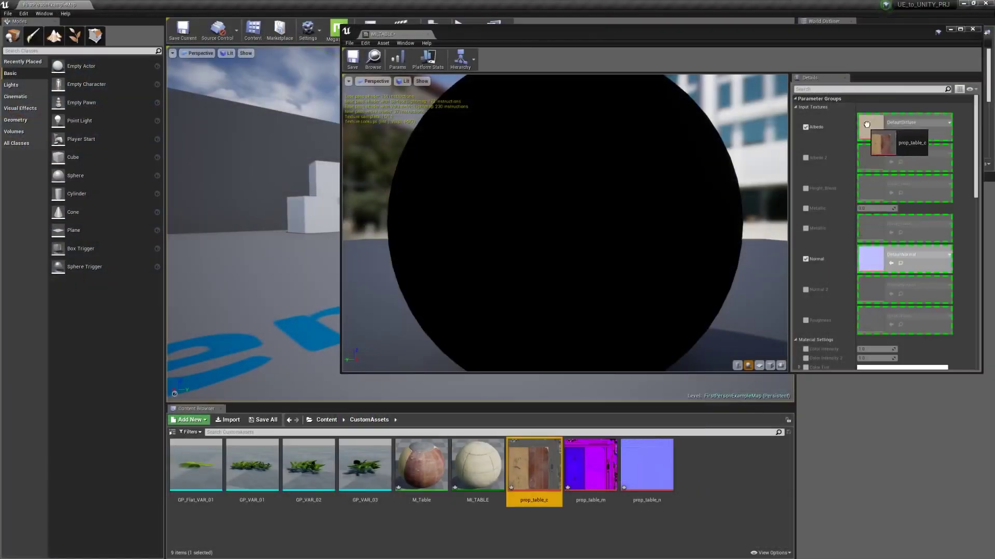
{"action": "left_click_drag", "start_coordinate": [653, 467], "coordinate": [871, 258]}
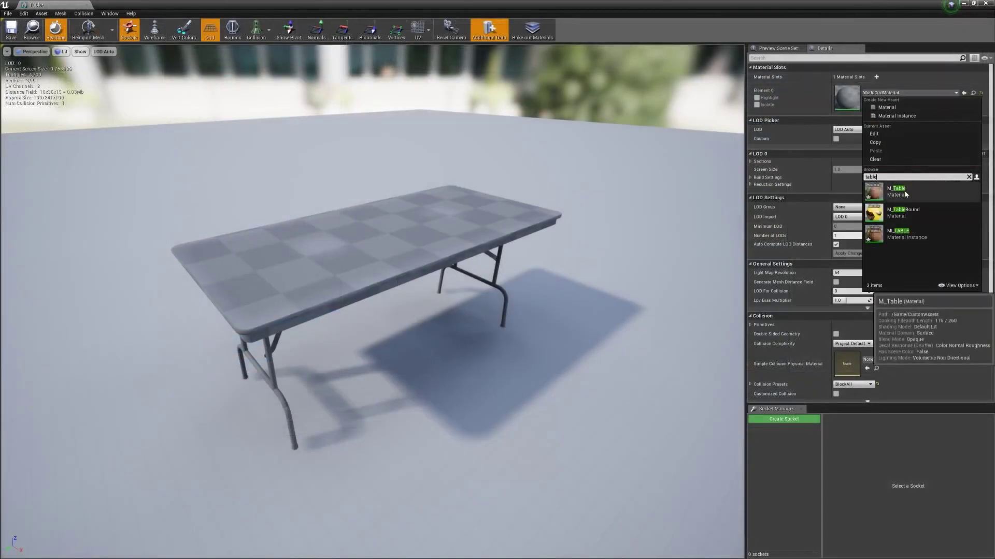
Assign M_Table to Element 0 and set the table's Light Map Resolution to 128.
{"action": "left_click", "coordinate": [898, 188]}
{"action": "right_click_drag", "start_coordinate": [575, 293], "coordinate": [373, 312]}
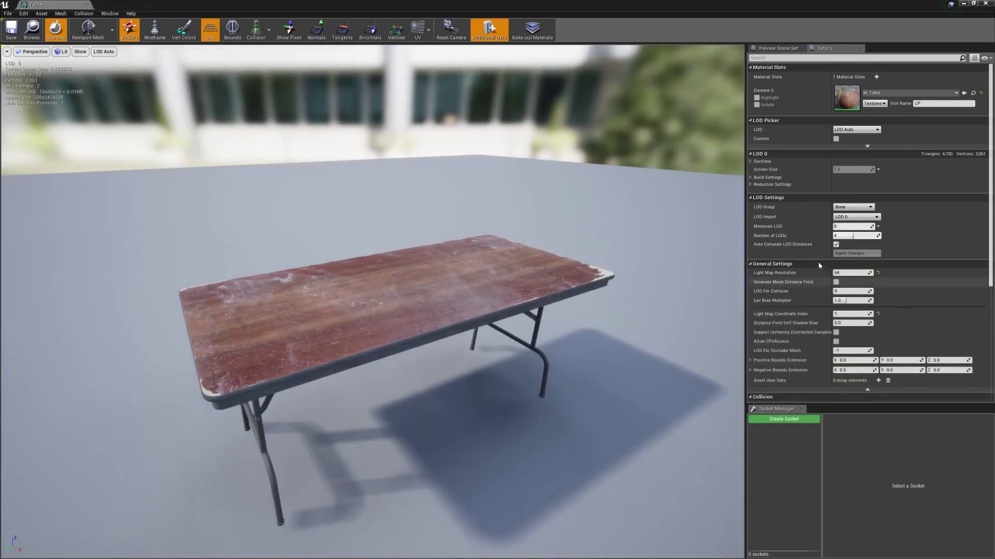
{"action": "type", "text": "1"}
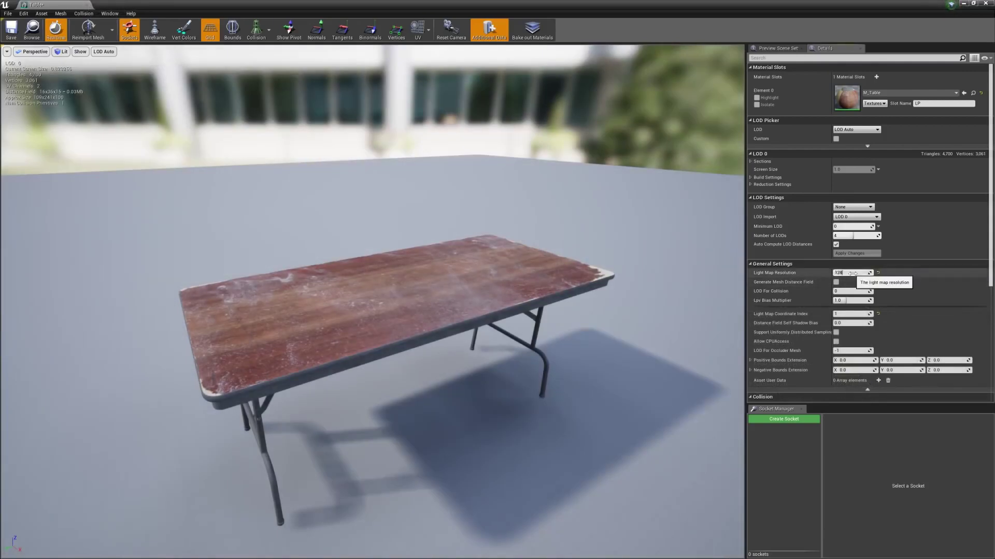
{"action": "type", "text": "28"}
{"action": "key", "text": "Return"}
{"action": "left_click", "coordinate": [853, 207]}
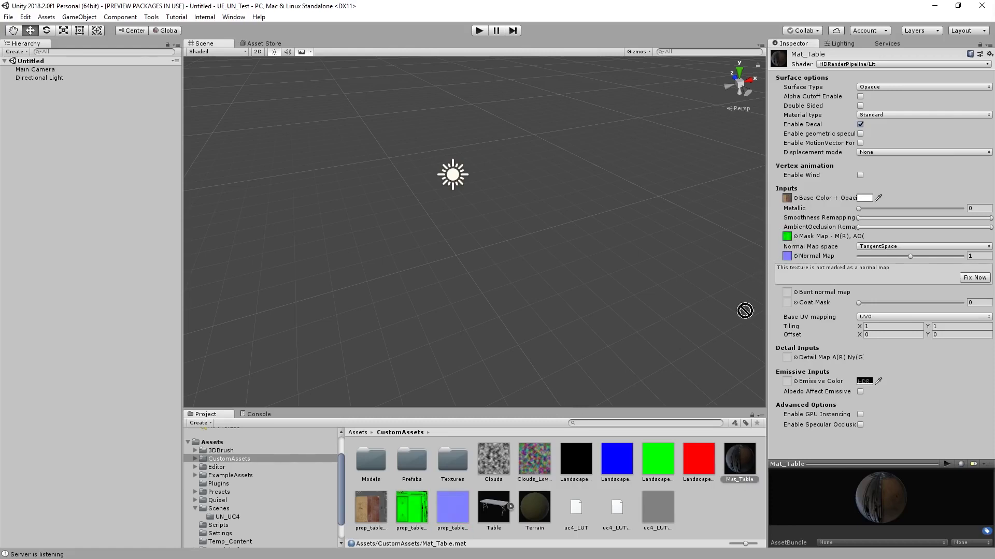
Place the Table model in the scene, move Table_r to the Hierarchy root, and delete the Table parent.
{"action": "left_click", "coordinate": [494, 513]}
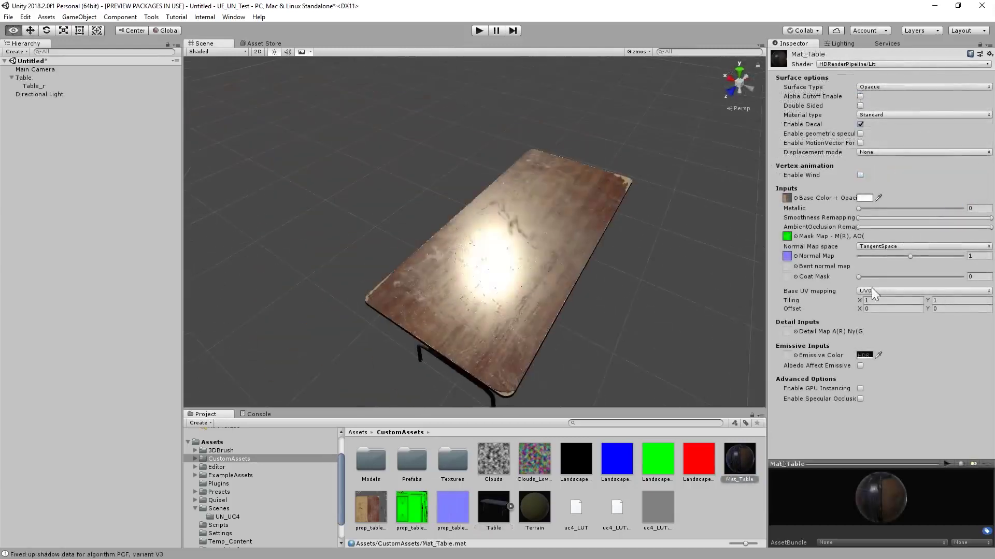
{"action": "left_click_drag", "start_coordinate": [544, 264], "coordinate": [577, 276], "text": "alt"}
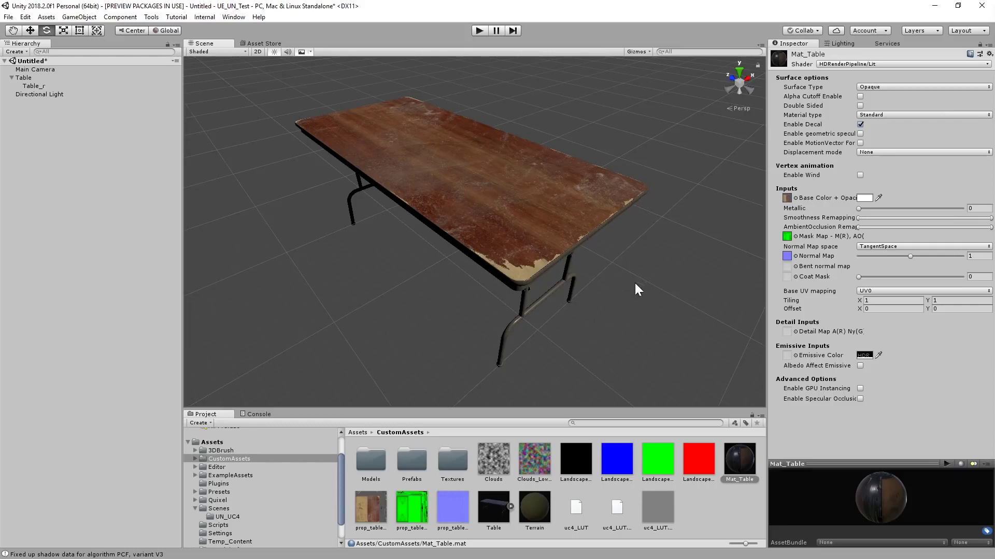
{"action": "left_click_drag", "start_coordinate": [635, 283], "coordinate": [636, 275], "text": "alt"}
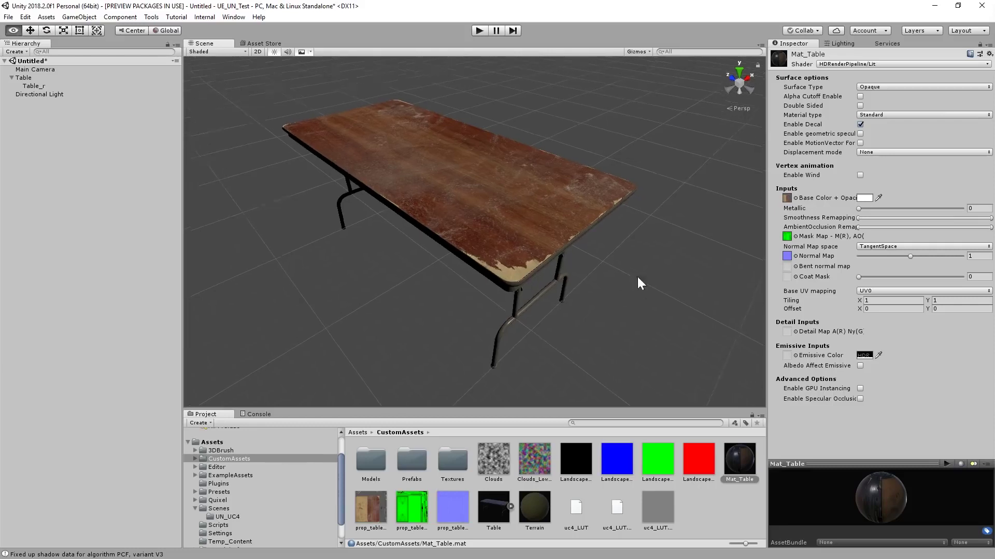
{"action": "left_click", "coordinate": [28, 86]}
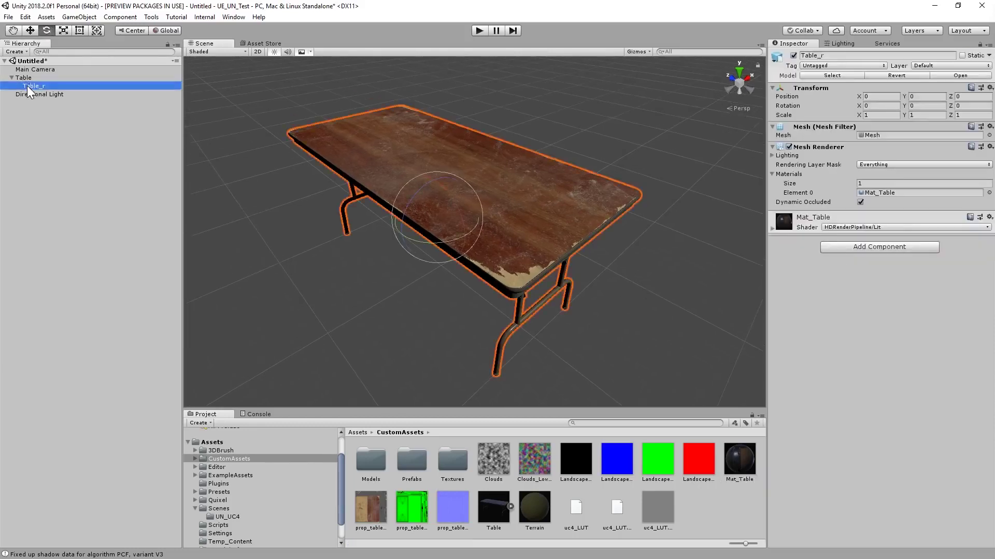
{"action": "left_click_drag", "start_coordinate": [38, 88], "coordinate": [27, 73]}
{"action": "key", "text": "Delete"}
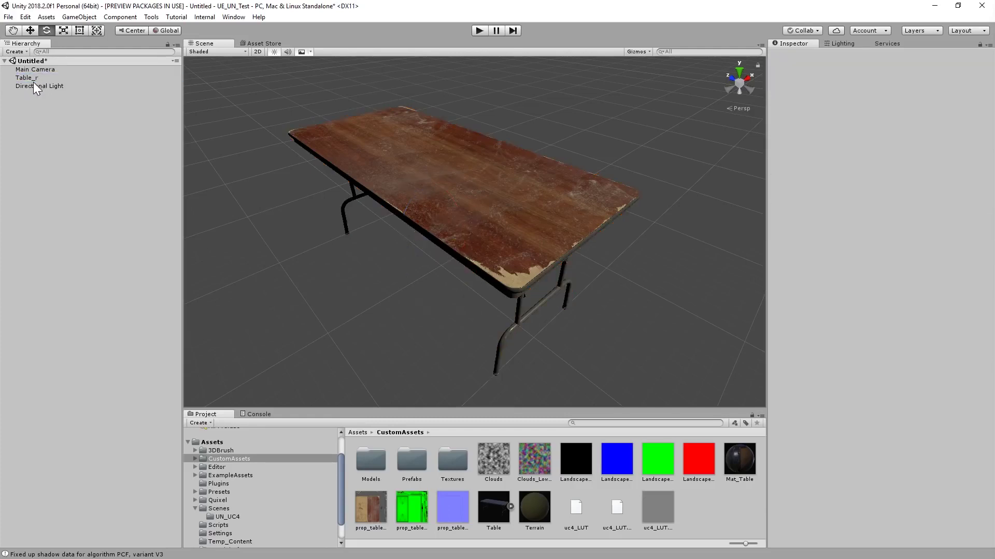
Create an empty object named Prefab_Table and reset its Transform to the origin.
{"action": "left_click", "coordinate": [79, 18]}
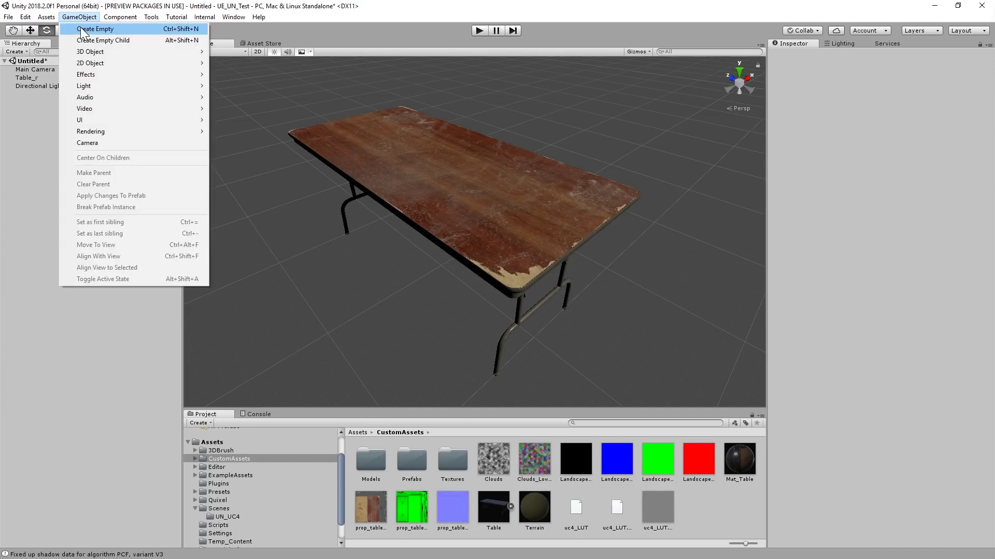
{"action": "left_click", "coordinate": [86, 27]}
{"action": "left_click", "coordinate": [42, 93]}
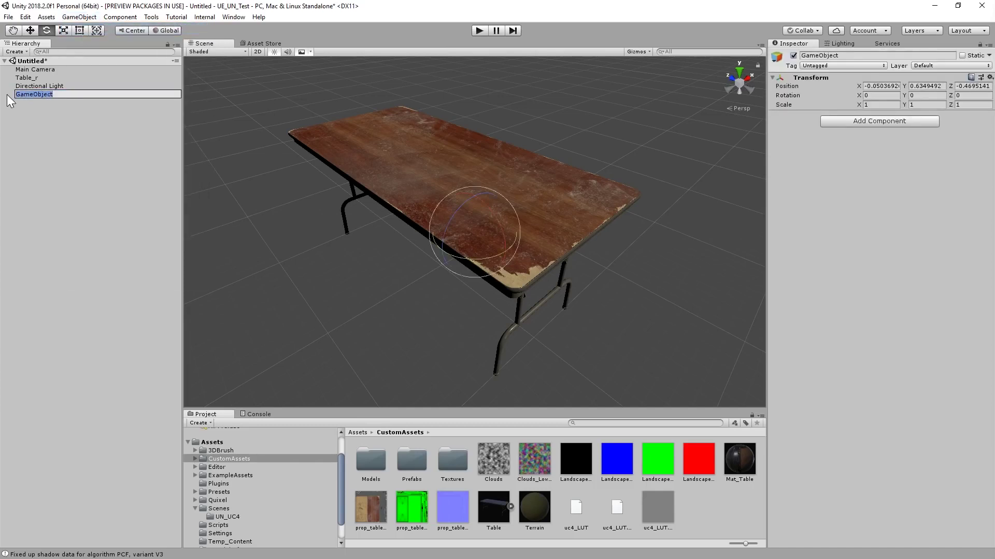
{"action": "type", "text": "Prefab_Table"}
{"action": "key", "text": "Return"}
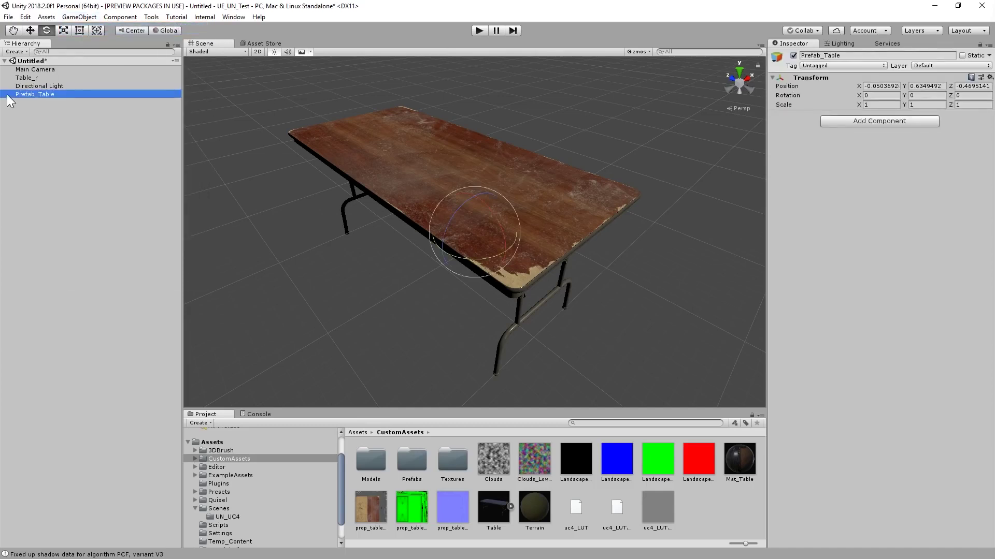
{"action": "right_click", "coordinate": [809, 79]}
{"action": "left_click", "coordinate": [821, 86]}
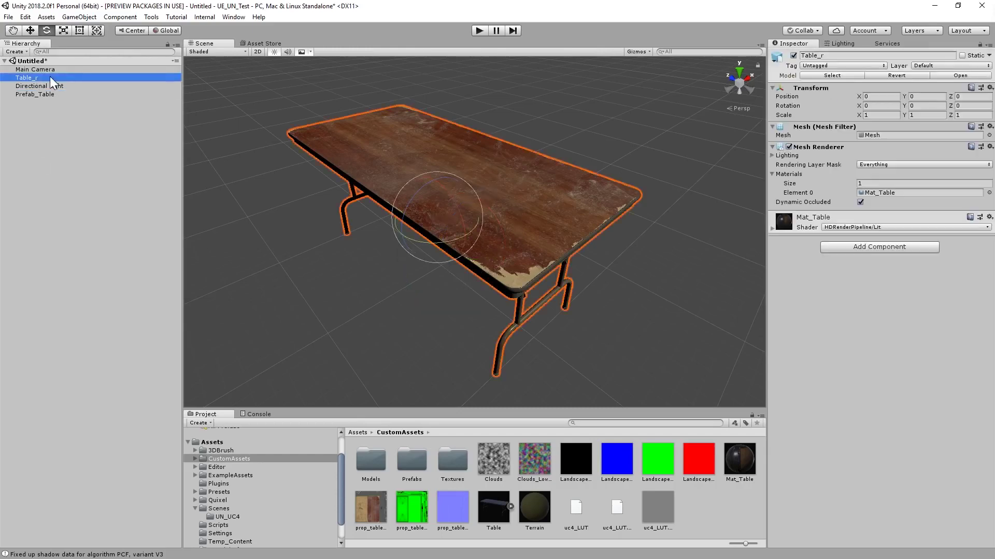
Parent Table_r under Prefab_Table and mark Prefab_Table and its children Static.
{"action": "left_click_drag", "start_coordinate": [37, 77], "coordinate": [35, 94]}
{"action": "left_click", "coordinate": [49, 118]}
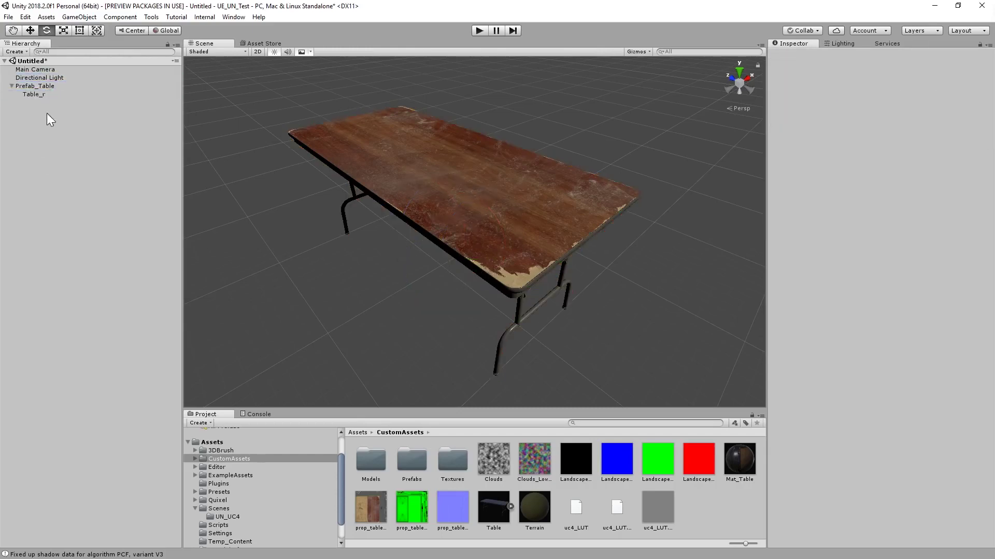
{"action": "left_click", "coordinate": [43, 85]}
{"action": "left_click", "coordinate": [964, 56]}
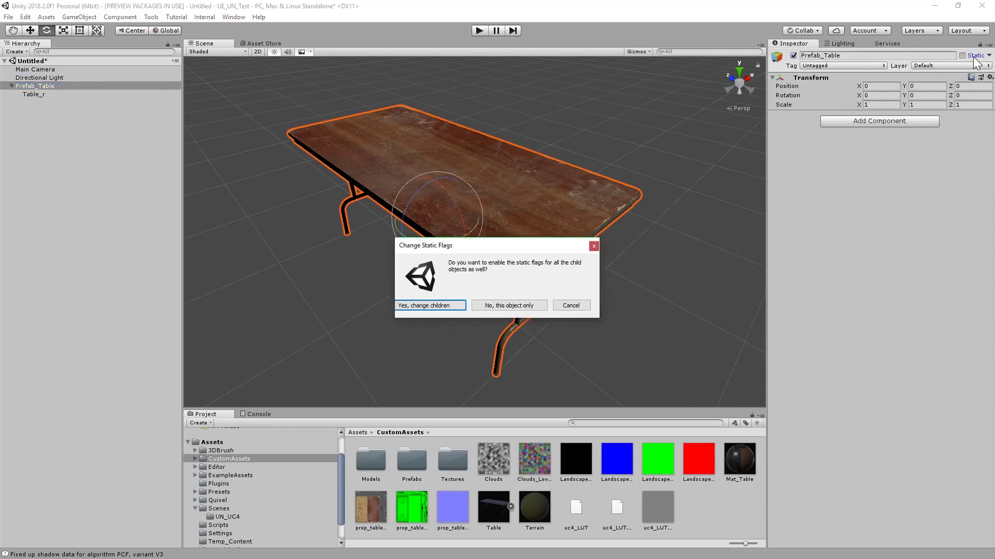
{"action": "left_click", "coordinate": [431, 305]}
{"action": "left_click", "coordinate": [197, 161]}
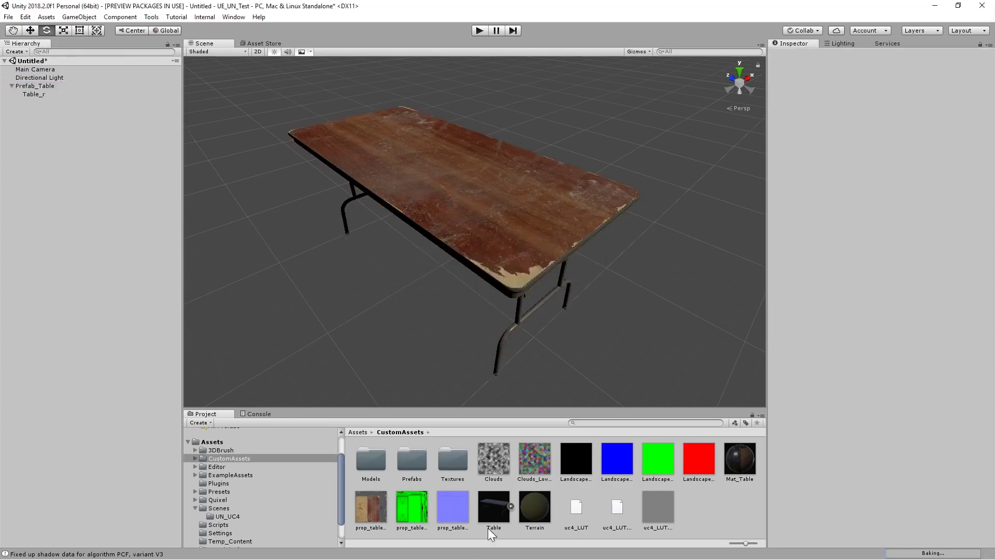
Save Prefab_Table as a prefab in the Prefabs folder.
{"action": "double_click", "coordinate": [424, 464]}
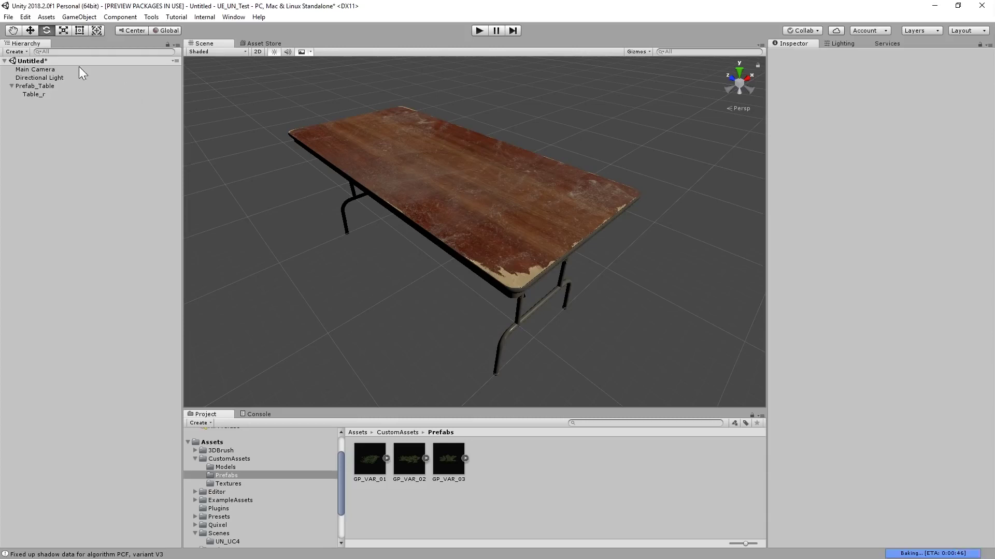
{"action": "left_click", "coordinate": [35, 86]}
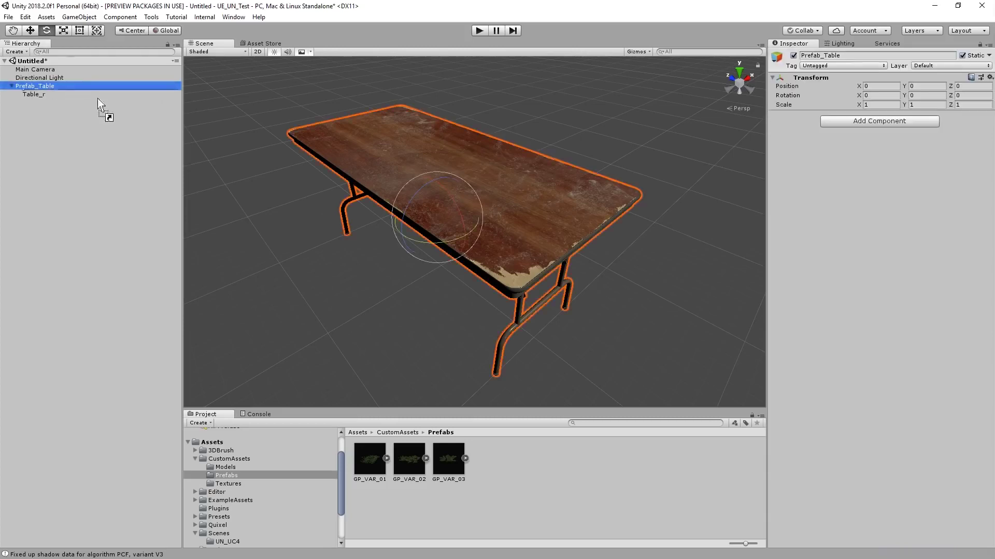
{"action": "left_click_drag", "start_coordinate": [534, 466], "coordinate": [534, 466]}
{"action": "left_click", "coordinate": [534, 467]}
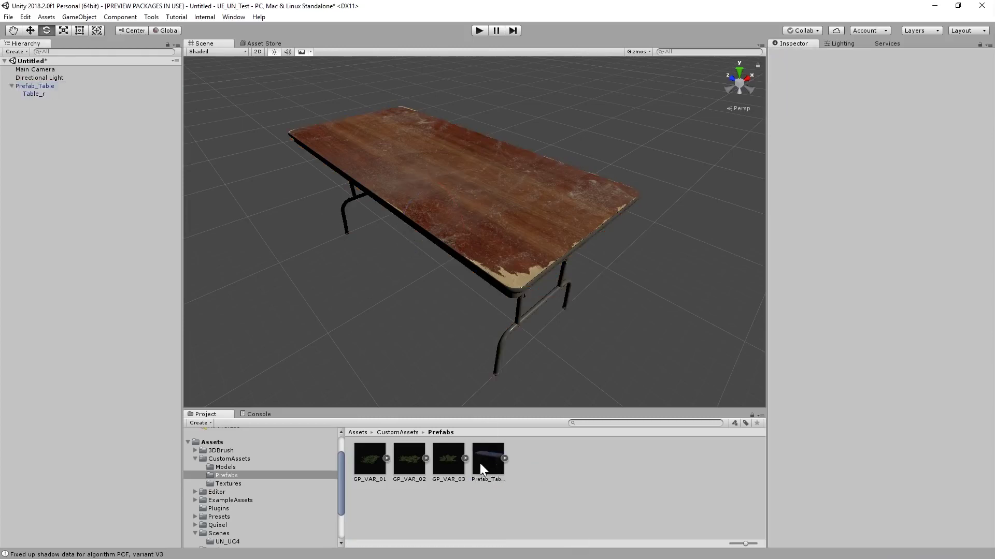
Add an LOD Group component to the Prefab_Table prefab.
{"action": "left_click", "coordinate": [479, 464]}
{"action": "left_click", "coordinate": [879, 125]}
{"action": "type", "text": "lod"}
{"action": "left_click", "coordinate": [859, 167]}
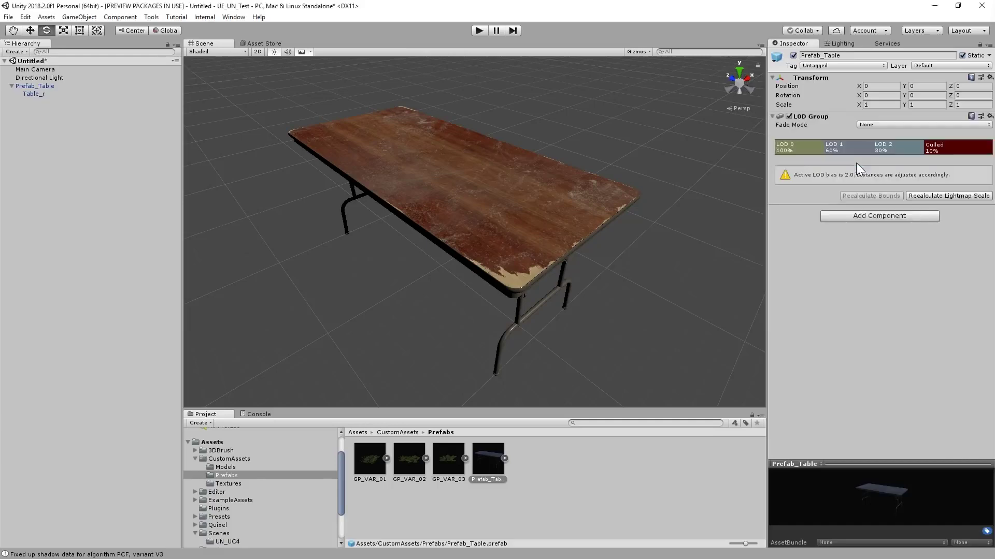
{"action": "left_click", "coordinate": [902, 148]}
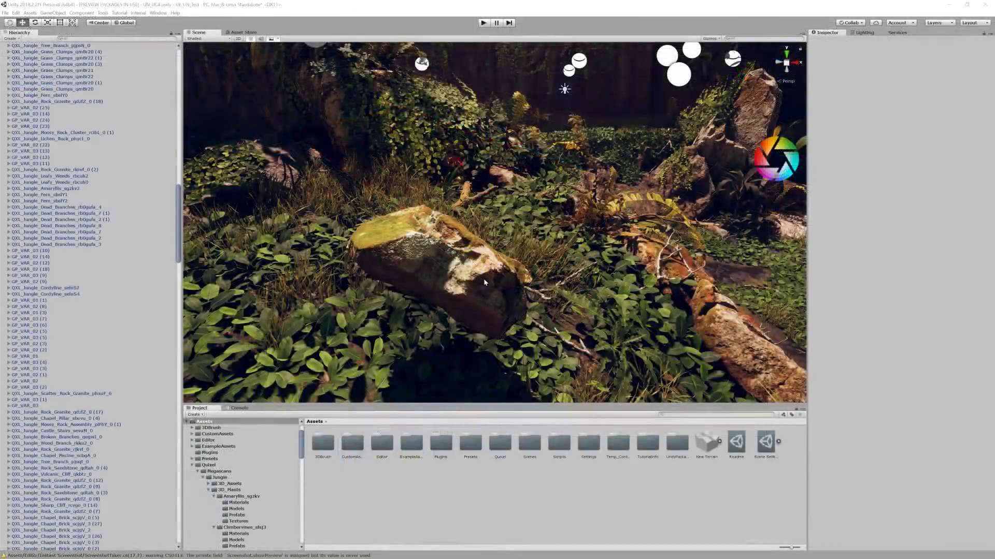
Move the granite rock up and right, duplicate it with Ctrl+D, and rotate the copy upright.
{"action": "left_click_drag", "start_coordinate": [451, 249], "coordinate": [420, 265]}
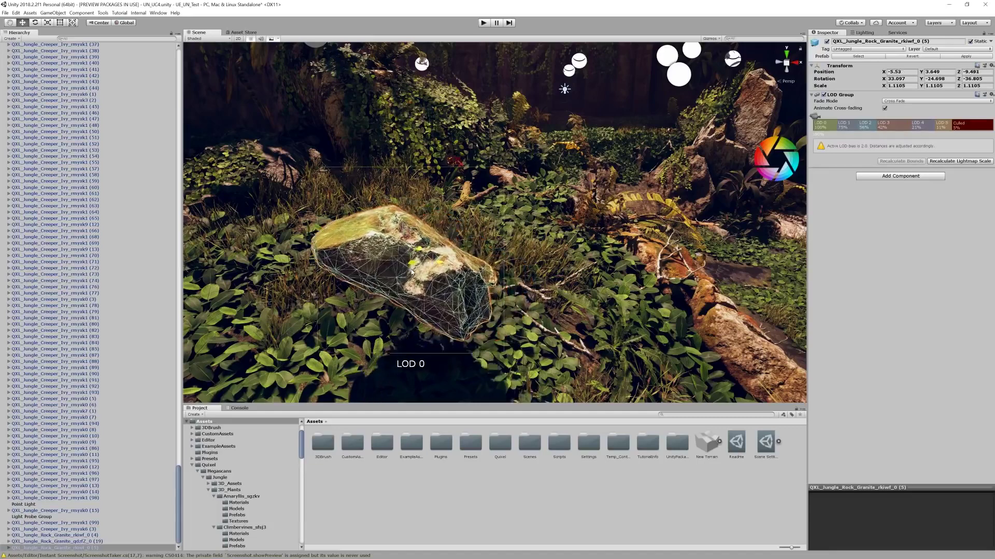
{"action": "left_click", "coordinate": [462, 303]}
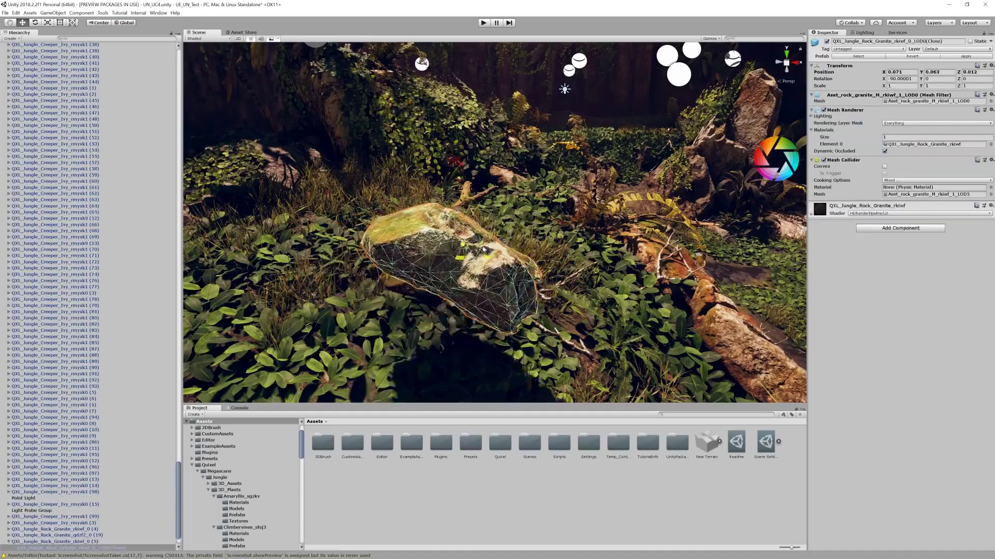
{"action": "mouse_move", "coordinate": [415, 268]}
{"action": "left_mouse_down"}
{"action": "mouse_move", "coordinate": [553, 217]}
{"action": "mouse_move", "coordinate": [537, 233]}
{"action": "left_mouse_up"}
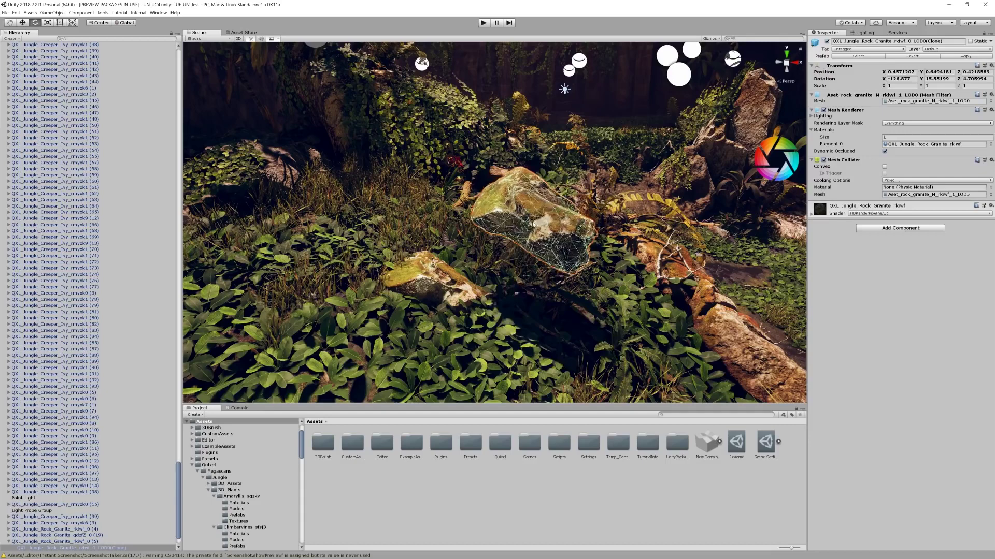
{"action": "key", "text": "ctrl+d"}
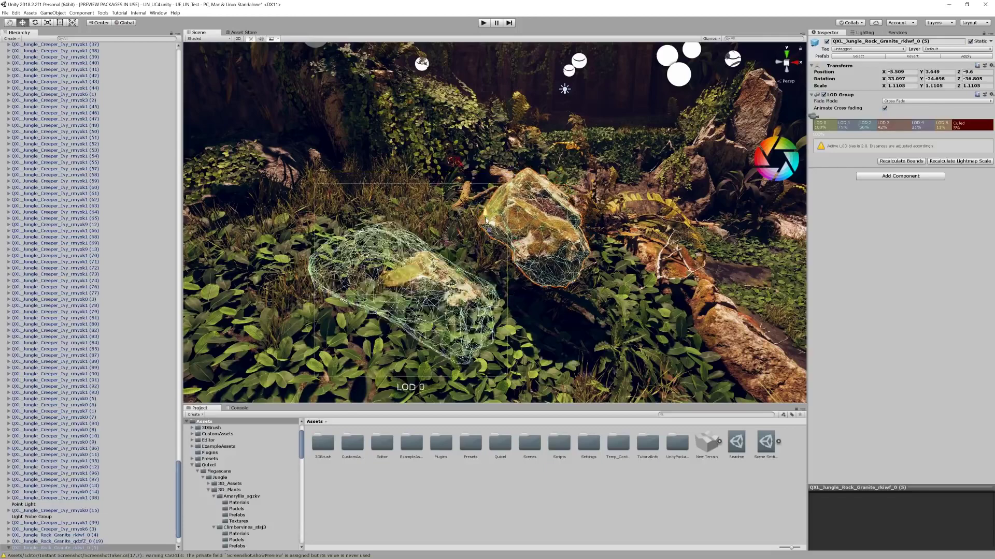
{"action": "mouse_move", "coordinate": [487, 225]}
{"action": "left_mouse_down"}
{"action": "mouse_move", "coordinate": [484, 288]}
{"action": "mouse_move", "coordinate": [496, 258]}
{"action": "left_mouse_up"}
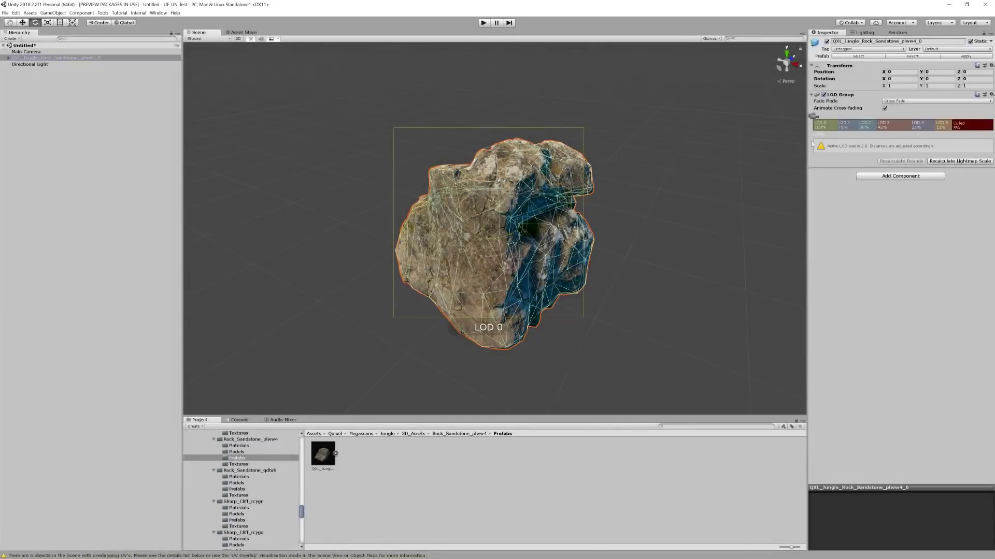
Assign matching rock LOD meshes as renderers for the selected LOD level and LOD 2.
{"action": "left_click", "coordinate": [845, 128]}
{"action": "left_click", "coordinate": [825, 172]}
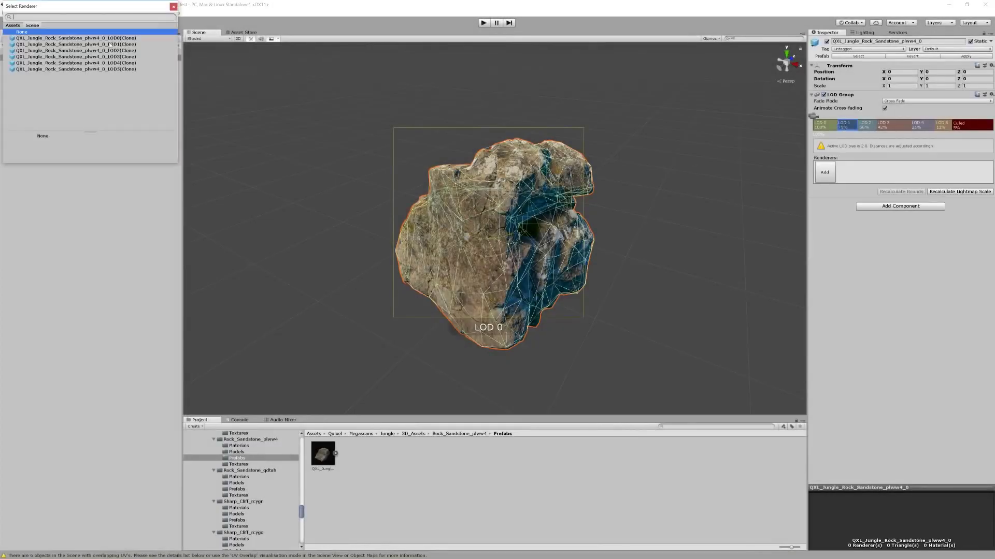
{"action": "double_click", "coordinate": [110, 44]}
{"action": "left_click", "coordinate": [865, 124]}
{"action": "left_click", "coordinate": [825, 173]}
{"action": "double_click", "coordinate": [110, 51]}
{"action": "left_click", "coordinate": [335, 84]}
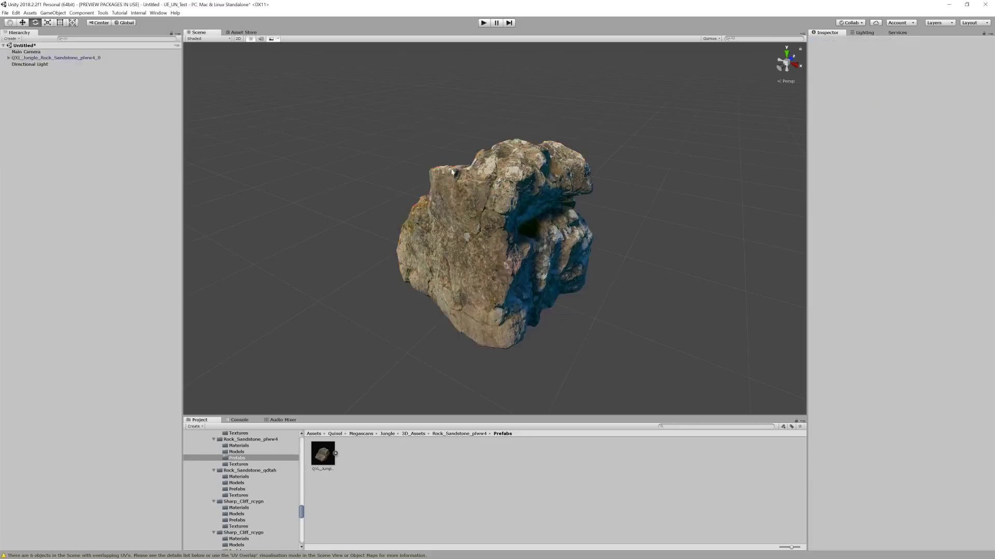
{"action": "scroll", "coordinate": [499, 91], "scroll_direction": "down", "scroll_amount": 4}
{"action": "left_click", "coordinate": [498, 225]}
{"action": "scroll", "coordinate": [498, 92], "scroll_direction": "down", "scroll_amount": 5}
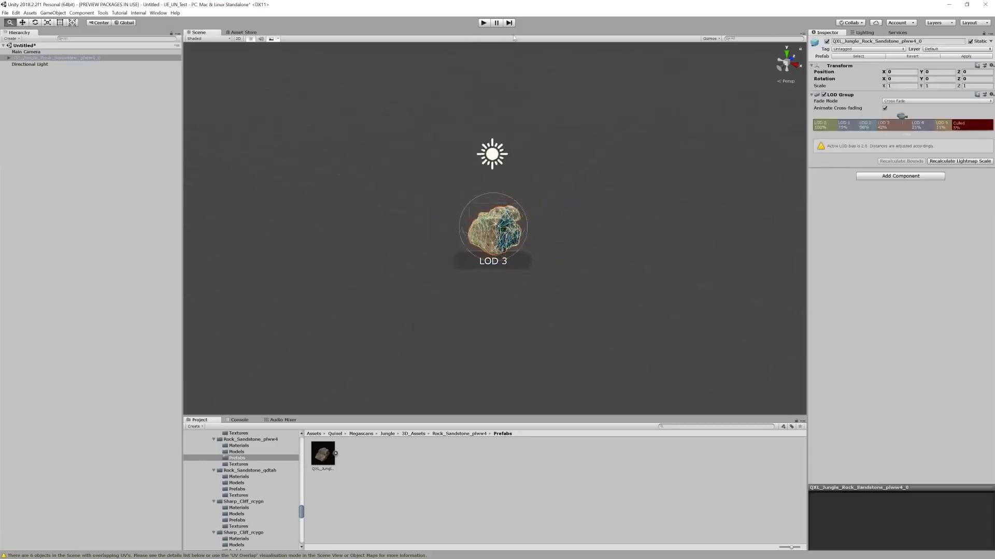
{"action": "scroll", "coordinate": [498, 92], "scroll_direction": "down", "scroll_amount": 2}
{"action": "scroll", "coordinate": [531, 137], "scroll_direction": "up", "scroll_amount": 4}
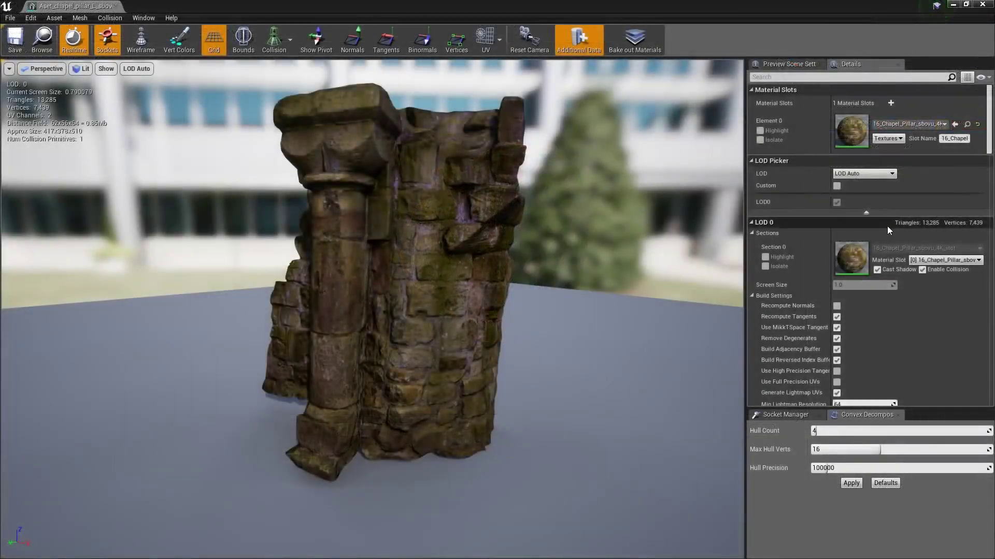
{"action": "scroll", "coordinate": [887, 226], "scroll_direction": "down", "scroll_amount": 4}
{"action": "scroll", "coordinate": [887, 226], "scroll_direction": "down", "scroll_amount": 3}
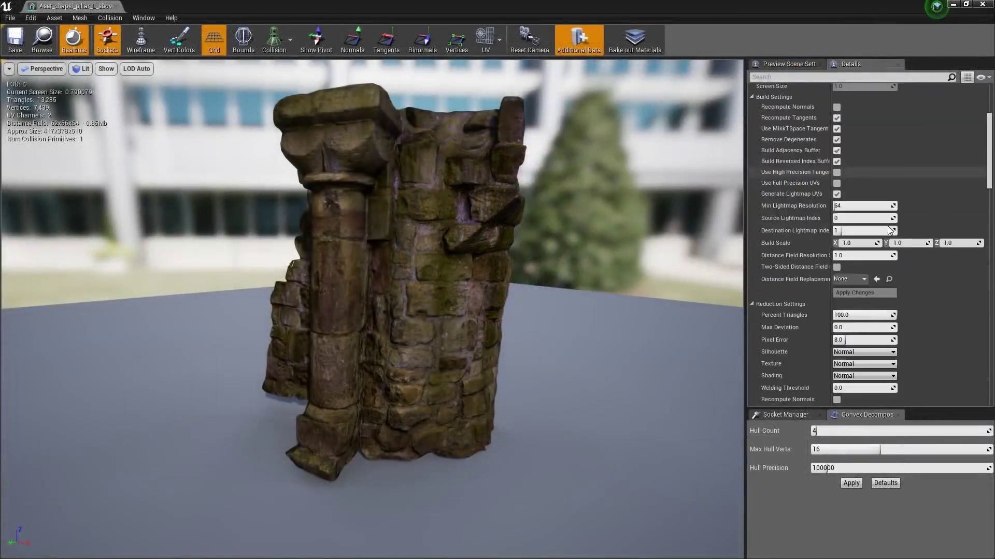
{"action": "scroll", "coordinate": [887, 227], "scroll_direction": "down", "scroll_amount": 4}
{"action": "scroll", "coordinate": [891, 228], "scroll_direction": "down", "scroll_amount": 3}
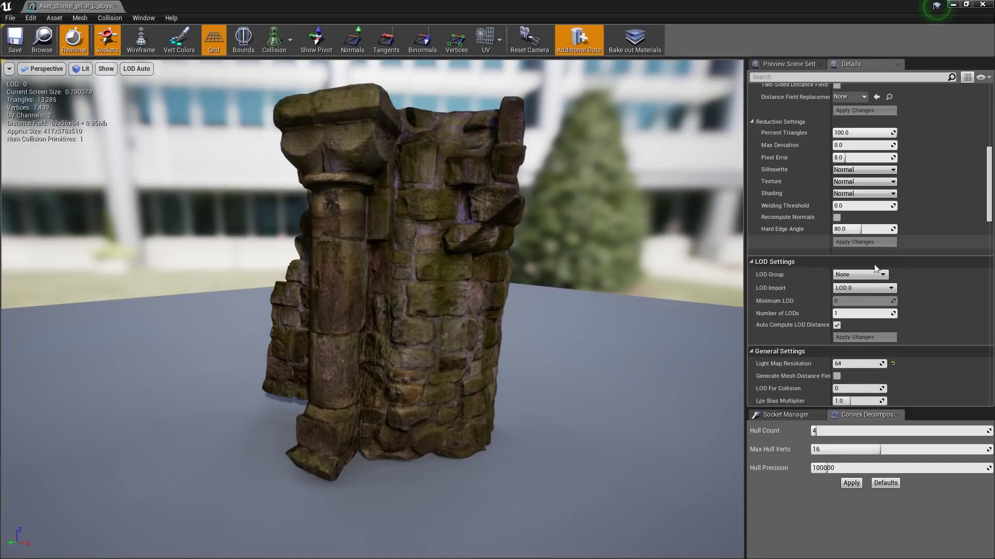
Apply the LevelArchitecture LOD Group to the pillar, accept its defaults, and check the LODs in wireframe.
{"action": "left_click", "coordinate": [859, 275]}
{"action": "left_click", "coordinate": [859, 289]}
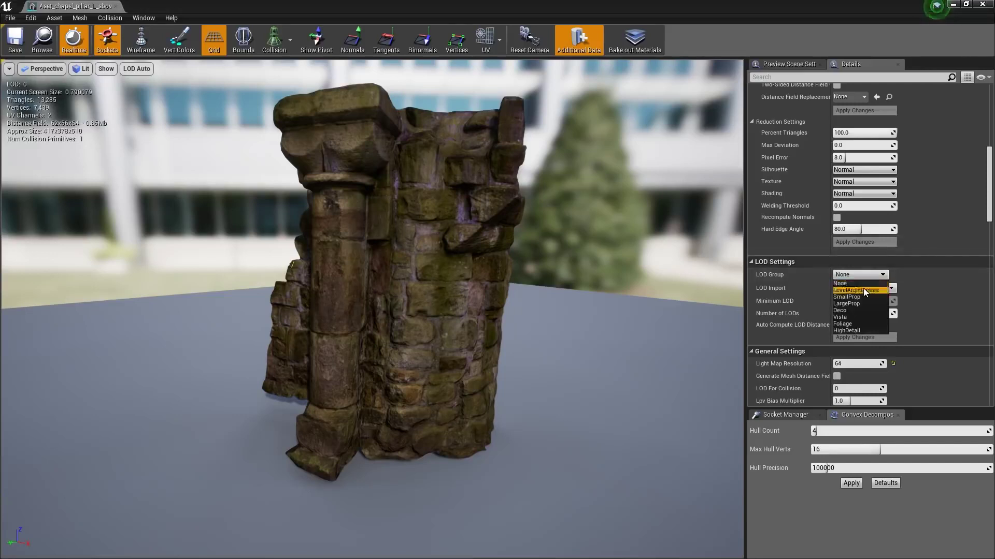
{"action": "left_click", "coordinate": [571, 313]}
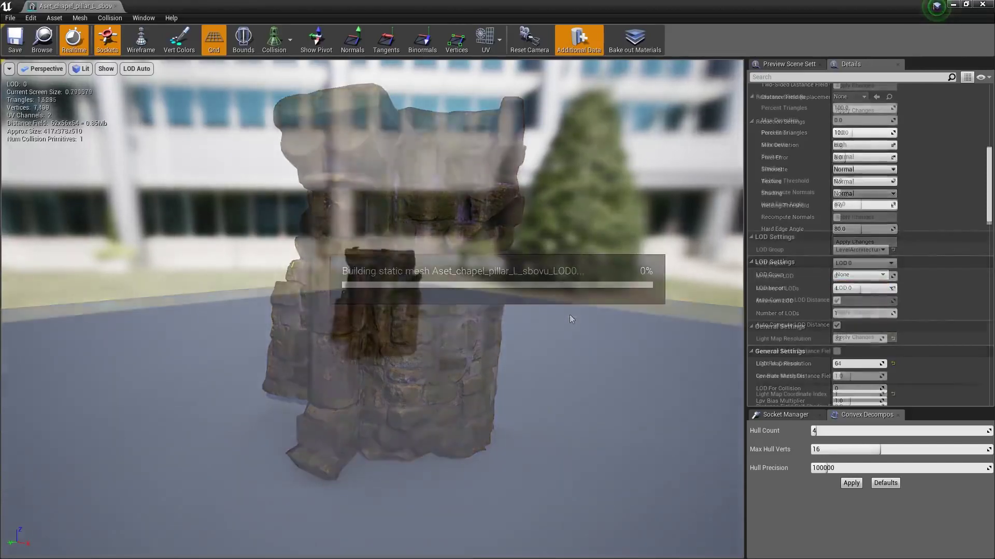
{"action": "scroll", "coordinate": [368, 242], "scroll_direction": "up", "scroll_amount": 5}
{"action": "scroll", "coordinate": [367, 243], "scroll_direction": "up", "scroll_amount": 3}
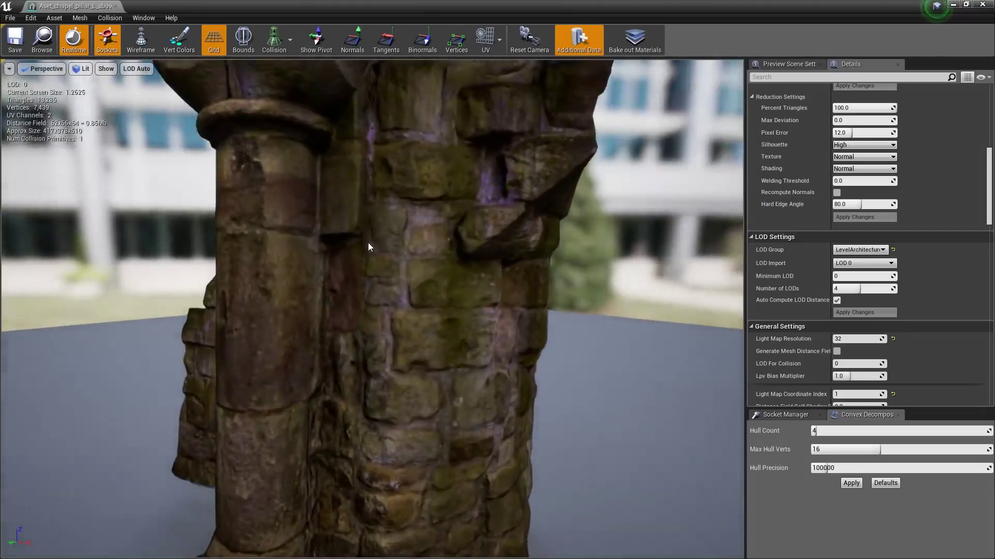
{"action": "key", "text": "alt+2"}
{"action": "scroll", "coordinate": [368, 311], "scroll_direction": "down", "scroll_amount": 5}
{"action": "scroll", "coordinate": [368, 311], "scroll_direction": "down", "scroll_amount": 3}
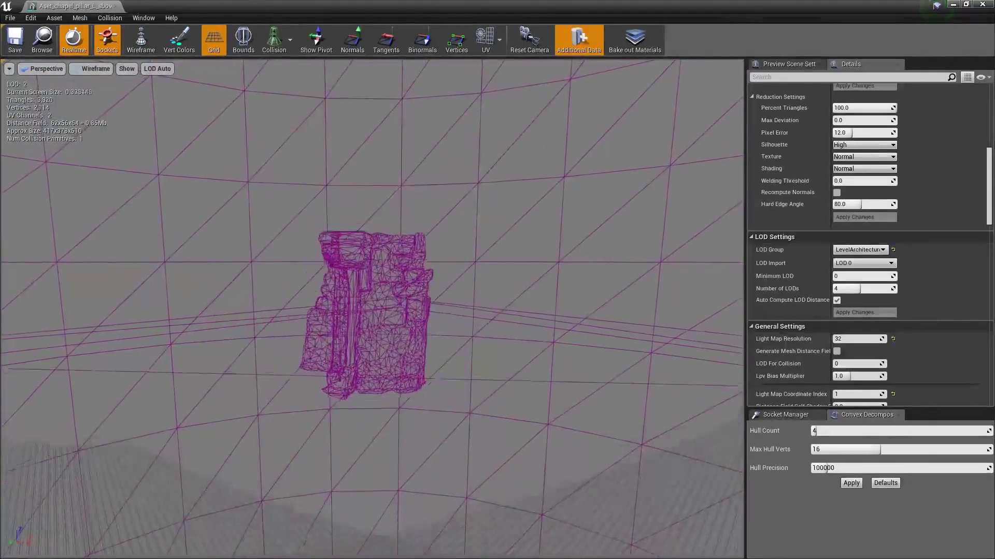
{"action": "scroll", "coordinate": [368, 310], "scroll_direction": "down", "scroll_amount": 2}
{"action": "scroll", "coordinate": [368, 310], "scroll_direction": "down", "scroll_amount": 2}
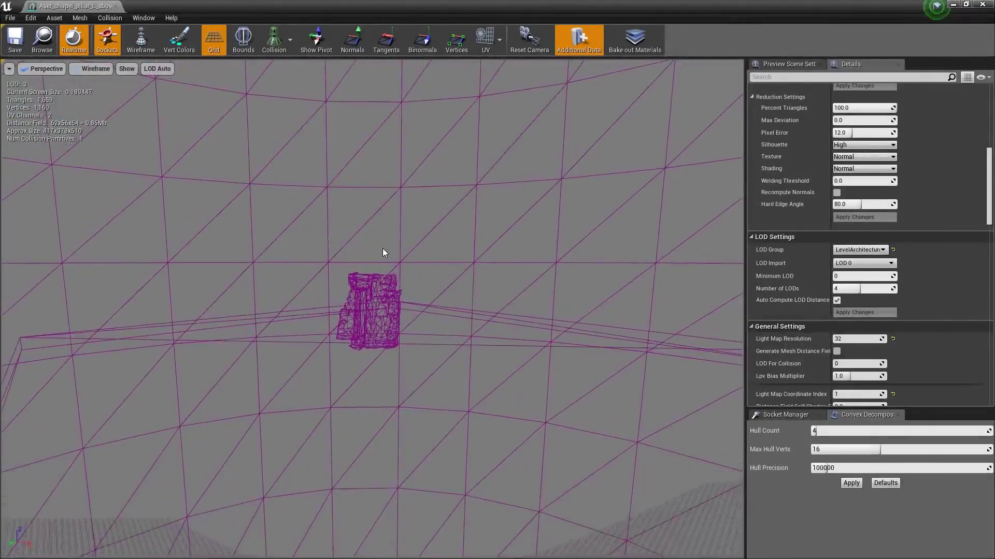
{"action": "key", "text": "alt+4"}
{"action": "scroll", "coordinate": [383, 248], "scroll_direction": "up", "scroll_amount": 2}
{"action": "scroll", "coordinate": [383, 248], "scroll_direction": "up", "scroll_amount": 2}
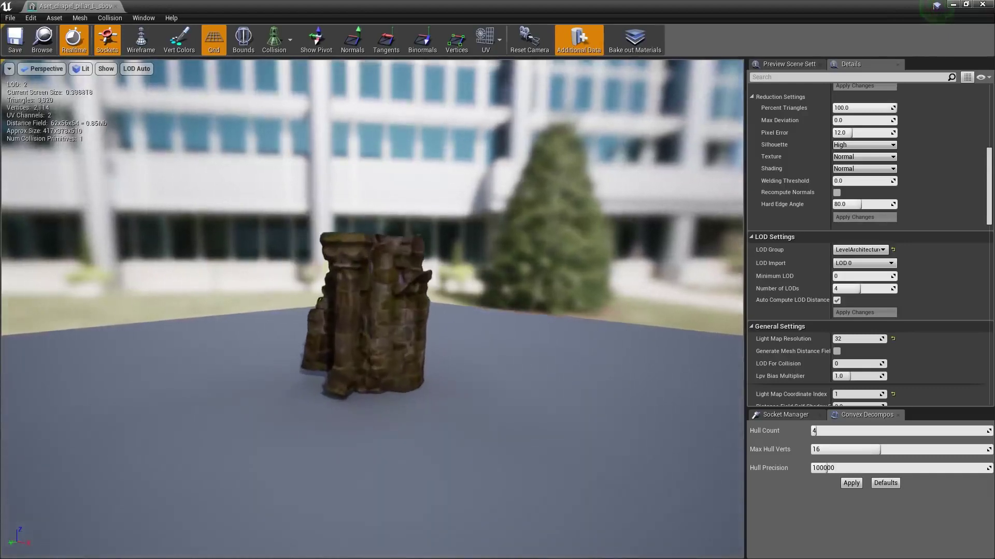
{"action": "scroll", "coordinate": [382, 248], "scroll_direction": "up", "scroll_amount": 3}
{"action": "scroll", "coordinate": [383, 248], "scroll_direction": "up", "scroll_amount": 3}
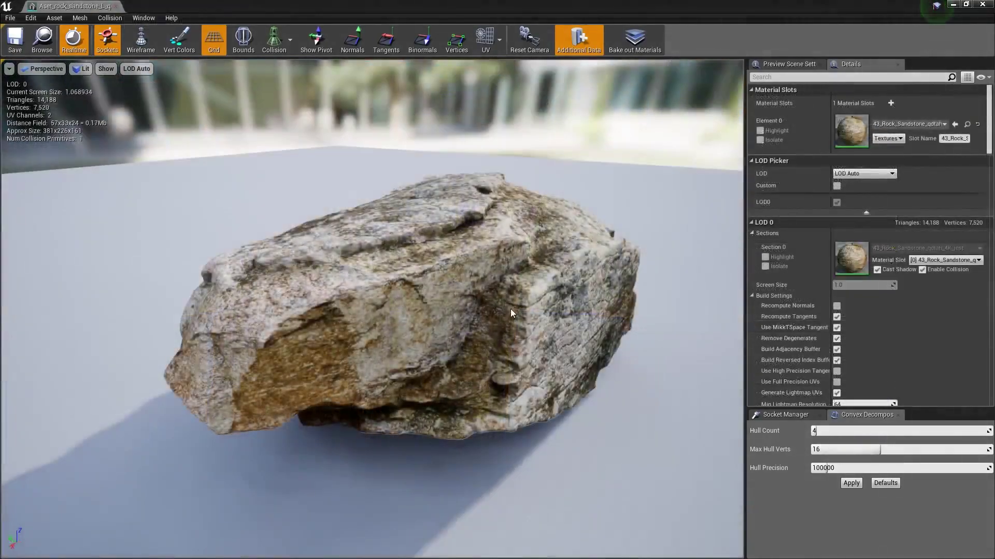
{"action": "left_click_drag", "start_coordinate": [510, 308], "coordinate": [55, 142]}
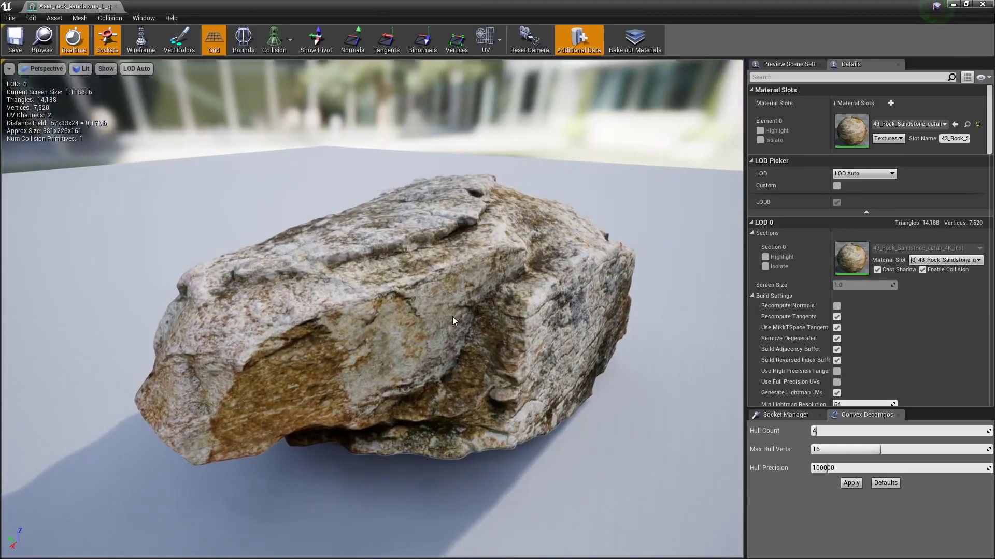
Apply a 25 percent triangle reduction to the rock, comparing wireframes before and after.
{"action": "key", "text": "alt+2"}
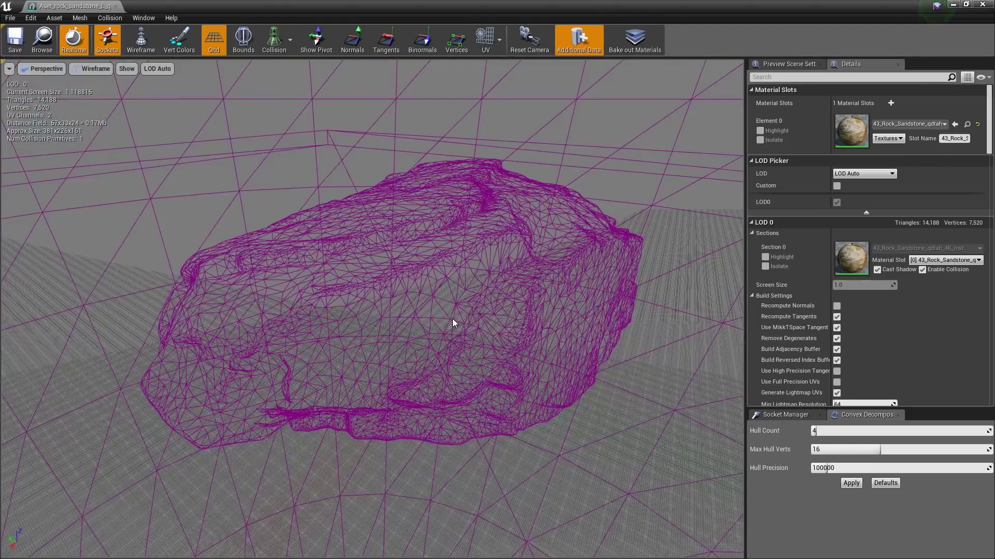
{"action": "key", "text": "alt+4"}
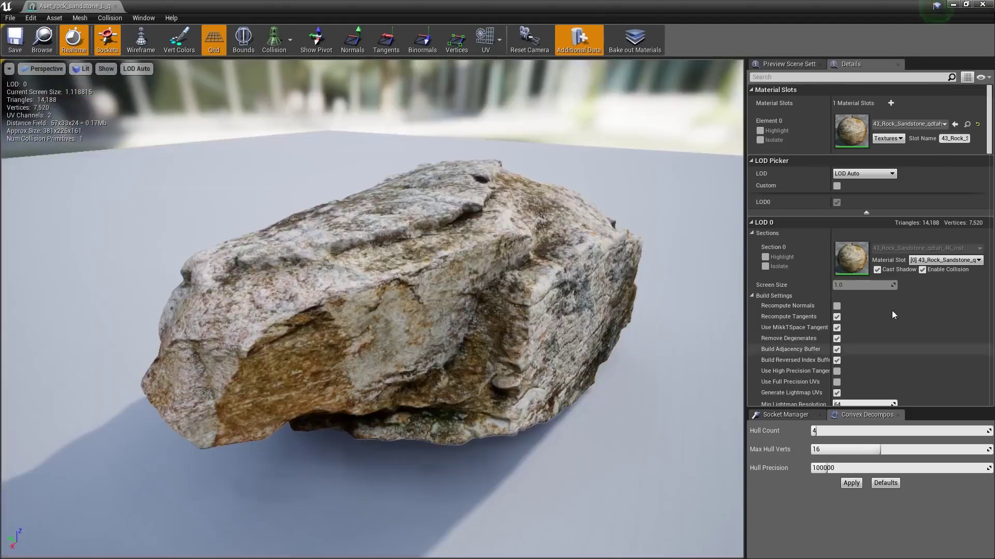
{"action": "scroll", "coordinate": [891, 310], "scroll_direction": "down", "scroll_amount": 3}
{"action": "scroll", "coordinate": [912, 301], "scroll_direction": "down", "scroll_amount": 2}
{"action": "scroll", "coordinate": [912, 301], "scroll_direction": "down", "scroll_amount": 3}
{"action": "scroll", "coordinate": [893, 279], "scroll_direction": "down", "scroll_amount": 2}
{"action": "type", "text": "25"}
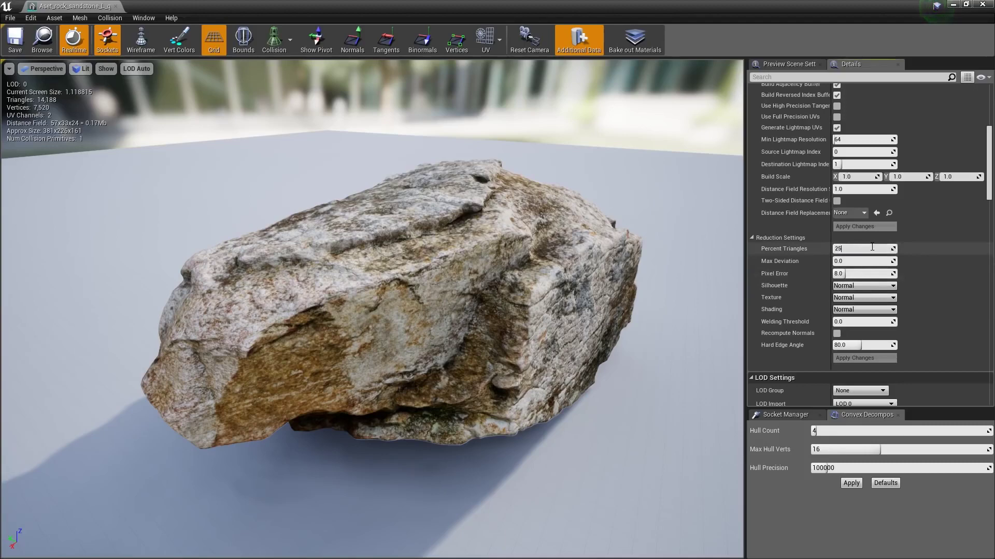
{"action": "key", "text": "Return"}
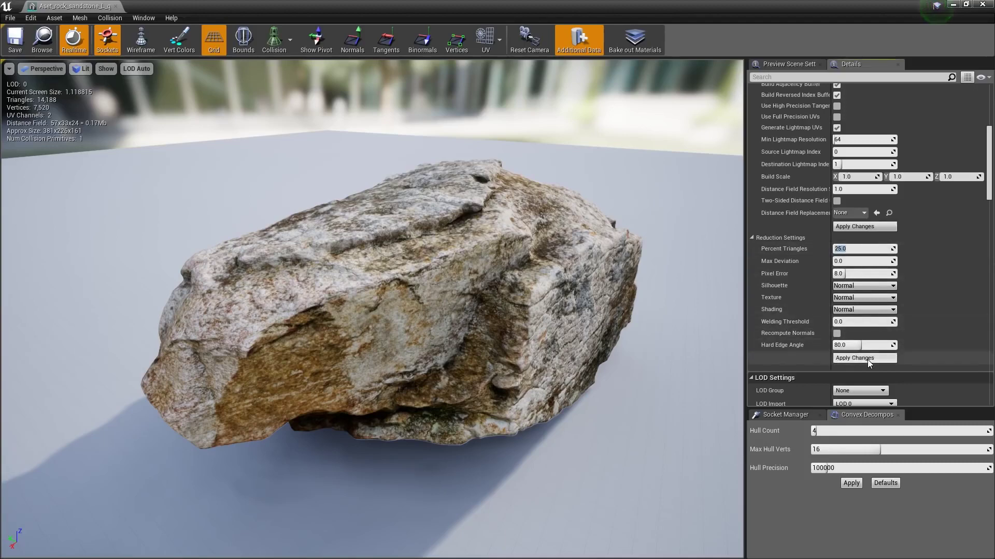
{"action": "left_click", "coordinate": [867, 360]}
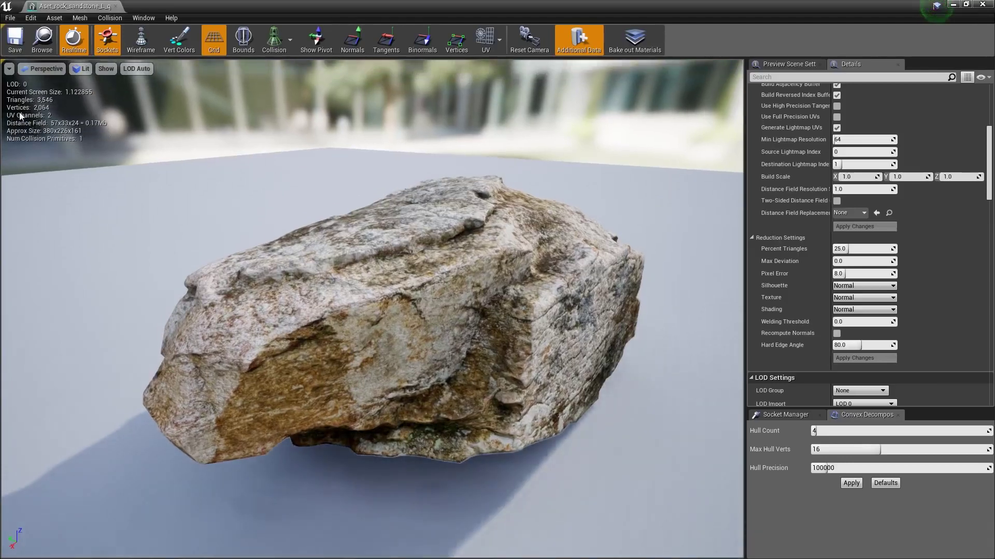
{"action": "key", "text": "alt+2"}
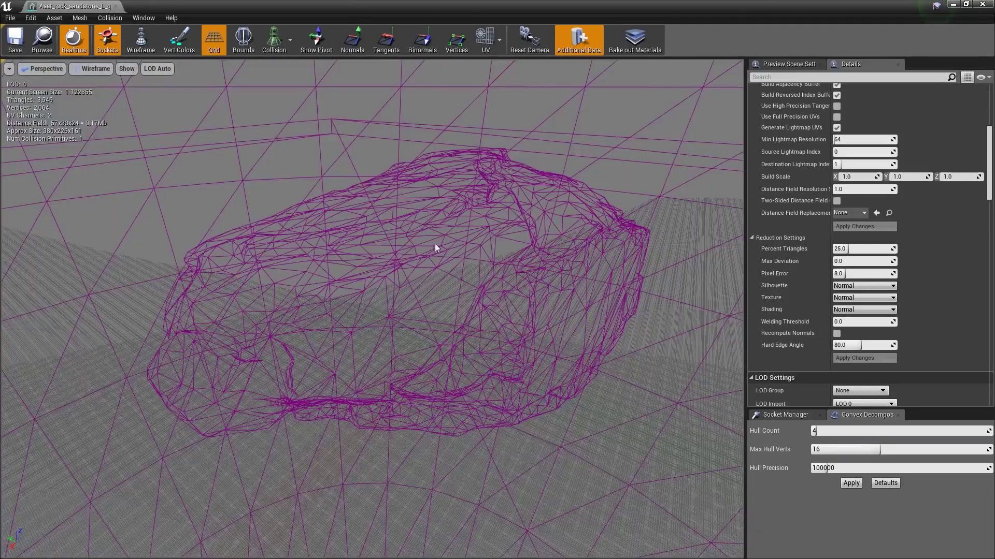
{"action": "key", "text": "alt+4"}
{"action": "right_click_drag", "start_coordinate": [555, 286], "coordinate": [555, 234]}
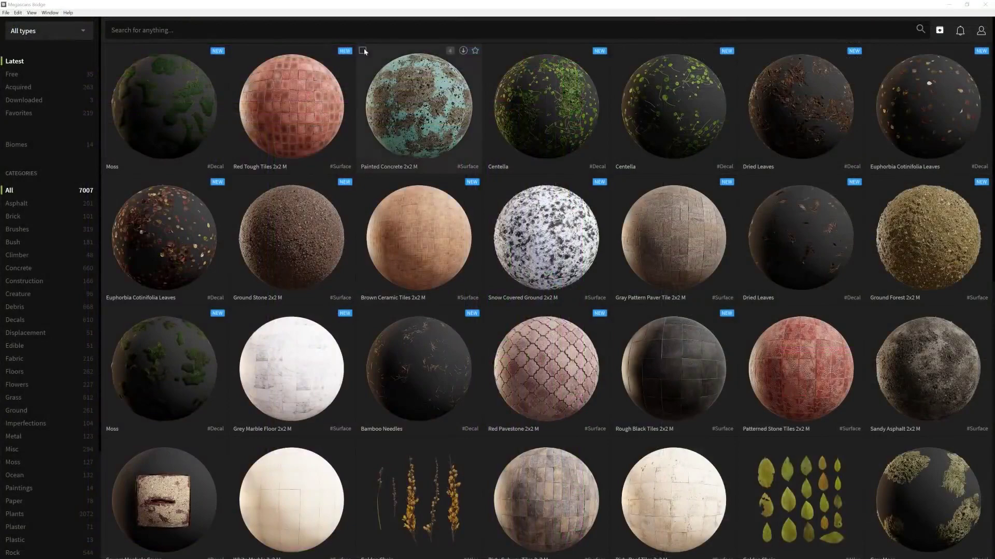
{"action": "scroll", "coordinate": [354, 51], "scroll_direction": "down", "scroll_amount": 3}
{"action": "scroll", "coordinate": [389, 116], "scroll_direction": "down", "scroll_amount": 3}
{"action": "scroll", "coordinate": [414, 159], "scroll_direction": "down", "scroll_amount": 3}
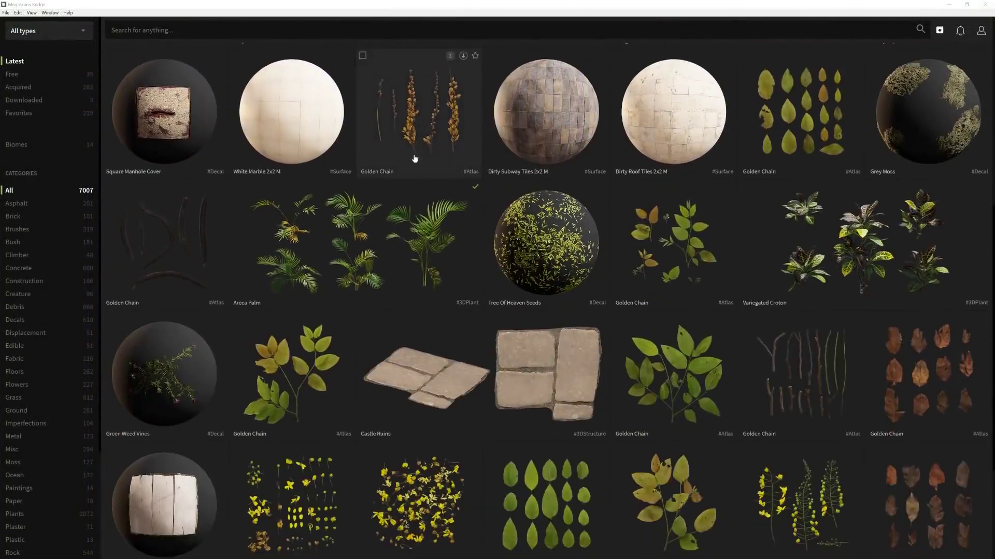
Open the Areca Palm's Export Settings in Megascans Bridge.
{"action": "left_click", "coordinate": [464, 188]}
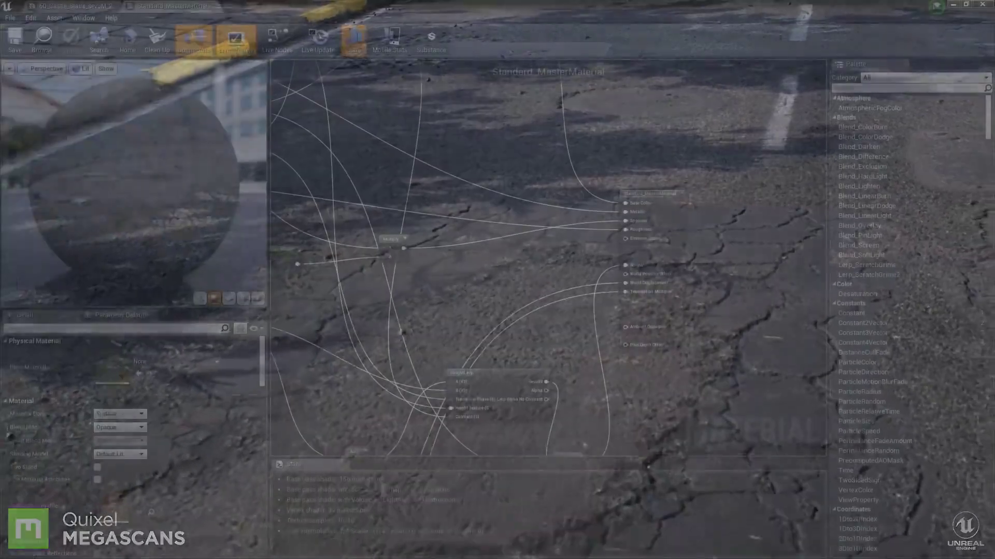
Pan across the master material graph.
{"action": "mouse_move", "coordinate": [477, 323]}
{"action": "right_mouse_down"}
{"action": "mouse_move", "coordinate": [537, 352]}
{"action": "mouse_move", "coordinate": [794, 302]}
{"action": "mouse_move", "coordinate": [794, 156]}
{"action": "right_mouse_up"}
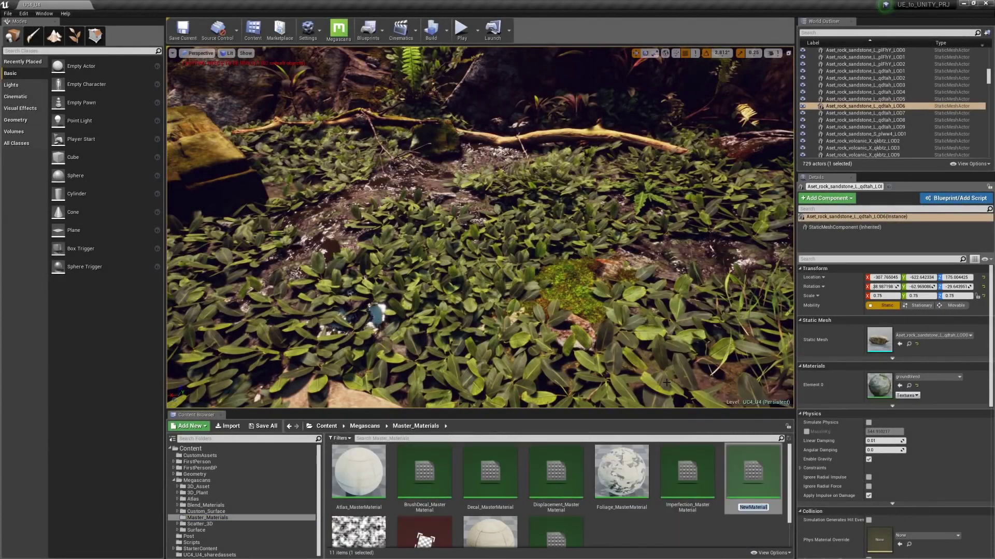
Name the material Basic_MasterMaterial and add an Albedo texture parameter plus two copies.
{"action": "key", "text": "Return"}
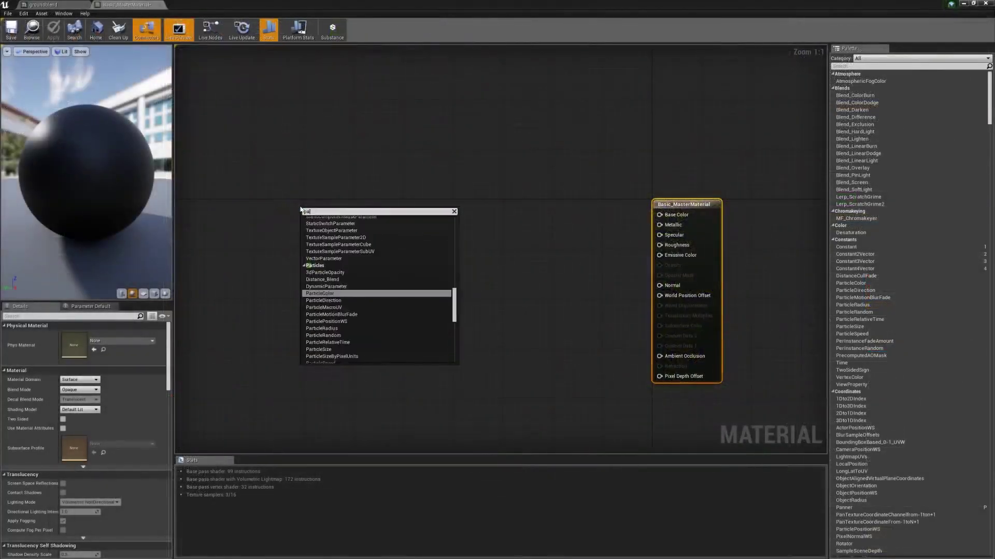
{"action": "left_click", "coordinate": [332, 318]}
{"action": "type", "text": "Albedo"}
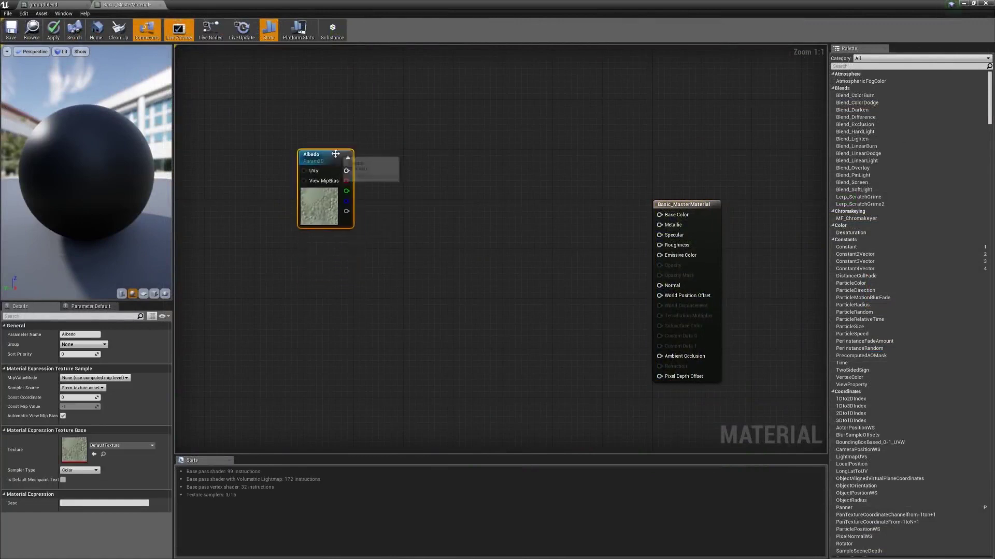
{"action": "key", "text": "ctrl+w"}
{"action": "left_click_drag", "start_coordinate": [389, 257], "coordinate": [310, 249]}
{"action": "key", "text": "ctrl+w"}
{"action": "left_click_drag", "start_coordinate": [397, 268], "coordinate": [319, 338]}
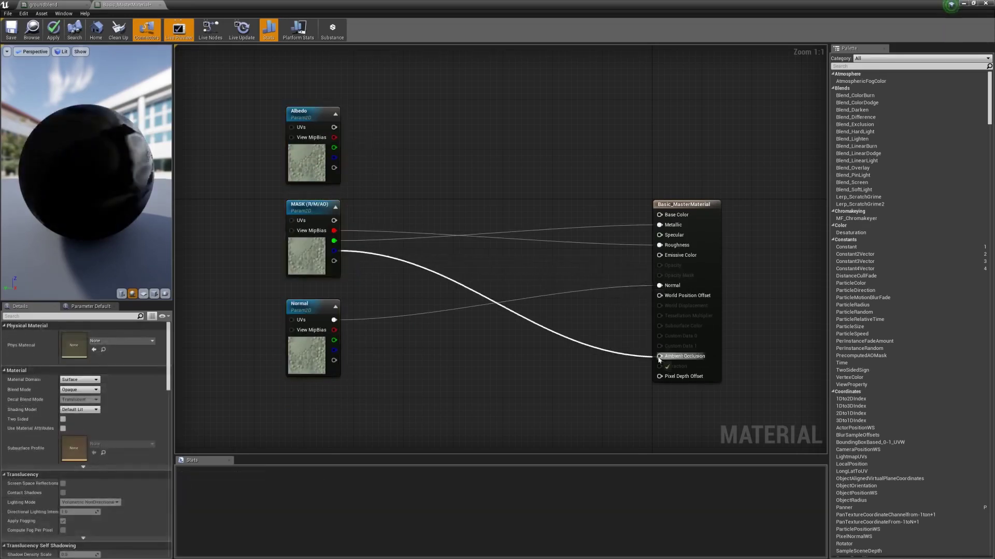
Wire the Albedo colour into Base Color and add a vector parameter node.
{"action": "left_click_drag", "start_coordinate": [334, 126], "coordinate": [660, 214]}
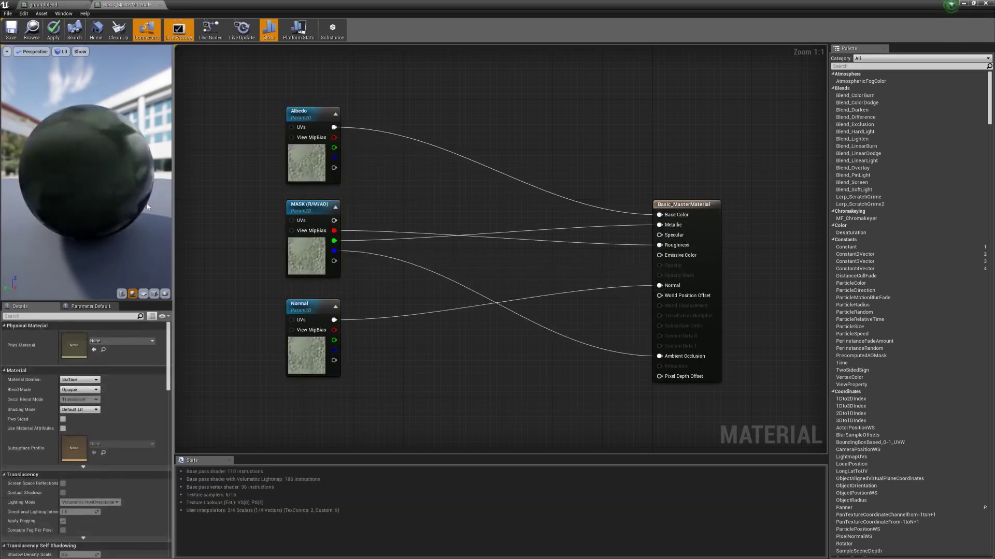
{"action": "left_click_drag", "start_coordinate": [148, 207], "coordinate": [47, 195]}
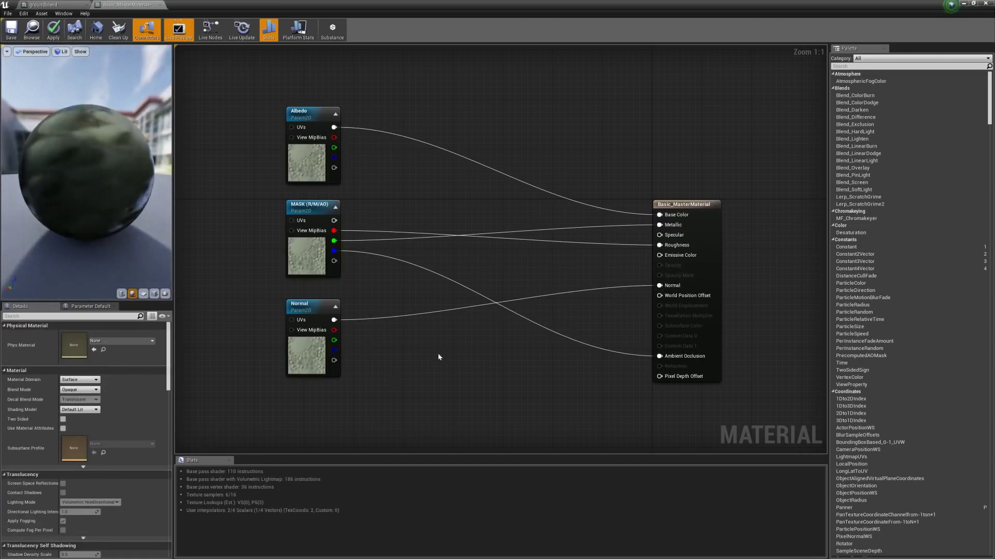
{"action": "right_click_drag", "start_coordinate": [439, 357], "coordinate": [469, 393]}
{"action": "left_click", "coordinate": [337, 144]}
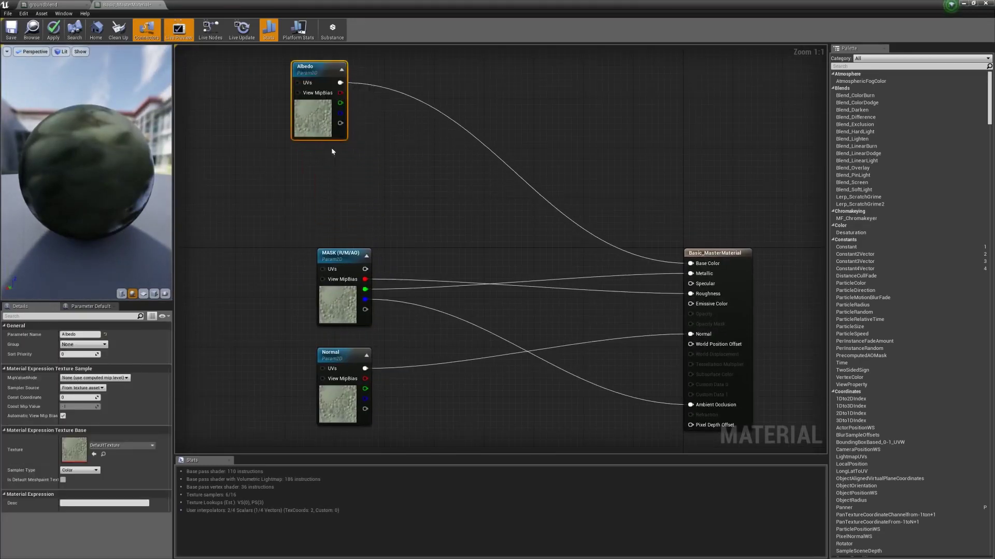
{"action": "right_click_drag", "start_coordinate": [332, 151], "coordinate": [341, 191]}
{"action": "left_click", "coordinate": [298, 182]}
{"action": "key", "text": "v"}
{"action": "left_click", "coordinate": [299, 202]}
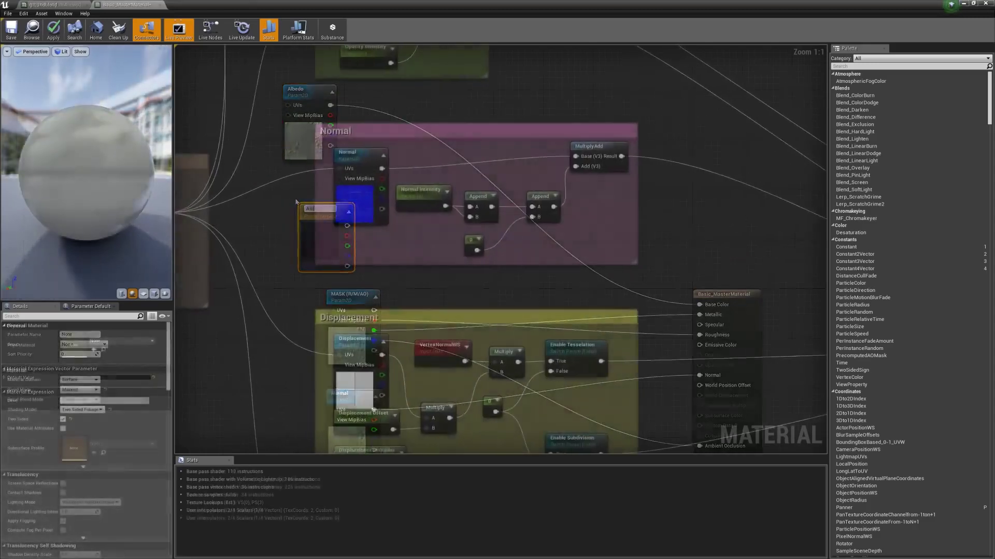
{"action": "scroll", "coordinate": [467, 286], "scroll_direction": "down", "scroll_amount": 5}
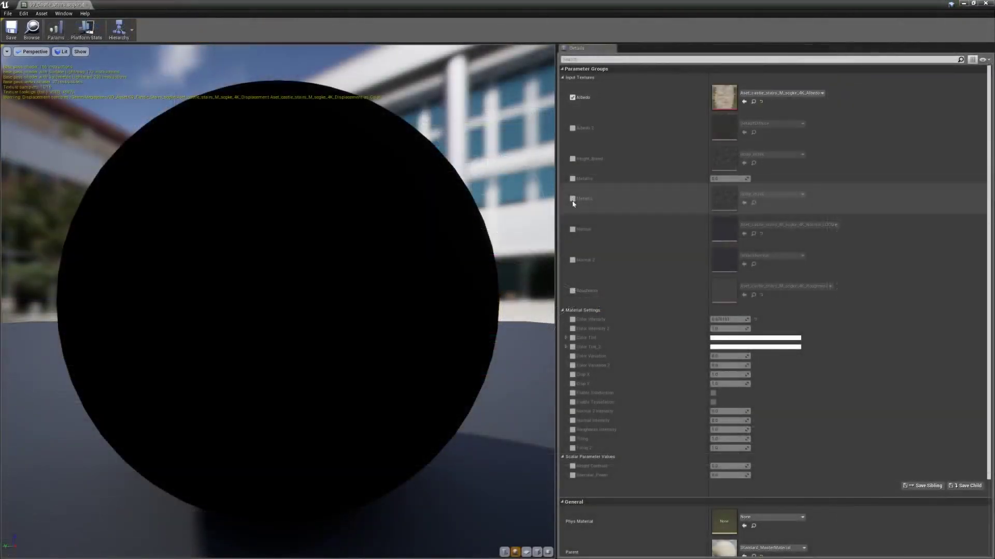
Tick the Normal and Roughness texture slots, open the Color Tint picker, and enable Emissive.
{"action": "left_click", "coordinate": [573, 229]}
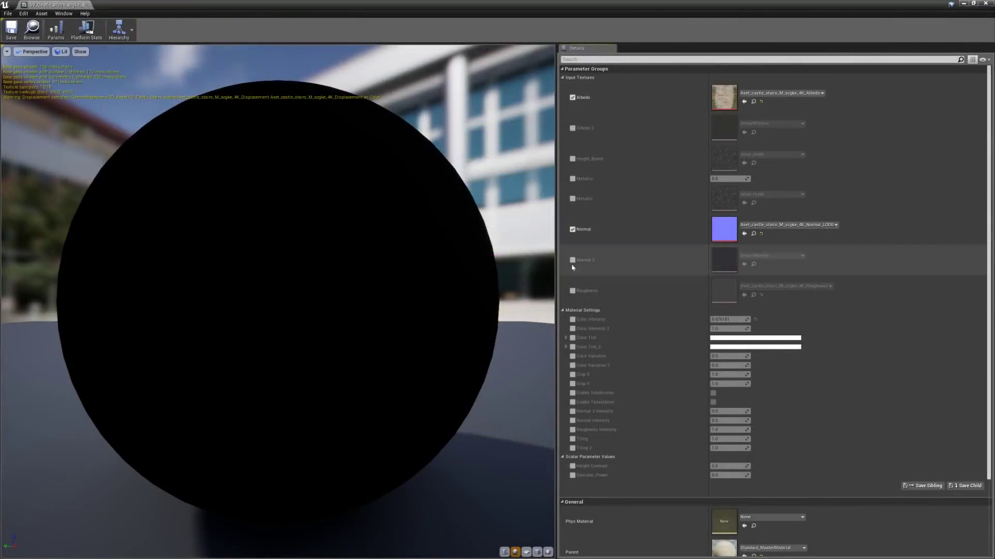
{"action": "left_click", "coordinate": [573, 291]}
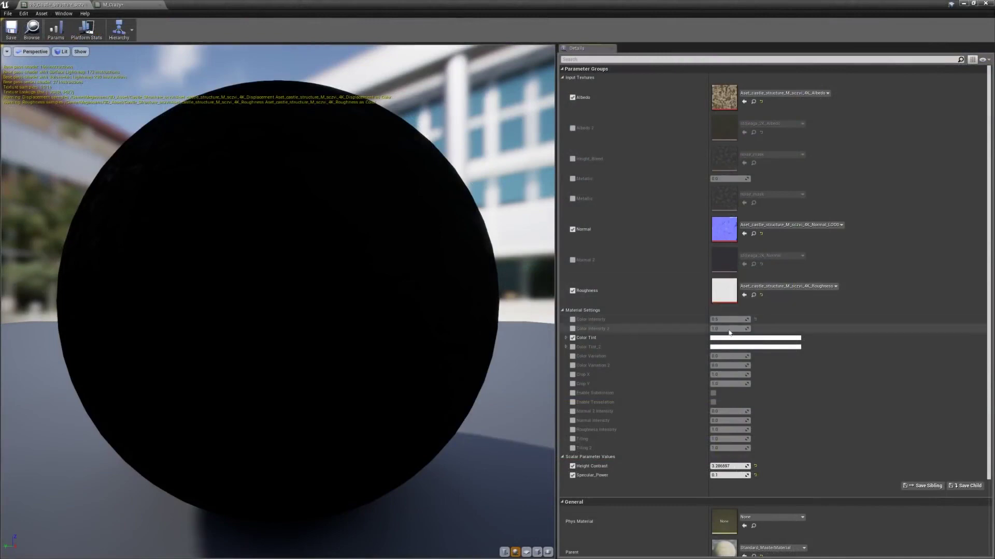
{"action": "left_click", "coordinate": [729, 340]}
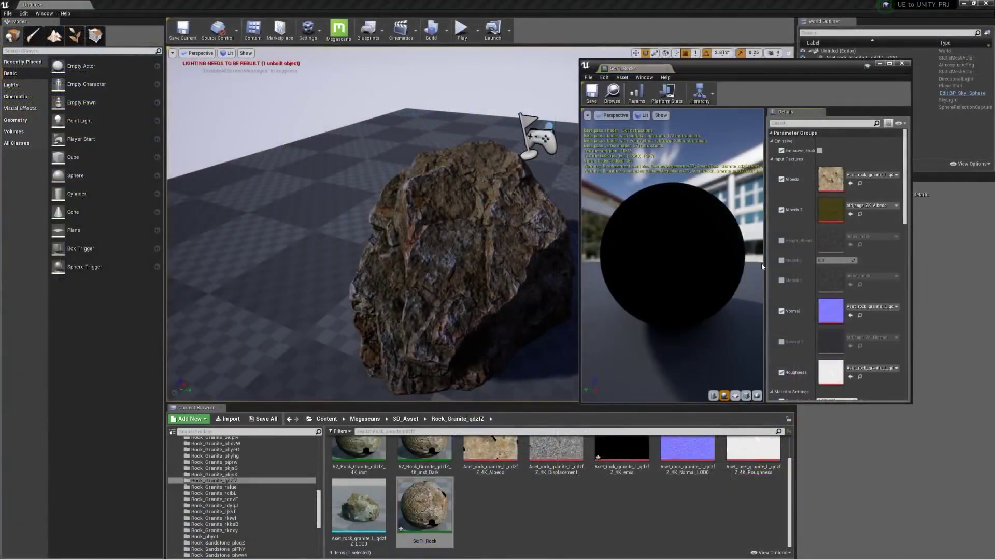
{"action": "left_click", "coordinate": [819, 150]}
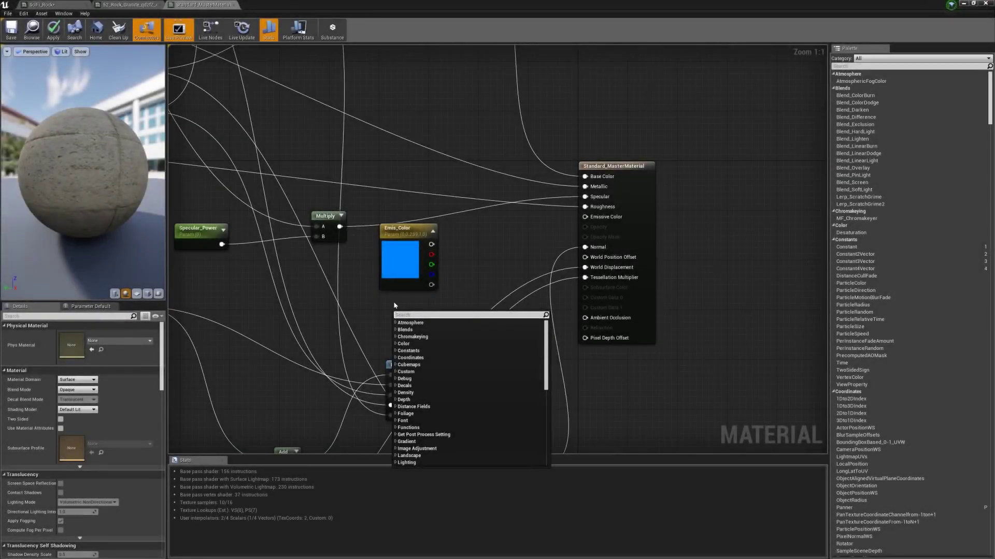
Add a constant, convert it to the Emis_Intensity parameter, and add a Multiply node.
{"action": "key", "text": "Escape"}
{"action": "left_click", "coordinate": [393, 315]}
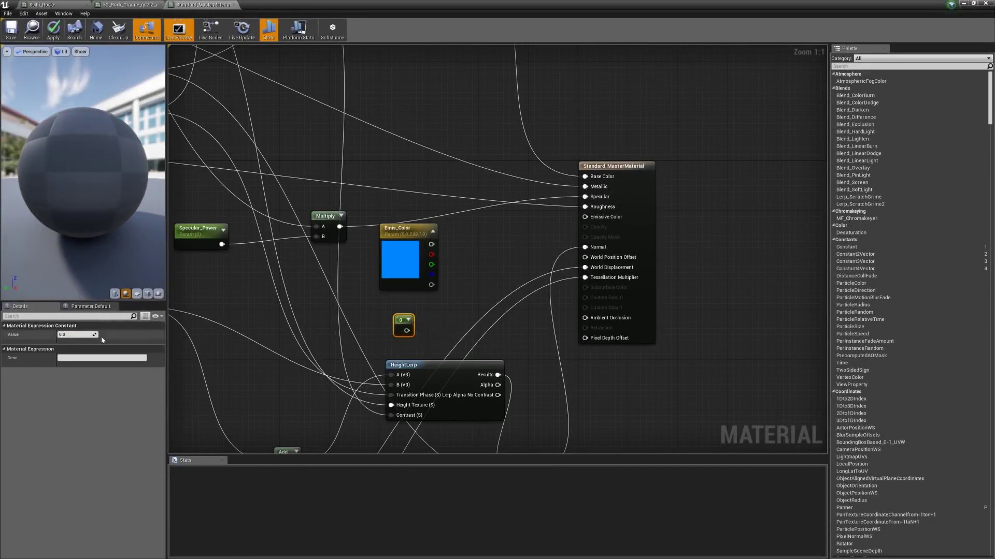
{"action": "right_click", "coordinate": [403, 325]}
{"action": "left_click", "coordinate": [436, 336]}
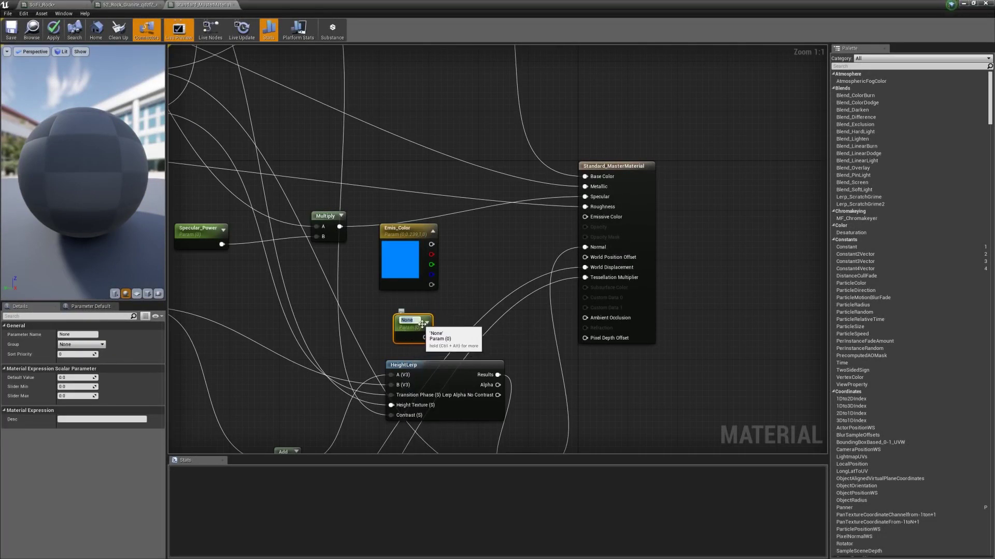
{"action": "type", "text": "Emis_Intensity"}
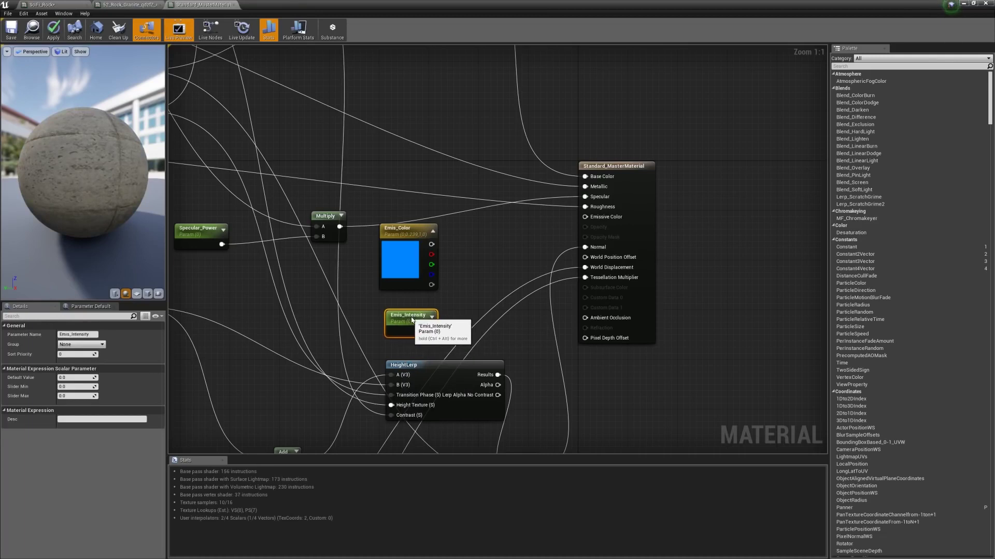
{"action": "left_click", "coordinate": [495, 266]}
{"action": "key", "text": "m"}
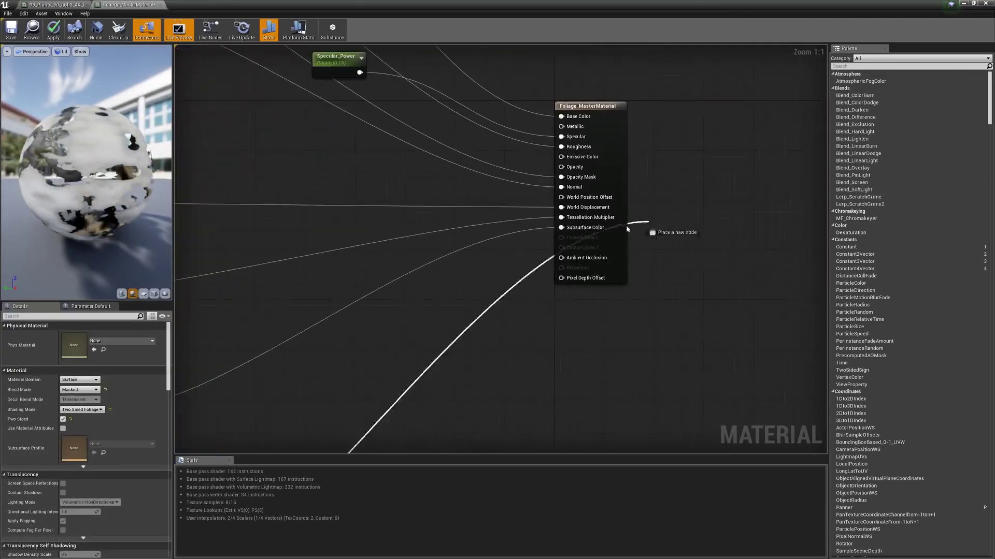
Wire the foliage material output and tick Wind Enabled in the plant instance.
{"action": "left_click", "coordinate": [567, 201]}
{"action": "right_click_drag", "start_coordinate": [591, 272], "coordinate": [720, 134]}
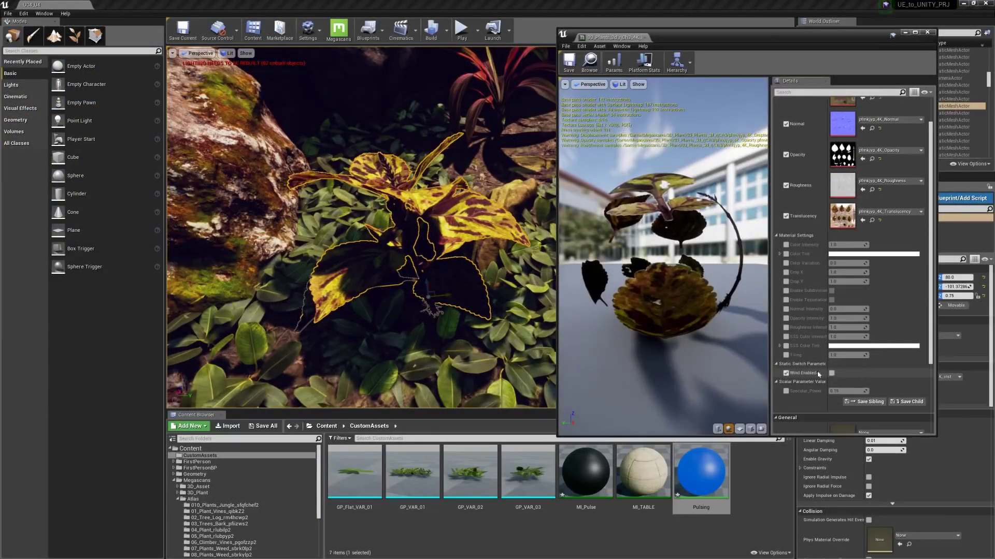
{"action": "left_click", "coordinate": [832, 374]}
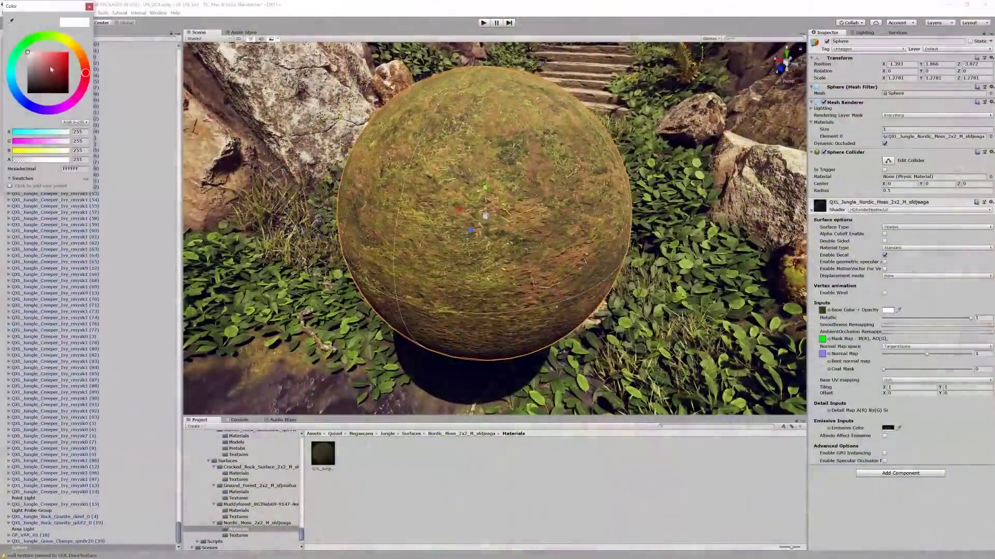
Pick green as the sphere's Base Color.
{"action": "left_click_drag", "start_coordinate": [36, 39], "coordinate": [46, 62]}
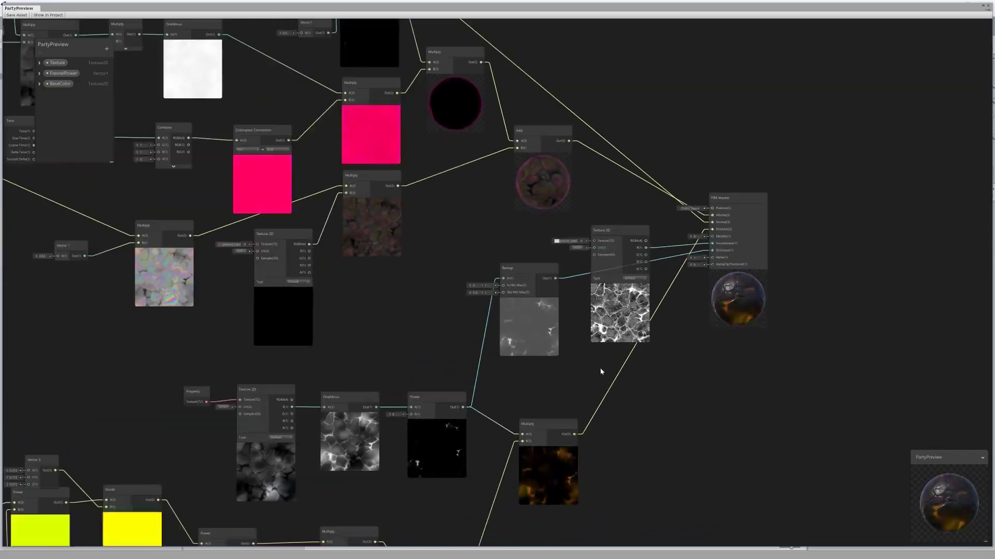
{"action": "scroll", "coordinate": [577, 341], "scroll_direction": "down", "scroll_amount": 3}
{"action": "scroll", "coordinate": [575, 350], "scroll_direction": "down", "scroll_amount": 2}
Add a Vector 1 smoothness multiplier node, then raise Smoothness Adjustment on the brick cube.
{"action": "mouse_move", "coordinate": [573, 354]}
{"action": "middle_mouse_down"}
{"action": "mouse_move", "coordinate": [610, 295]}
{"action": "mouse_move", "coordinate": [636, 287]}
{"action": "middle_mouse_up"}
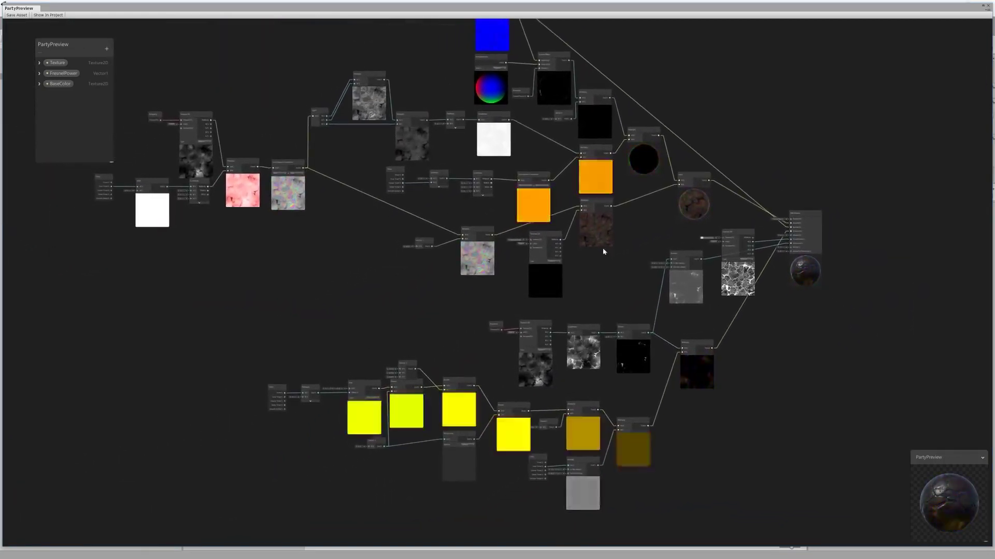
{"action": "scroll", "coordinate": [603, 250], "scroll_direction": "up", "scroll_amount": 4}
{"action": "scroll", "coordinate": [545, 233], "scroll_direction": "up", "scroll_amount": 3}
{"action": "middle_click_drag", "start_coordinate": [474, 233], "coordinate": [477, 288]}
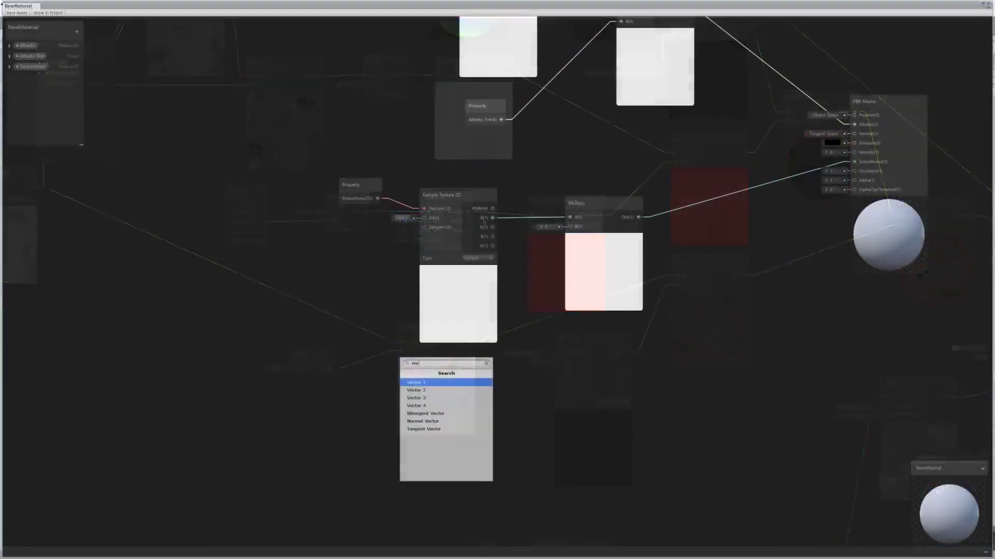
{"action": "key", "text": "Return"}
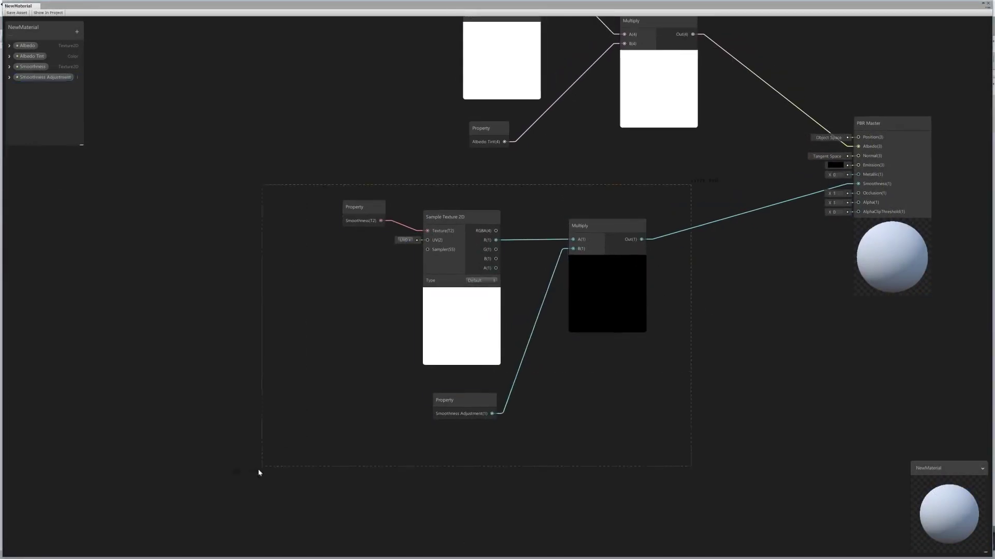
{"action": "left_click_drag", "start_coordinate": [596, 255], "coordinate": [606, 373]}
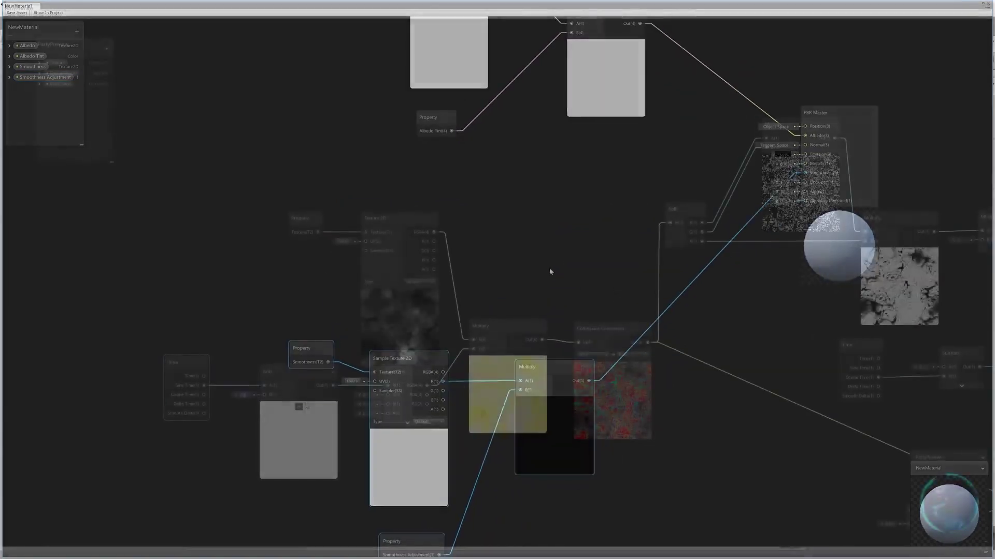
{"action": "mouse_move", "coordinate": [591, 481]}
{"action": "middle_mouse_down"}
{"action": "mouse_move", "coordinate": [451, 478]}
{"action": "mouse_move", "coordinate": [610, 287]}
{"action": "mouse_move", "coordinate": [553, 388]}
{"action": "middle_mouse_up"}
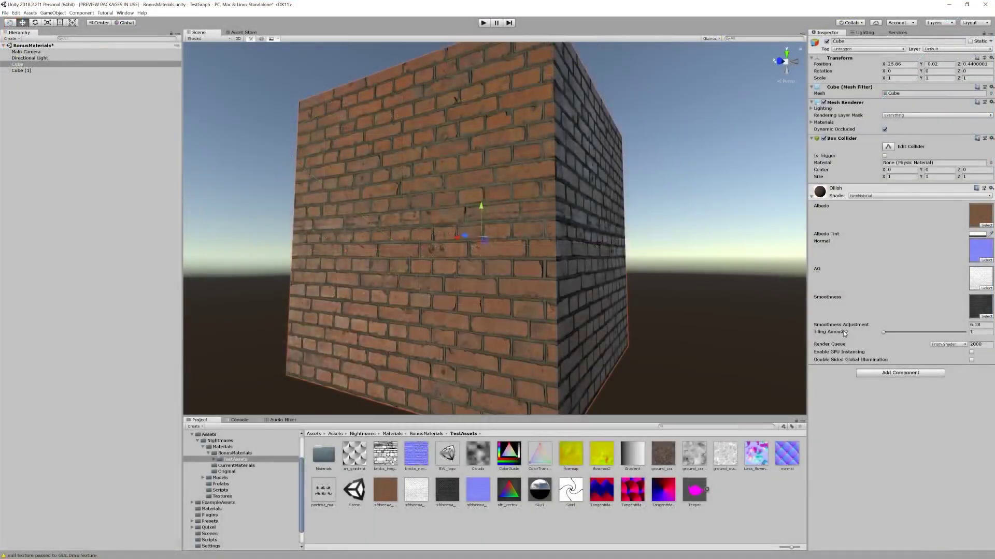
{"action": "left_click_drag", "start_coordinate": [851, 332], "coordinate": [839, 333]}
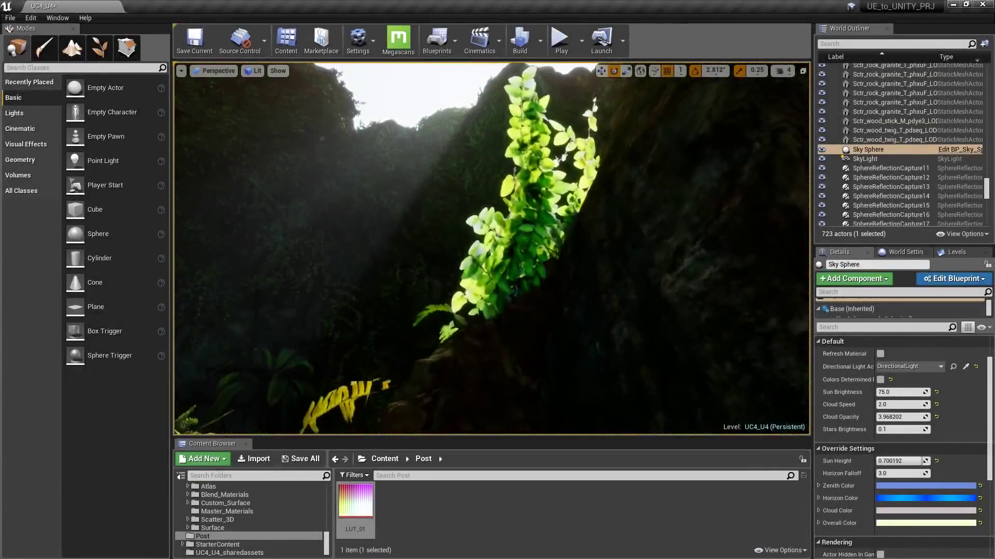
Rotate the ivy, move it up the rock wall, and lower its material's SSS Color value.
{"action": "left_click", "coordinate": [517, 244]}
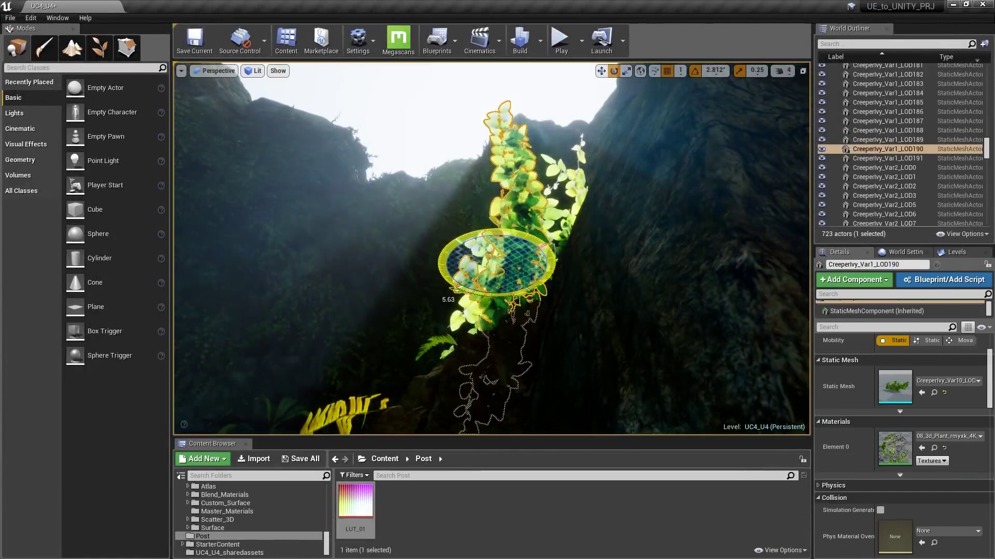
{"action": "left_click_drag", "start_coordinate": [493, 260], "coordinate": [509, 306]}
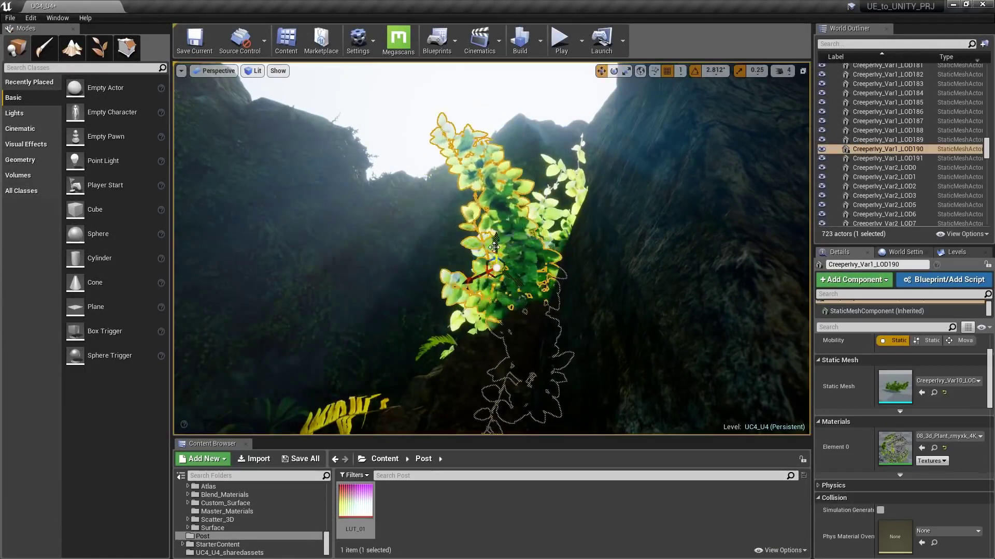
{"action": "left_click_drag", "start_coordinate": [506, 221], "coordinate": [516, 156]}
{"action": "mouse_move", "coordinate": [523, 122]}
{"action": "left_mouse_down"}
{"action": "mouse_move", "coordinate": [533, 99]}
{"action": "mouse_move", "coordinate": [503, 178]}
{"action": "left_mouse_up"}
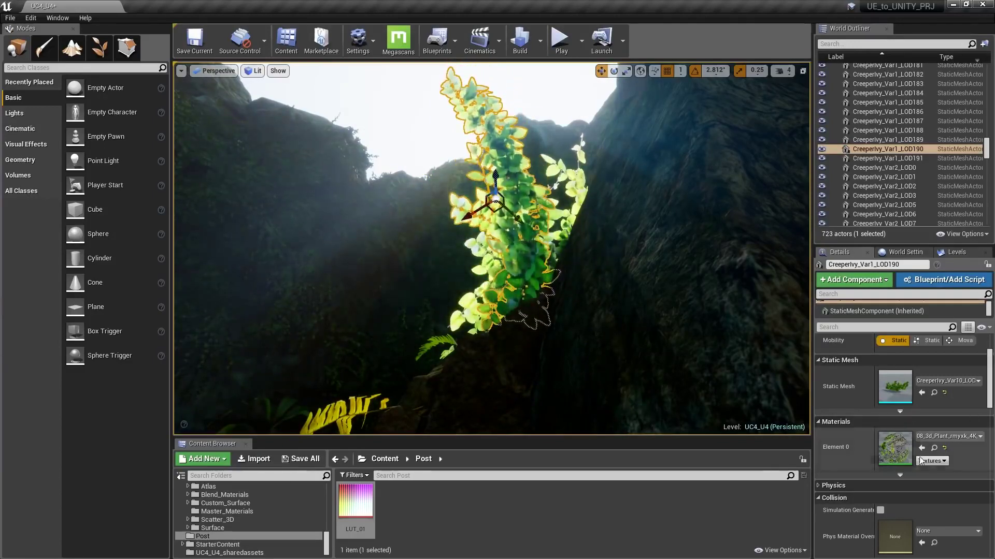
{"action": "double_click", "coordinate": [895, 447]}
{"action": "left_click_drag", "start_coordinate": [835, 332], "coordinate": [828, 332]}
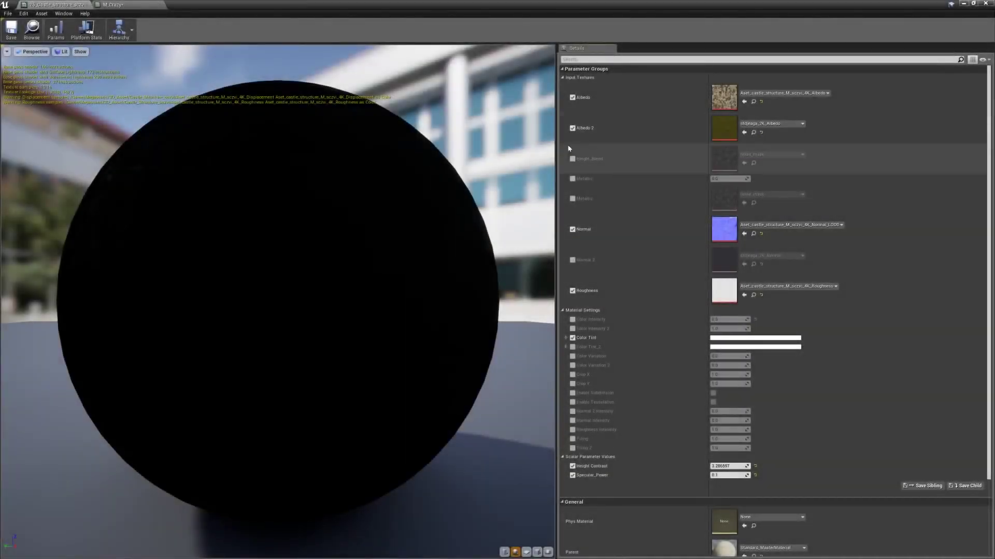
Enable Albedo 2 and Normal 2 on the rock material, then move closer around the painted rock.
{"action": "left_click", "coordinate": [572, 261]}
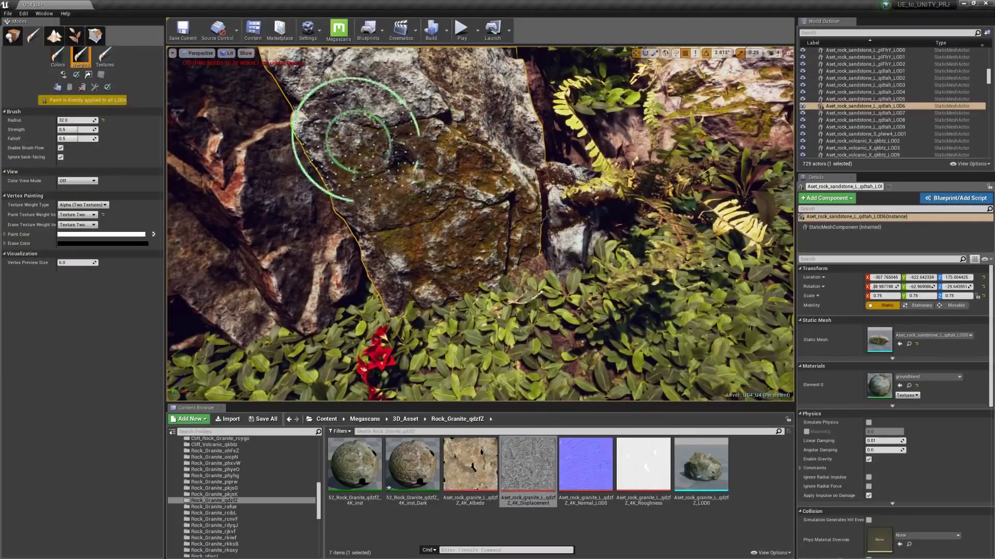
{"action": "right_click_drag", "start_coordinate": [403, 96], "coordinate": [462, 148]}
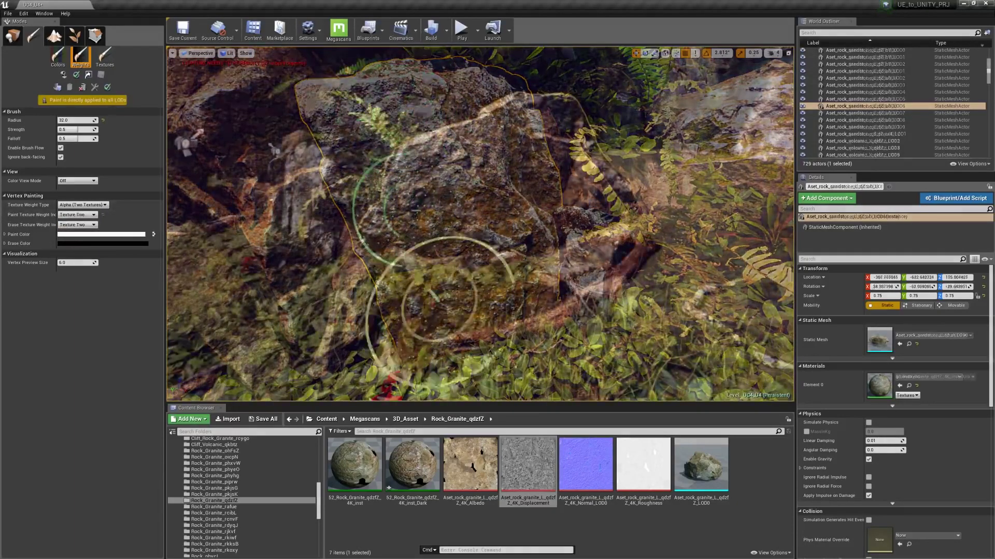
{"action": "right_click_drag", "start_coordinate": [439, 225], "coordinate": [506, 72]}
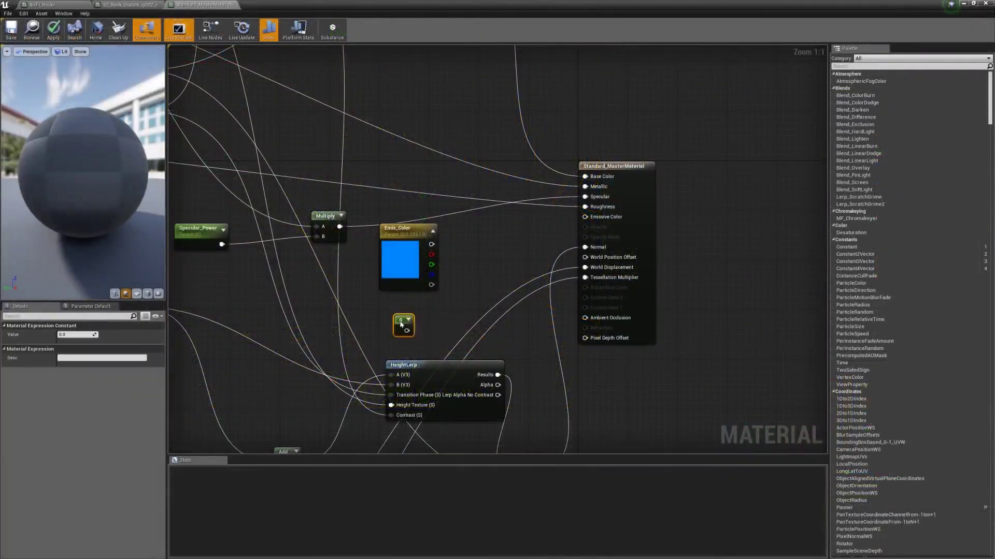
Convert the emissive colour constant to a parameter, then select the Time node in the graph.
{"action": "right_click", "coordinate": [403, 325]}
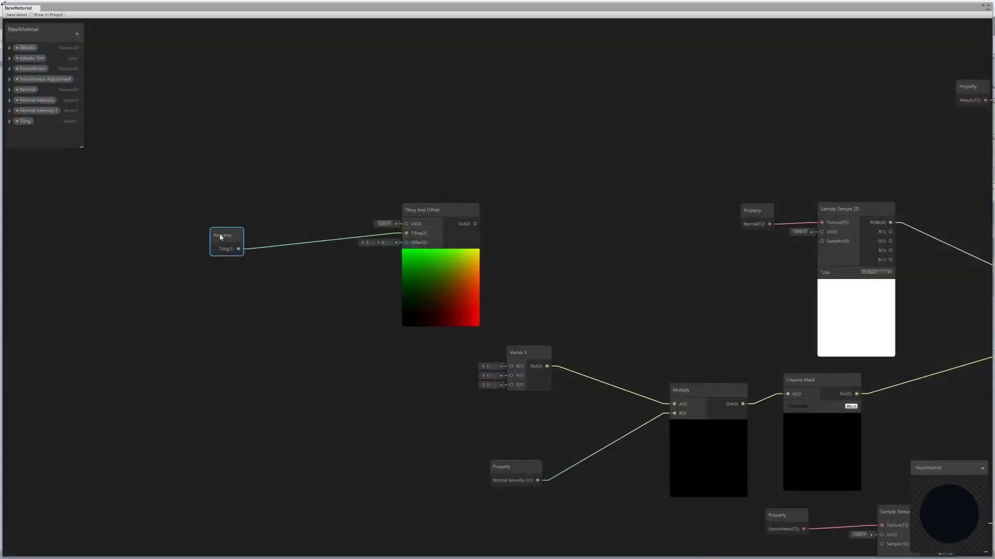
{"action": "scroll", "coordinate": [240, 224], "scroll_direction": "down", "scroll_amount": 3}
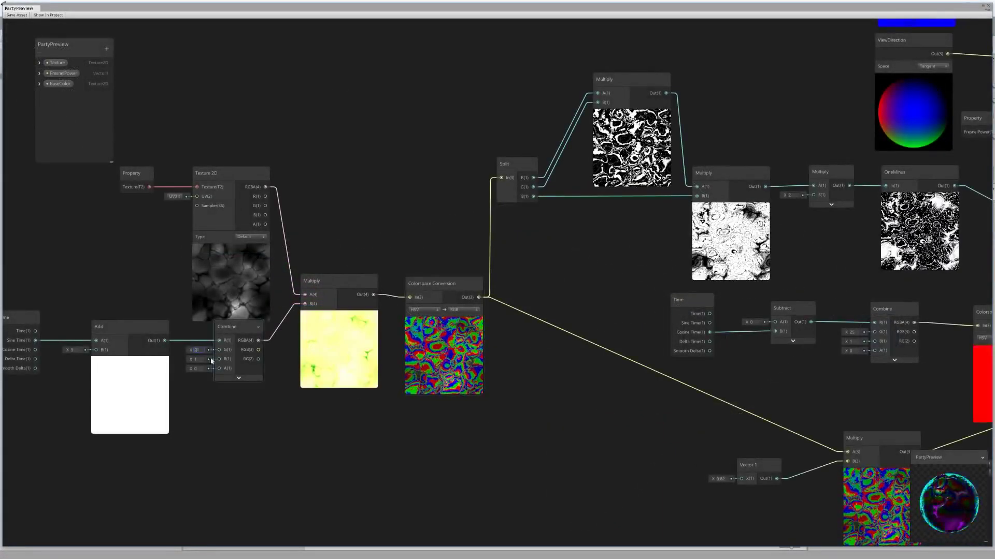
{"action": "middle_click_drag", "start_coordinate": [134, 245], "coordinate": [303, 291]}
{"action": "left_click", "coordinate": [186, 365]}
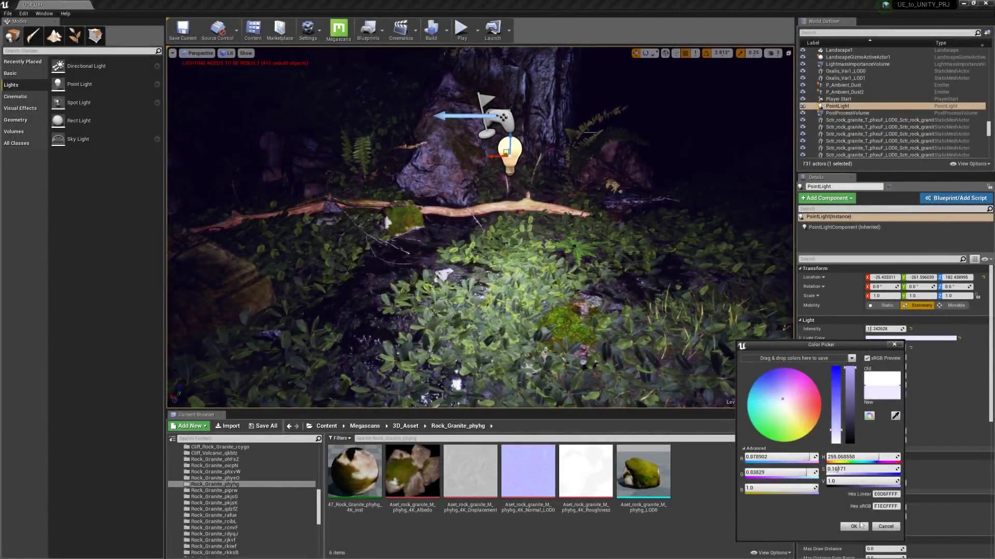
Confirm the point light's new colour, move it over the forest floor, and rotate the sun.
{"action": "left_click", "coordinate": [853, 526]}
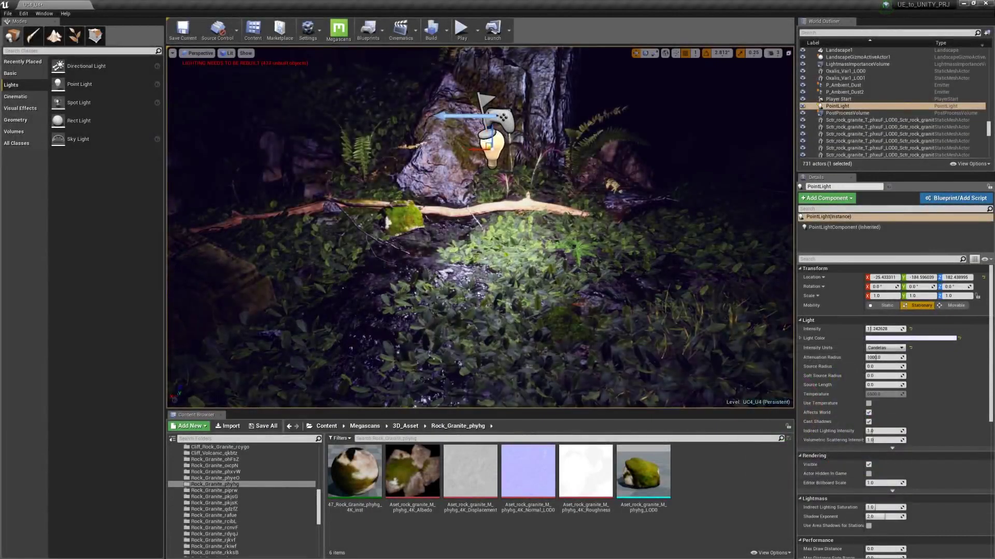
{"action": "left_click_drag", "start_coordinate": [490, 144], "coordinate": [511, 155]}
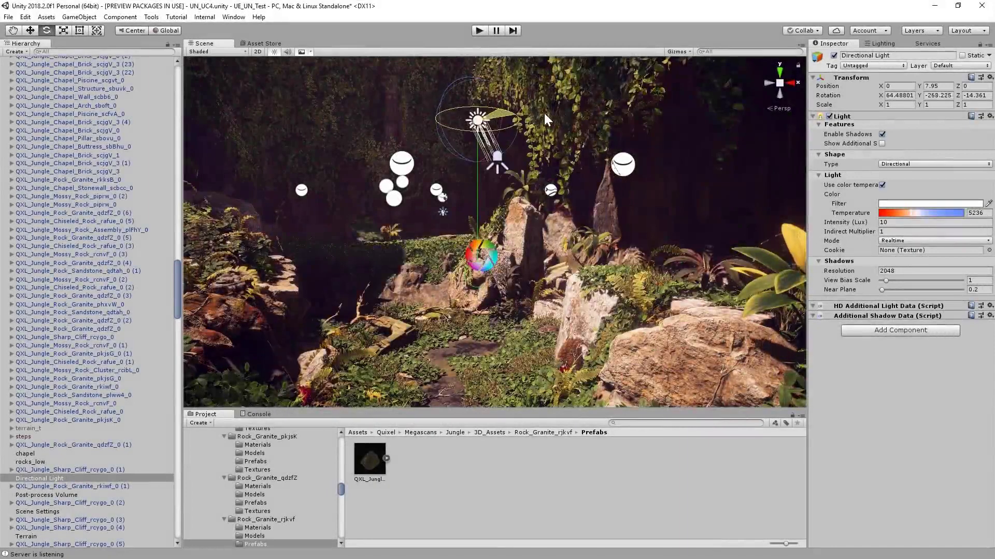
{"action": "left_click_drag", "start_coordinate": [605, 114], "coordinate": [532, 146]}
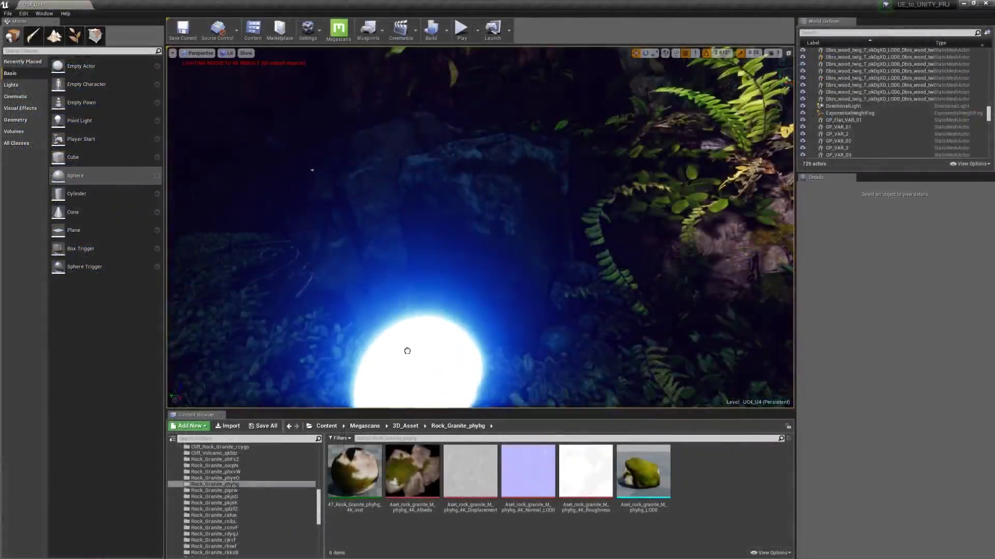
Set Unity's environment lighting source to Gradient with a saturated teal sky colour.
{"action": "left_click", "coordinate": [406, 351]}
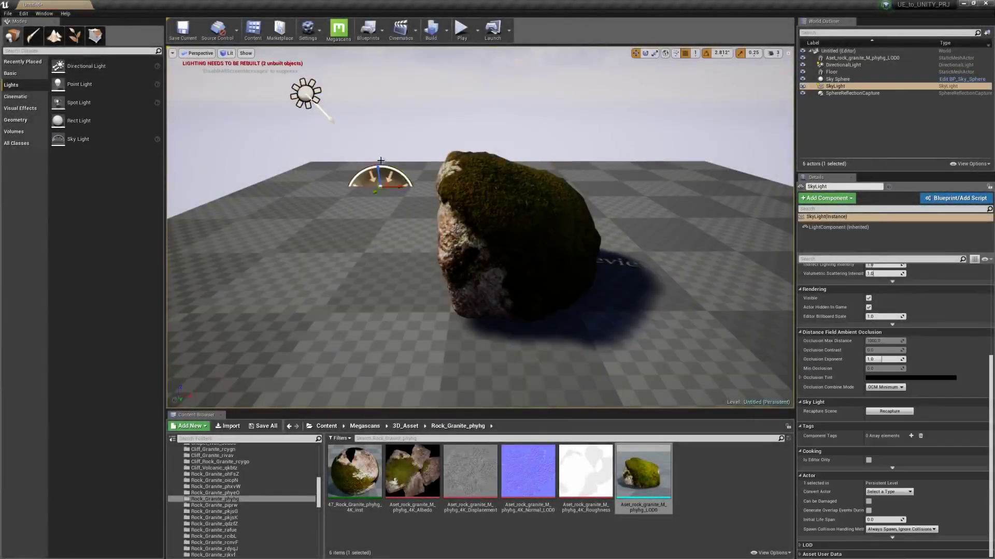
{"action": "scroll", "coordinate": [894, 312], "scroll_direction": "up", "scroll_amount": 5}
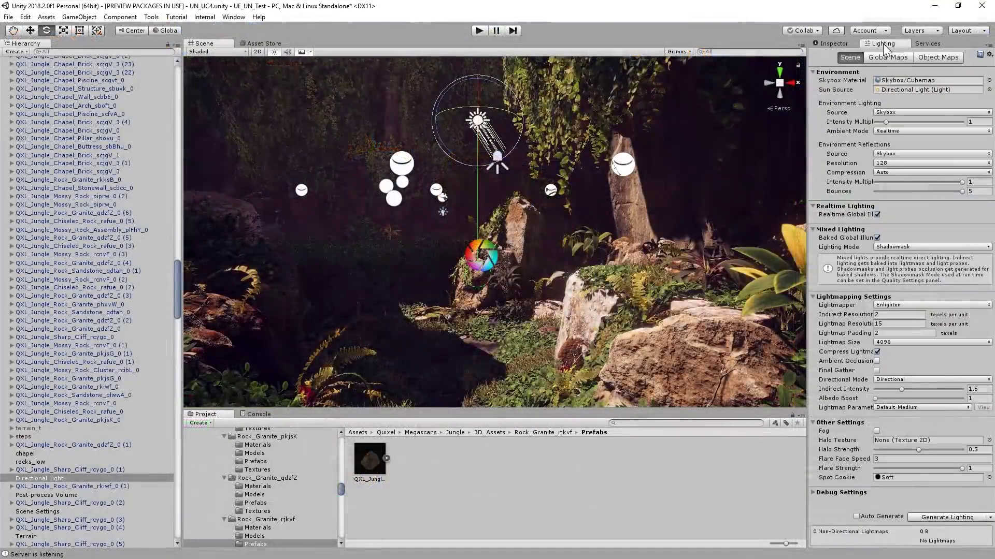
{"action": "left_click", "coordinate": [902, 134]}
{"action": "left_click", "coordinate": [925, 121]}
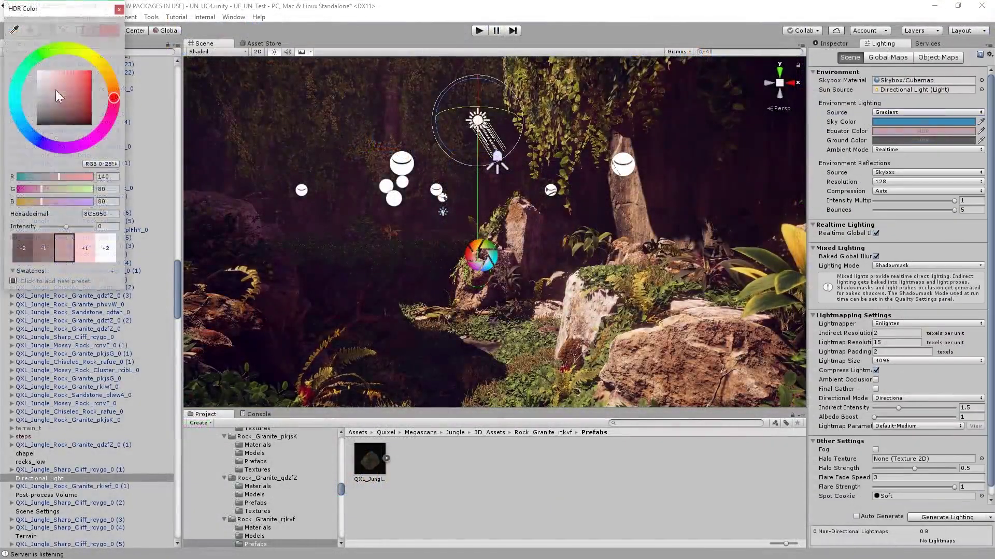
{"action": "left_click_drag", "start_coordinate": [55, 98], "coordinate": [71, 91]}
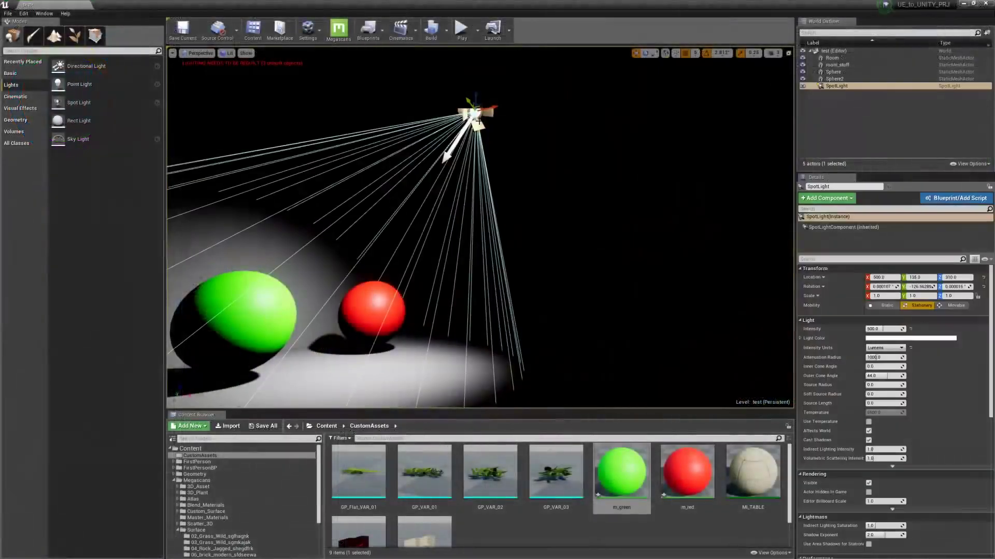
Make the SpotLight's mobility Static and run Build Lighting Only.
{"action": "left_click", "coordinate": [879, 306]}
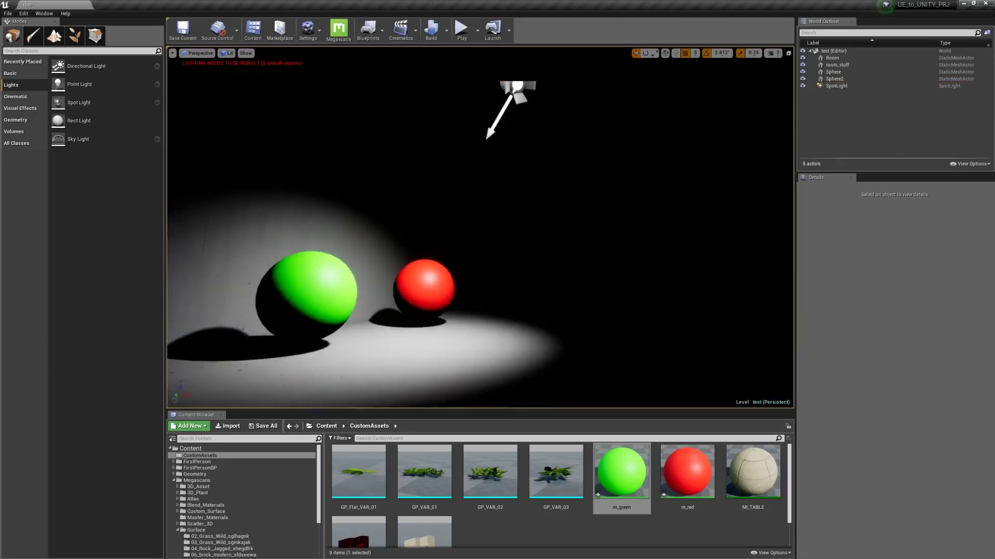
{"action": "left_click", "coordinate": [443, 29]}
{"action": "left_click", "coordinate": [466, 67]}
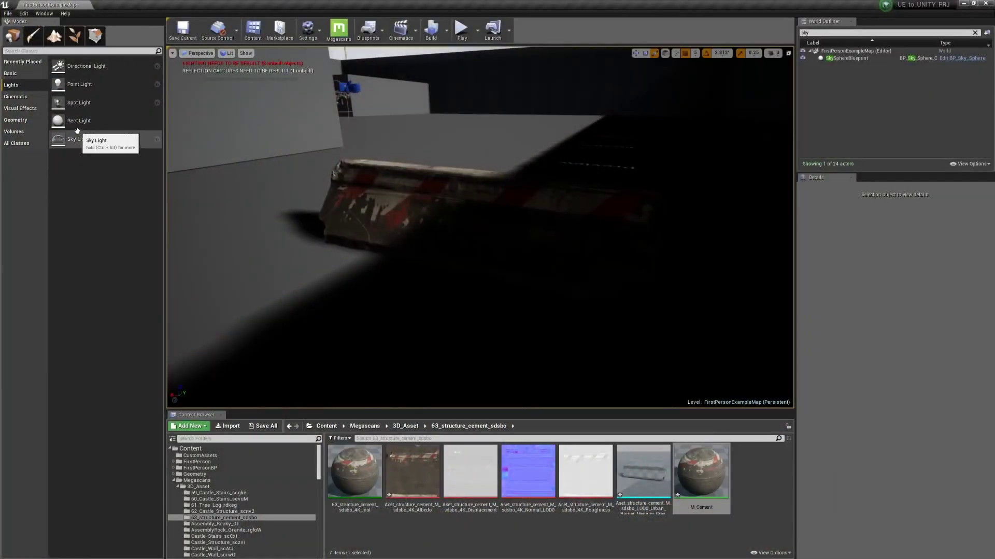
Add a Sky Light to the barrier scene and give it a bluish light colour.
{"action": "left_click_drag", "start_coordinate": [77, 138], "coordinate": [234, 214]}
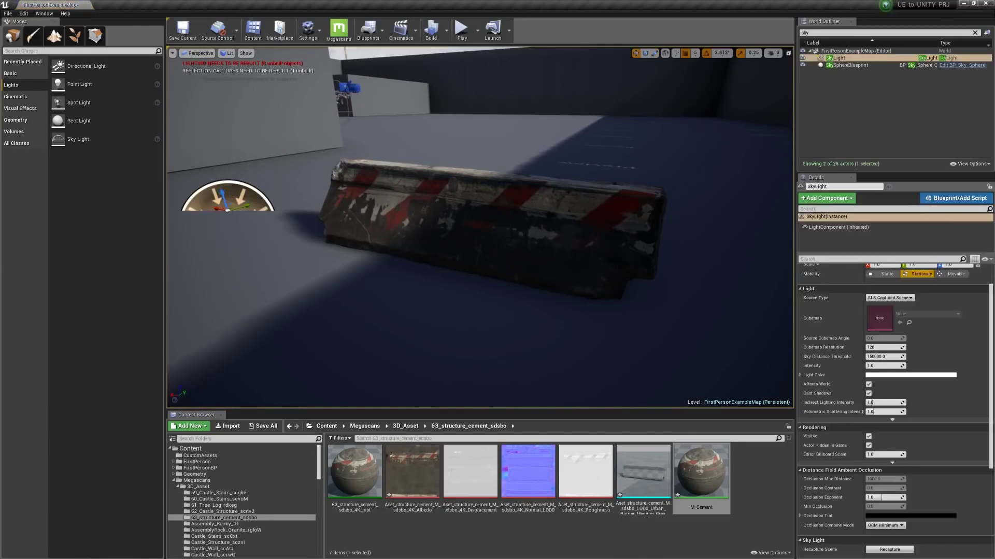
{"action": "scroll", "coordinate": [863, 388], "scroll_direction": "down", "scroll_amount": 2}
{"action": "scroll", "coordinate": [929, 435], "scroll_direction": "up", "scroll_amount": 3}
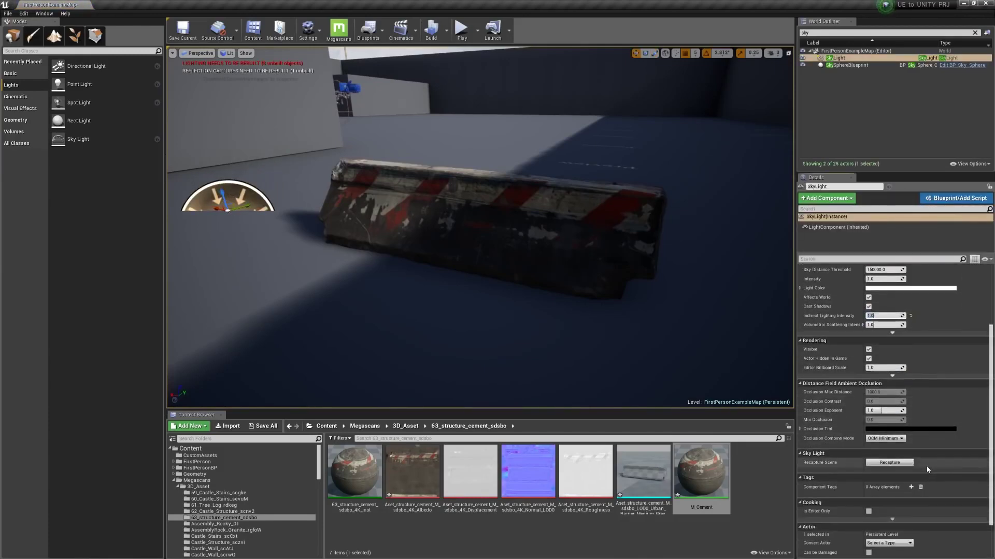
{"action": "left_click", "coordinate": [910, 365]}
{"action": "left_click", "coordinate": [753, 405]}
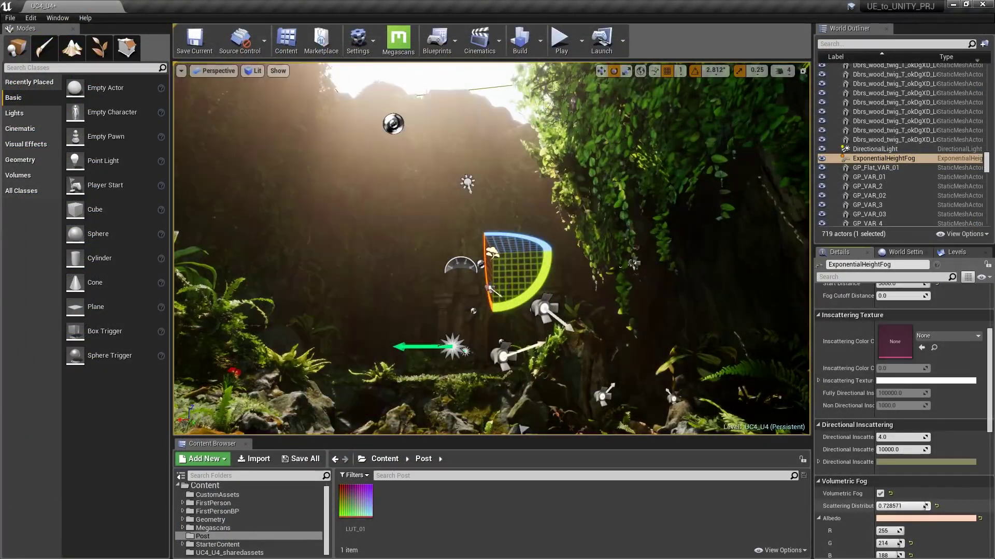
Adjust the height fog's Scattering Distribution and give its Albedo a pale green colour.
{"action": "left_click_drag", "start_coordinate": [913, 505], "coordinate": [886, 506]}
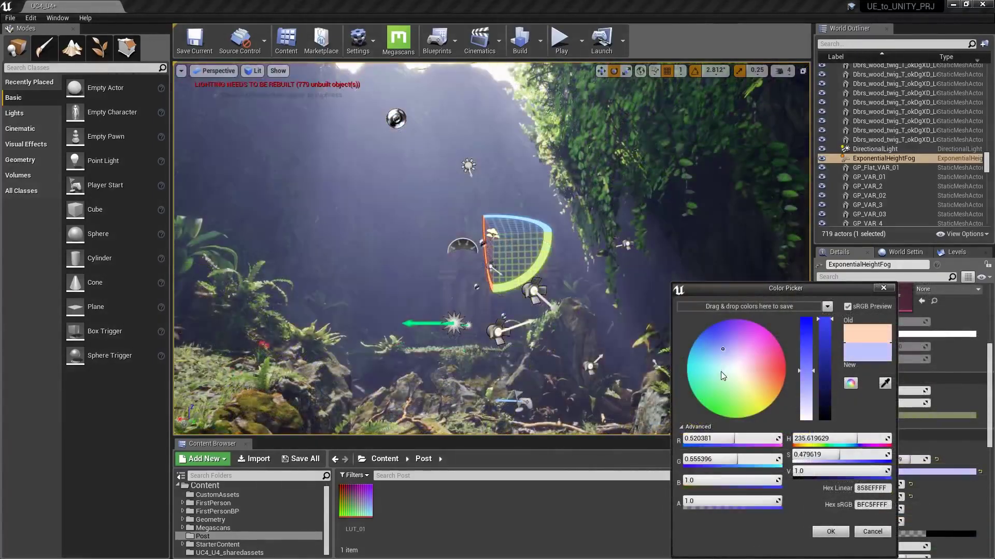
{"action": "left_click_drag", "start_coordinate": [722, 349], "coordinate": [718, 378]}
{"action": "left_click", "coordinate": [833, 531]}
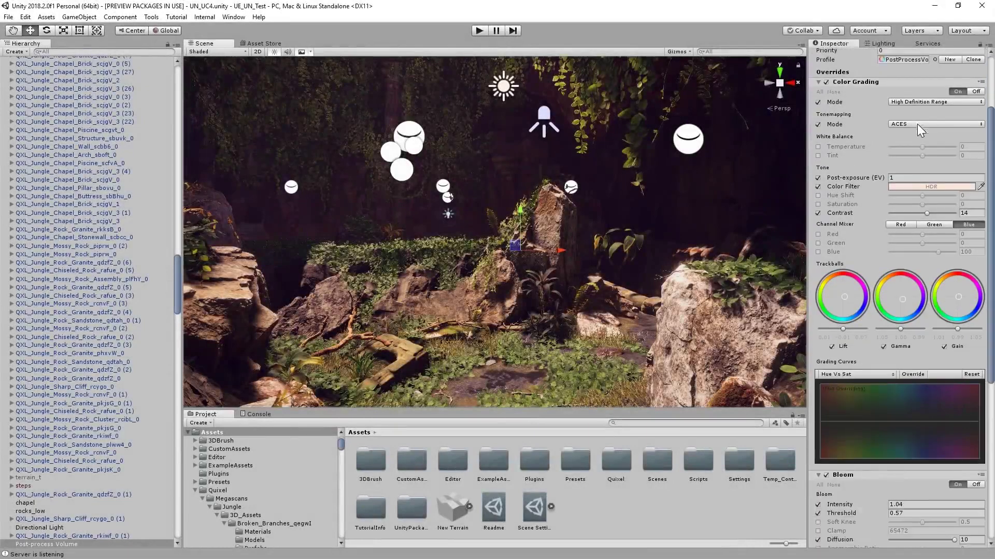
{"action": "scroll", "coordinate": [917, 124], "scroll_direction": "down", "scroll_amount": 5}
{"action": "scroll", "coordinate": [904, 197], "scroll_direction": "down", "scroll_amount": 3}
{"action": "scroll", "coordinate": [854, 336], "scroll_direction": "down", "scroll_amount": 3}
{"action": "scroll", "coordinate": [851, 332], "scroll_direction": "down", "scroll_amount": 2}
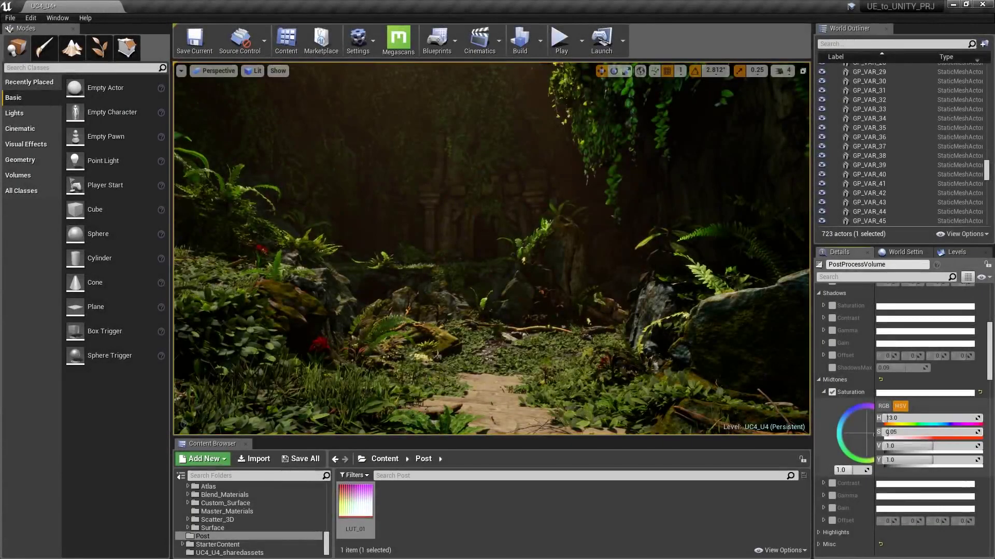
Reset the PostProcessVolume's Color Grading Midtones Saturation to its default value.
{"action": "left_click", "coordinate": [979, 393]}
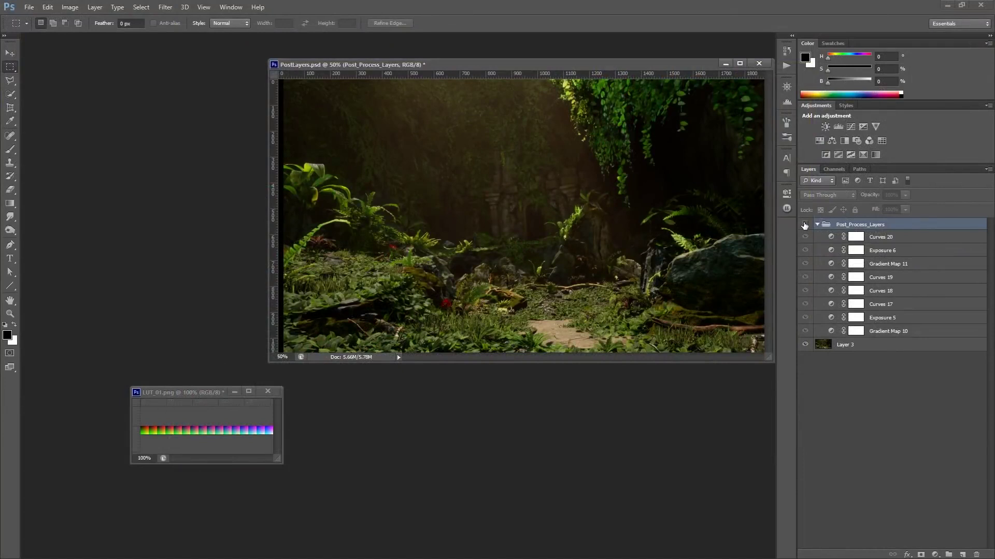
Enable Post_Process_Layers, copy the group onto LUT_01.png, and flatten the image.
{"action": "left_click", "coordinate": [805, 225]}
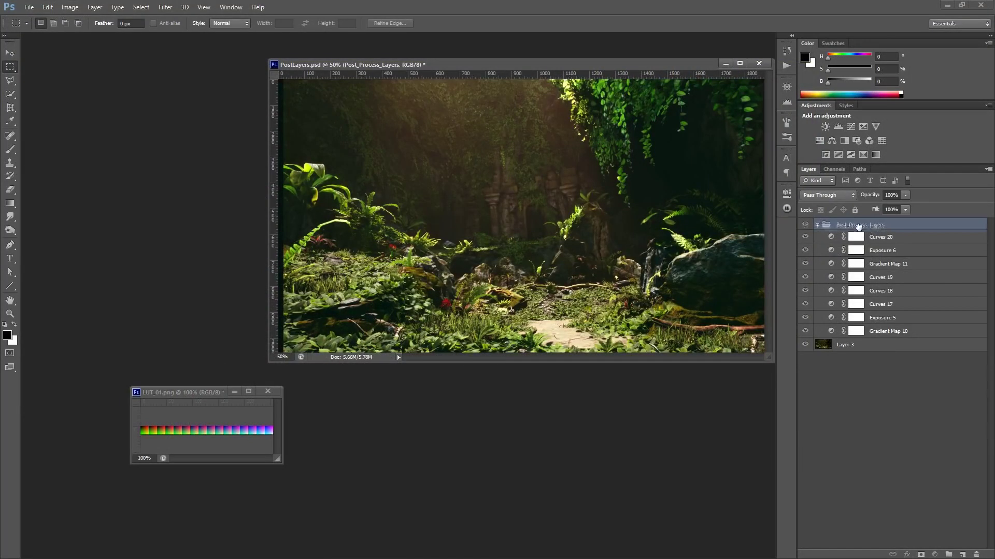
{"action": "left_click_drag", "start_coordinate": [250, 424], "coordinate": [250, 424]}
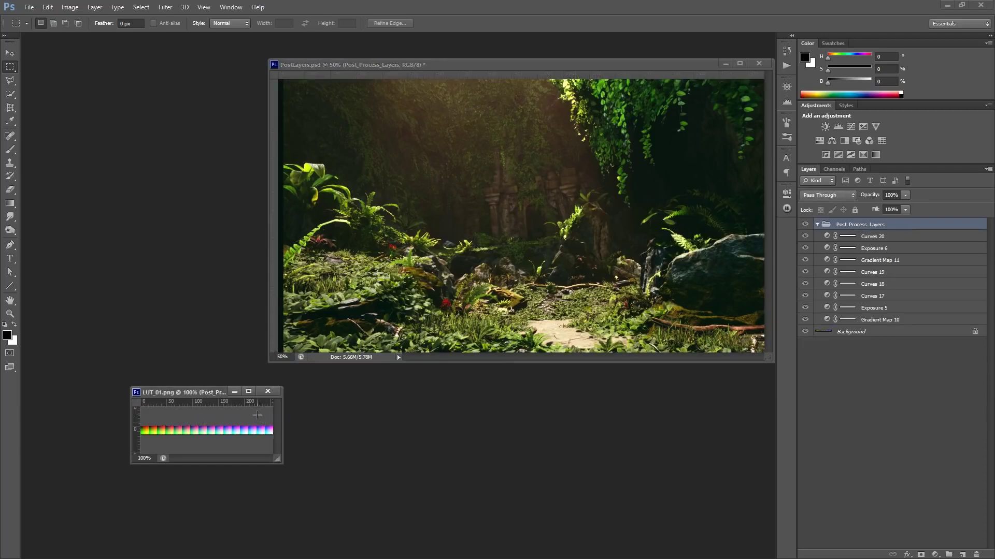
{"action": "left_click", "coordinate": [94, 7]}
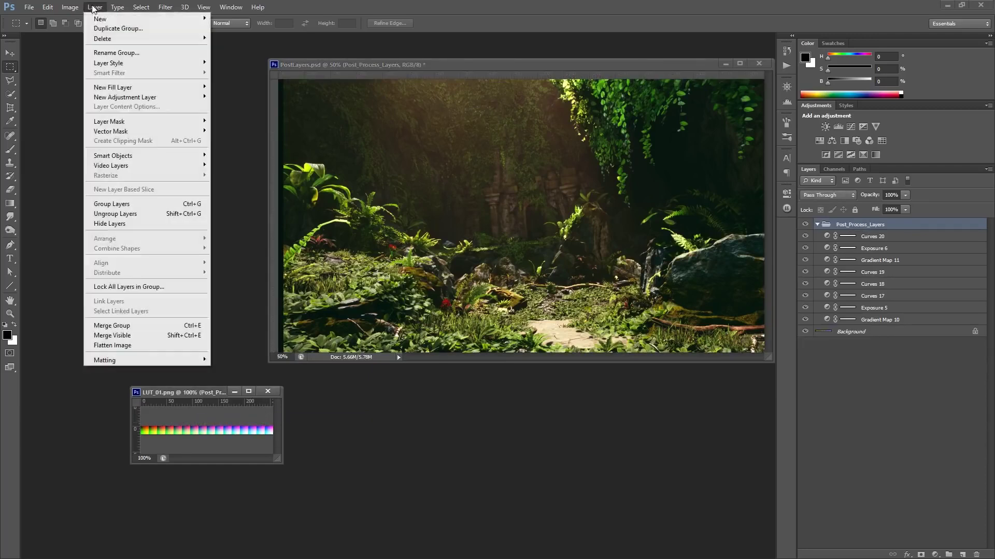
{"action": "left_click", "coordinate": [112, 345]}
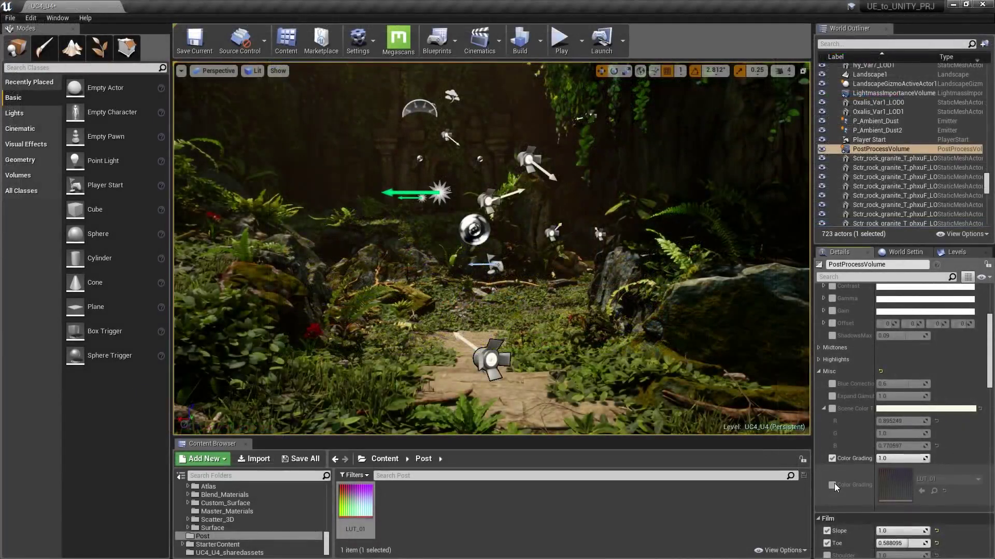
Enable Color Grading LUT in UE4, then set Unity's Color Grading to External with Lookup Texture enabled.
{"action": "left_click", "coordinate": [834, 484]}
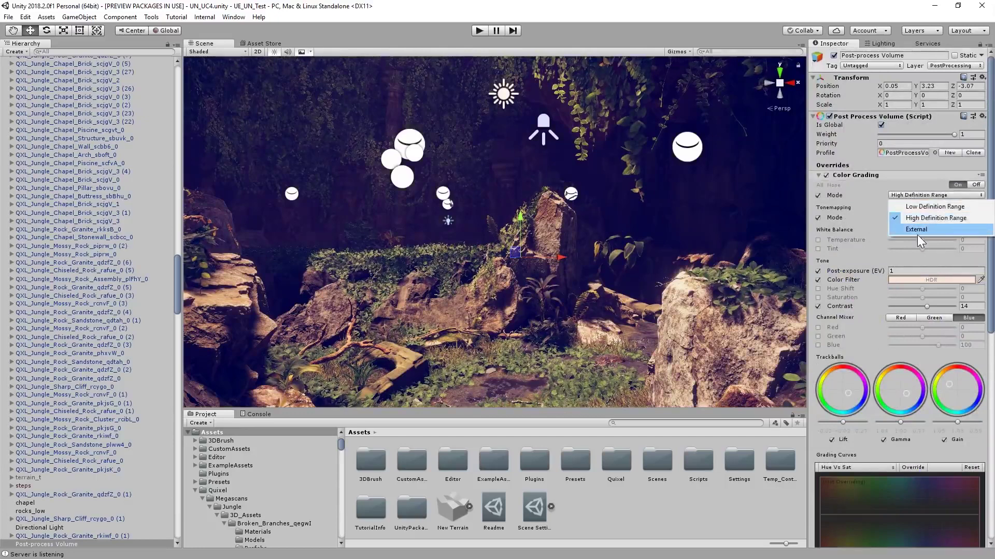
{"action": "left_click", "coordinate": [917, 230]}
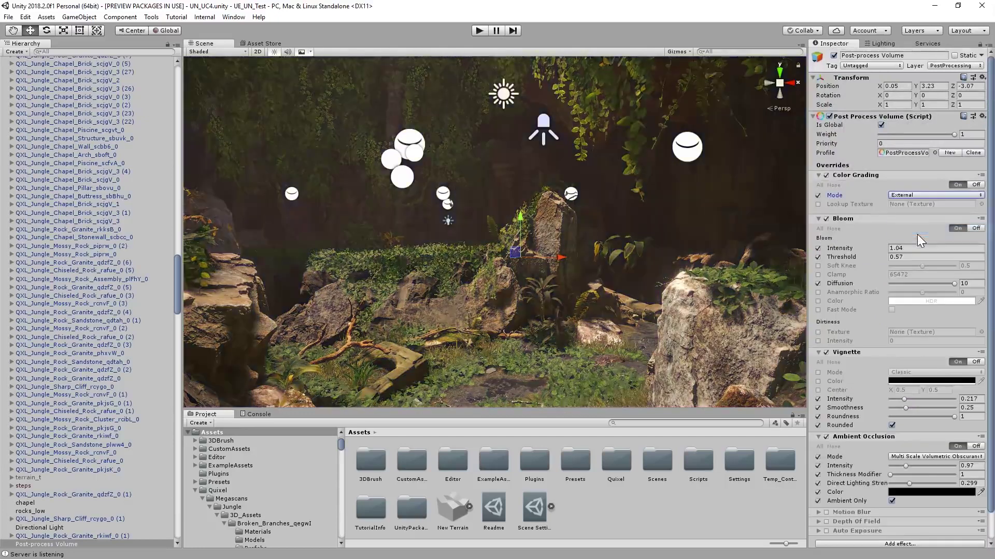
{"action": "left_click", "coordinate": [817, 205]}
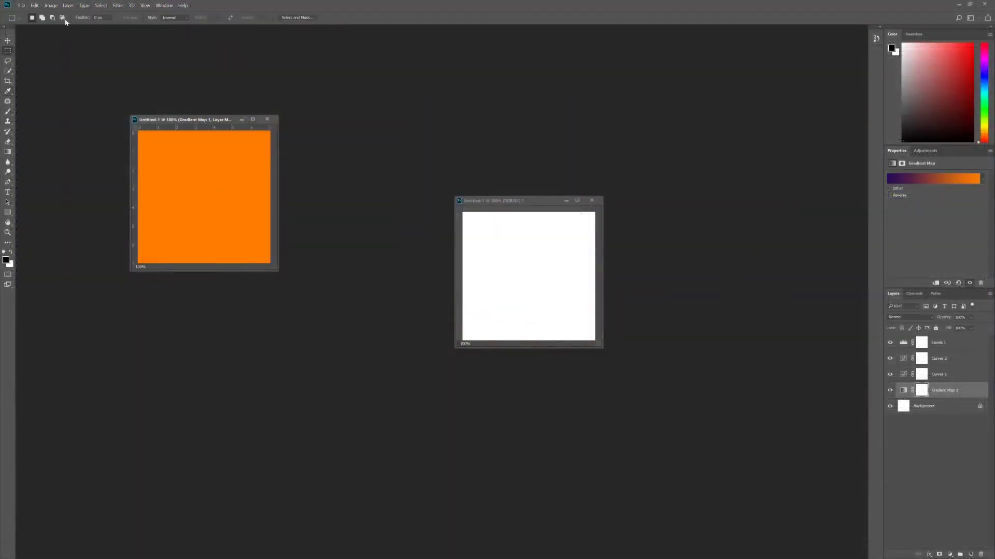
Open Export Color Lookup Tables for the orange gradient-map image.
{"action": "left_click", "coordinate": [21, 6]}
{"action": "left_click", "coordinate": [137, 179]}
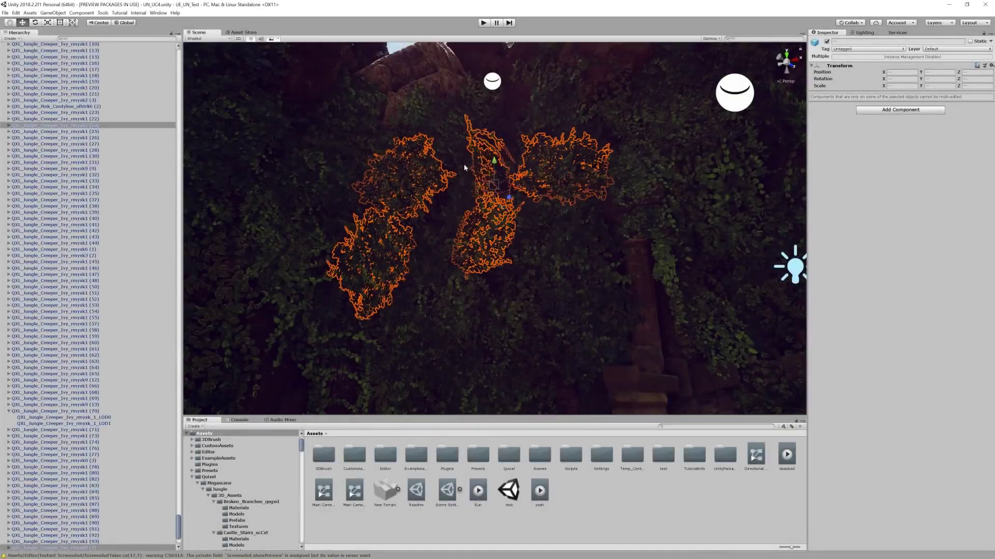
Multi-select six ivy objects in Unity, then view Shader and Light Complexity in UE4.
{"action": "left_click", "coordinate": [483, 247], "text": "ctrl"}
{"action": "left_click", "coordinate": [490, 326], "text": "ctrl"}
{"action": "left_click", "coordinate": [419, 257], "text": "ctrl"}
{"action": "left_click", "coordinate": [333, 159], "text": "ctrl"}
{"action": "left_click", "coordinate": [288, 257], "text": "ctrl"}
{"action": "left_click", "coordinate": [315, 236], "text": "ctrl"}
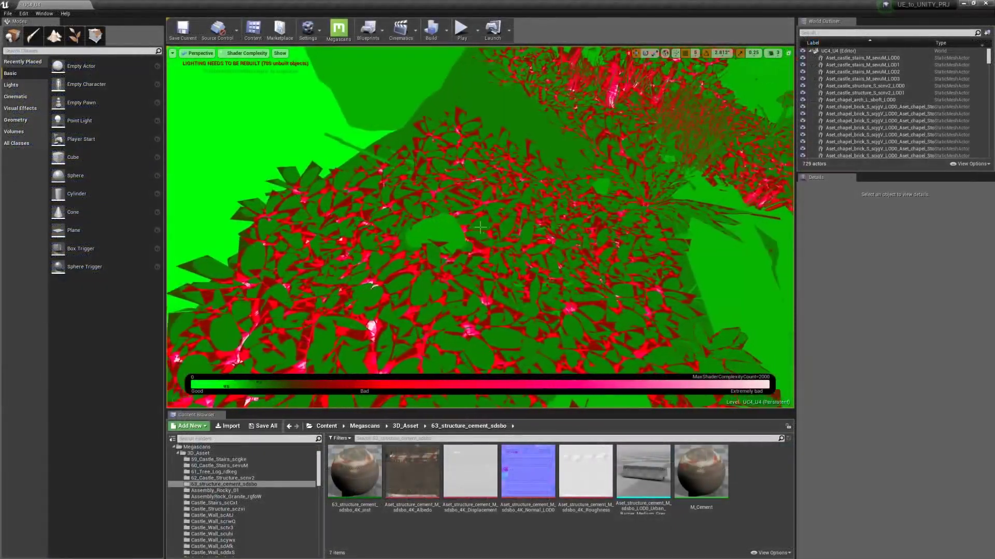
{"action": "right_click_drag", "start_coordinate": [482, 227], "coordinate": [481, 227]}
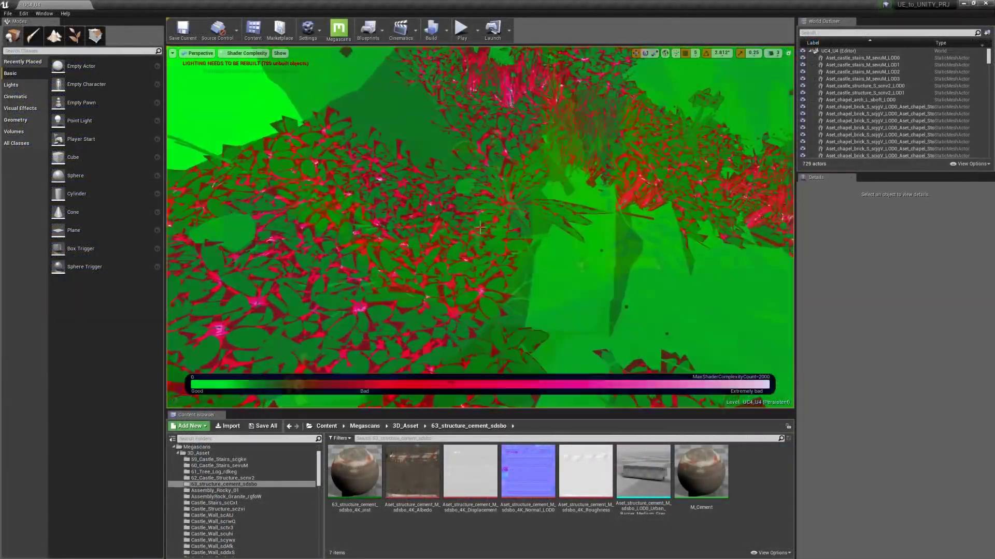
{"action": "key", "text": "alt+7"}
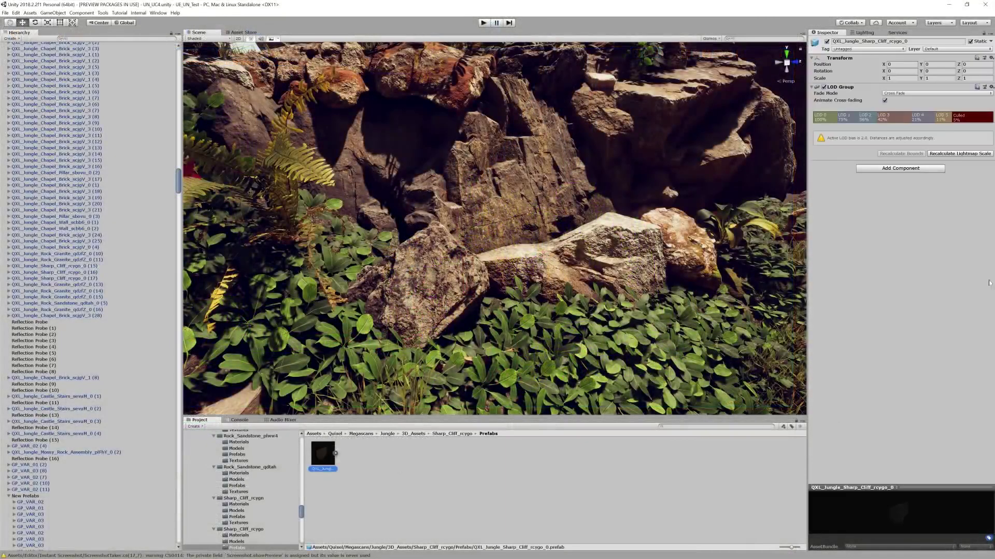
Set the castle wall mesh's LOD Group to LargeProp, then expand Unity's Mossy Rock prefab.
{"action": "left_click", "coordinate": [918, 117]}
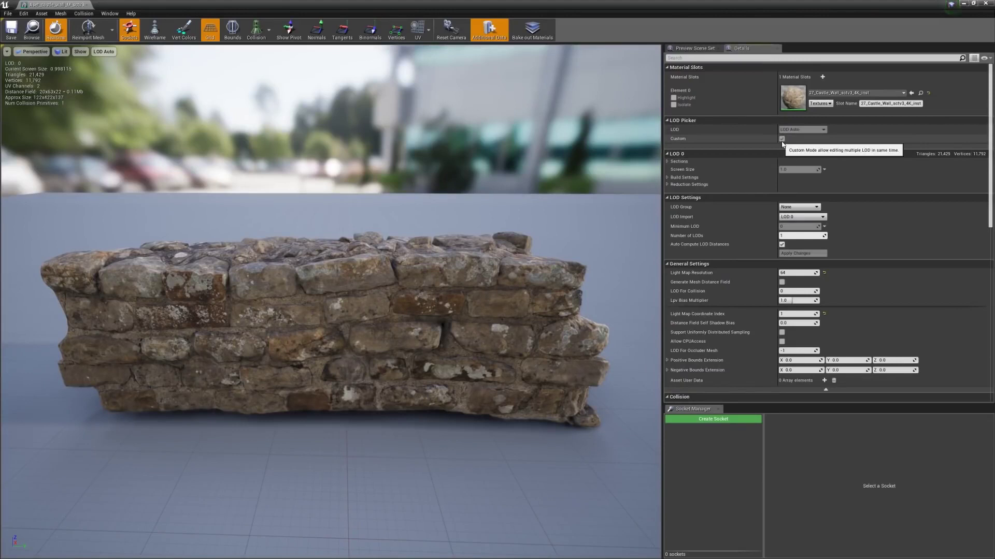
{"action": "left_click", "coordinate": [816, 207]}
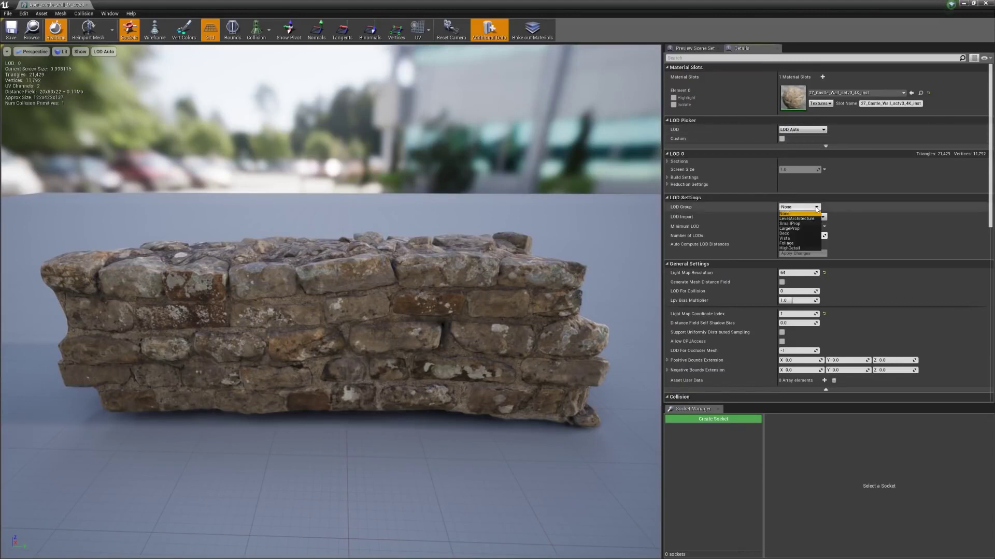
{"action": "left_click", "coordinate": [810, 230]}
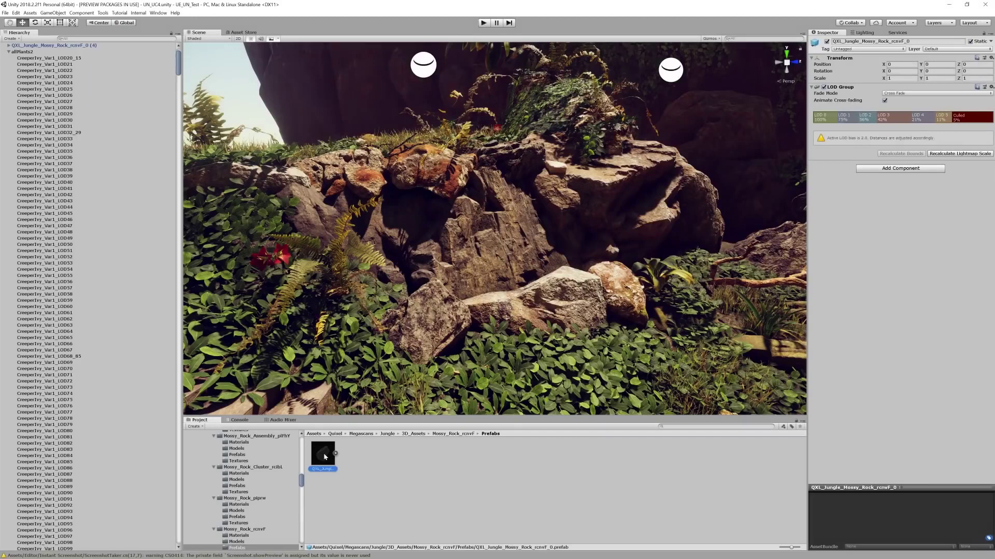
{"action": "left_click", "coordinate": [335, 456]}
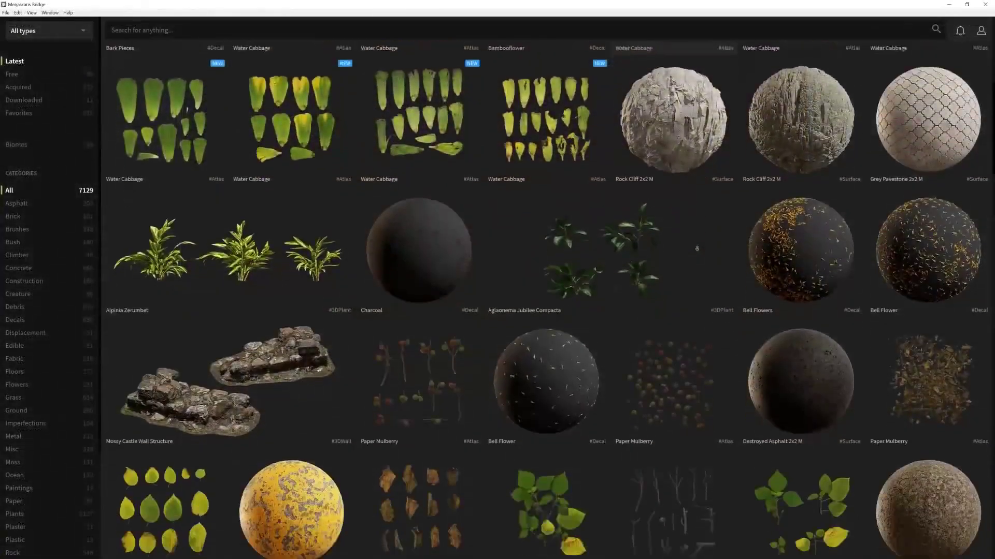
{"action": "scroll", "coordinate": [696, 249], "scroll_direction": "down", "scroll_amount": 3}
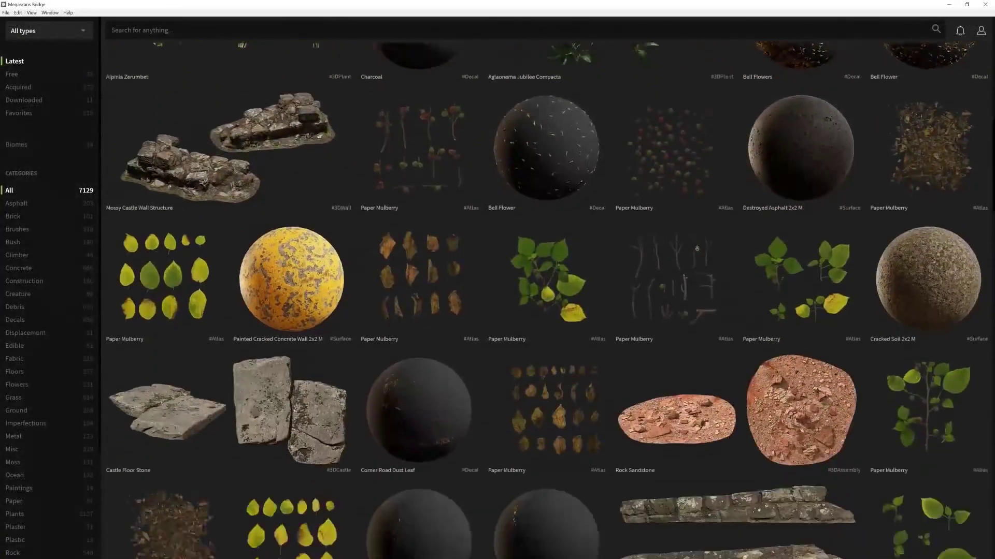
{"action": "scroll", "coordinate": [697, 249], "scroll_direction": "down", "scroll_amount": 3}
{"action": "scroll", "coordinate": [696, 249], "scroll_direction": "down", "scroll_amount": 3}
{"action": "scroll", "coordinate": [697, 249], "scroll_direction": "down", "scroll_amount": 3}
{"action": "scroll", "coordinate": [544, 310], "scroll_direction": "down", "scroll_amount": 4}
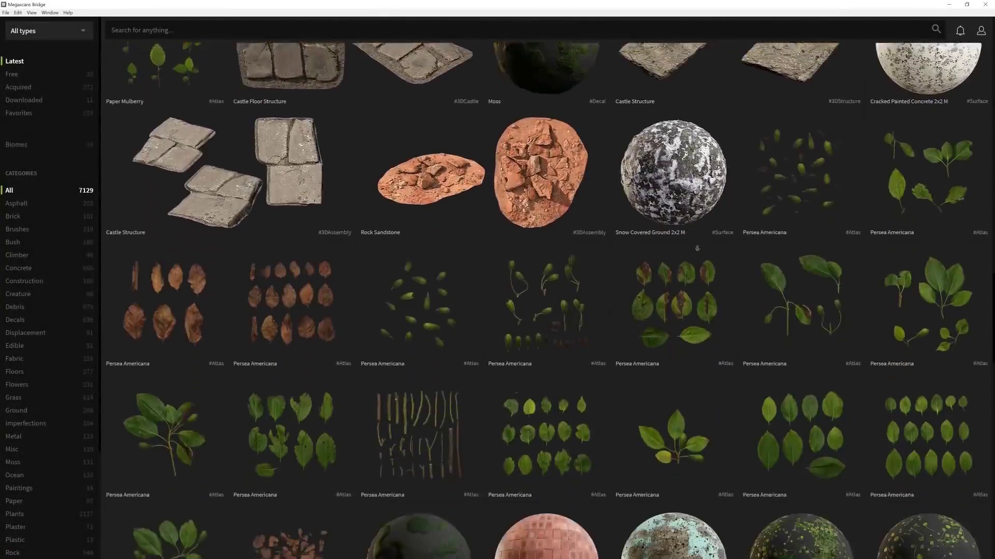
{"action": "scroll", "coordinate": [544, 311], "scroll_direction": "down", "scroll_amount": 4}
{"action": "scroll", "coordinate": [544, 311], "scroll_direction": "down", "scroll_amount": 4}
{"action": "scroll", "coordinate": [544, 311], "scroll_direction": "down", "scroll_amount": 4}
{"action": "scroll", "coordinate": [723, 272], "scroll_direction": "down", "scroll_amount": 3}
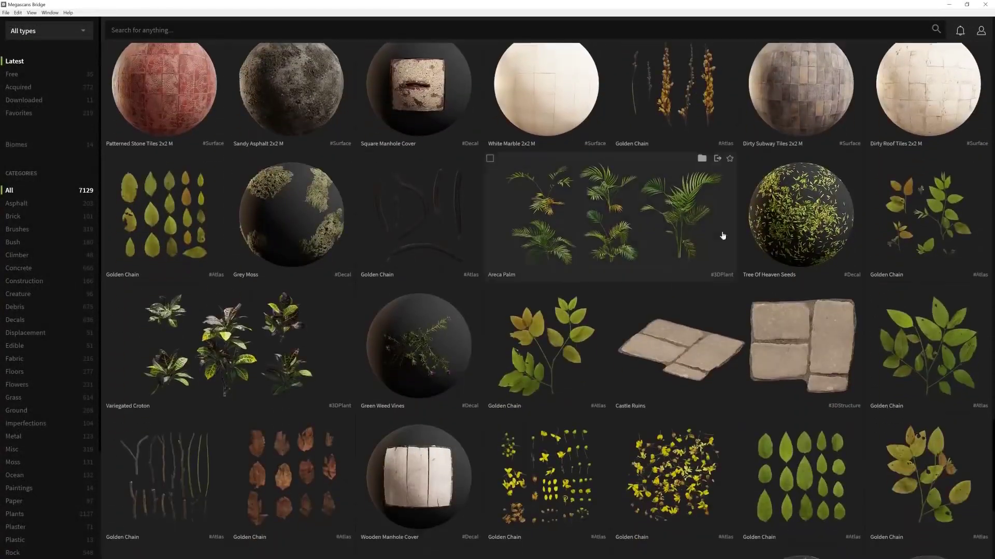
Set the Areca Palm export application to Unity, keeping LOD 0.
{"action": "left_click", "coordinate": [717, 160]}
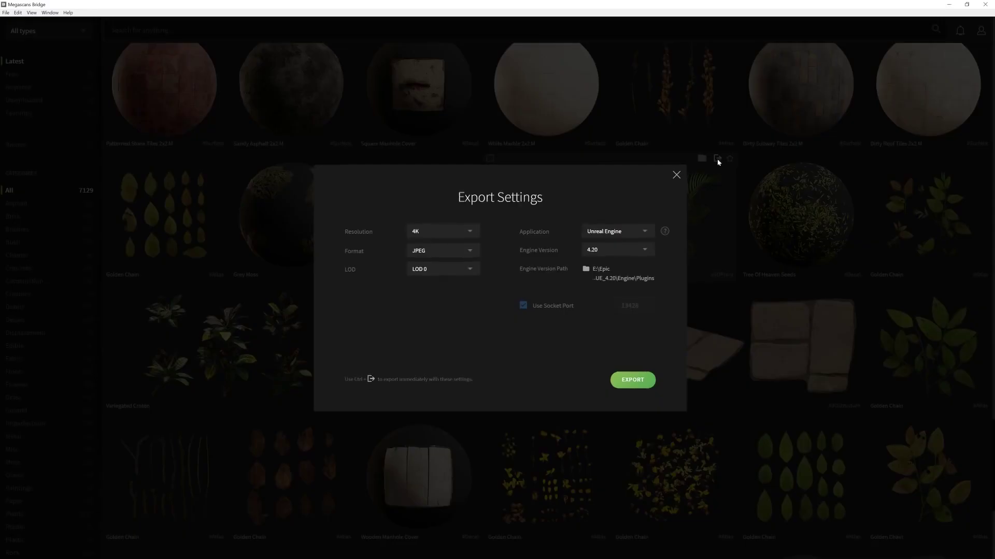
{"action": "left_click", "coordinate": [616, 235]}
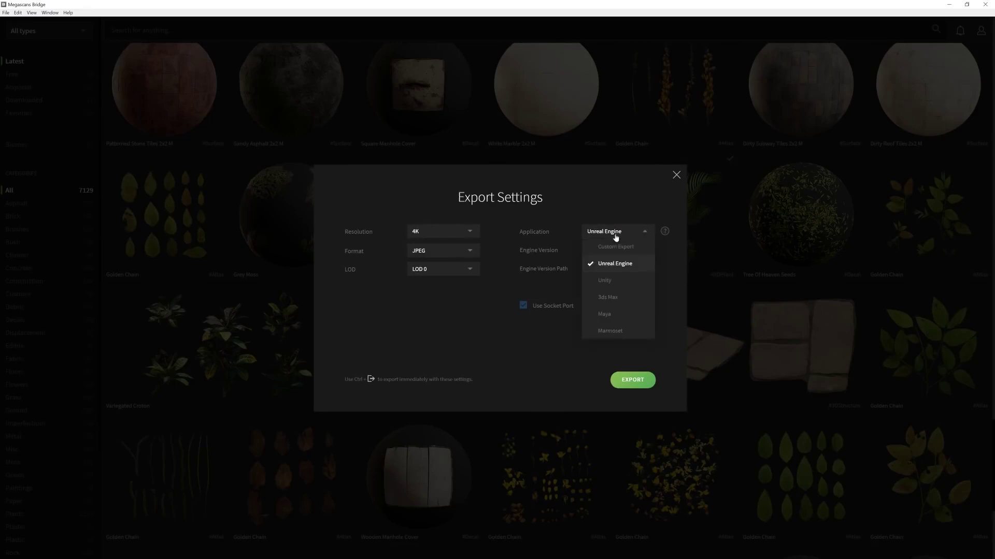
{"action": "left_click", "coordinate": [612, 280]}
{"action": "left_click", "coordinate": [469, 271]}
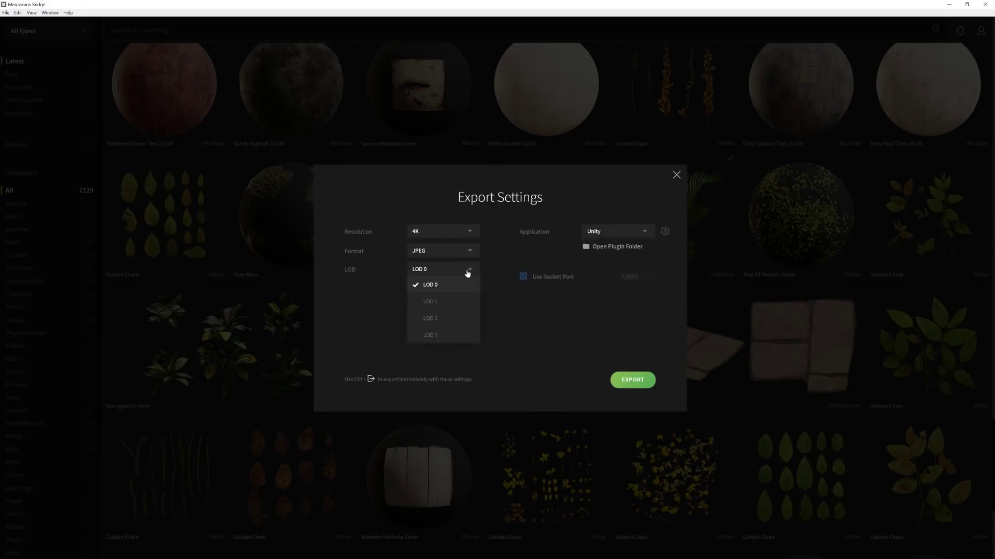
{"action": "left_click", "coordinate": [486, 271]}
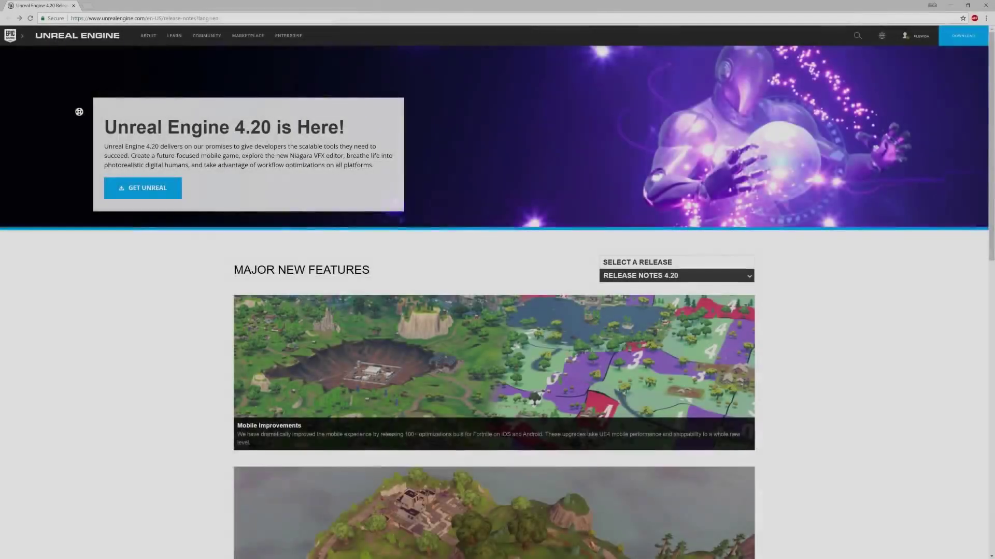
{"action": "scroll", "coordinate": [76, 122], "scroll_direction": "down", "scroll_amount": 4}
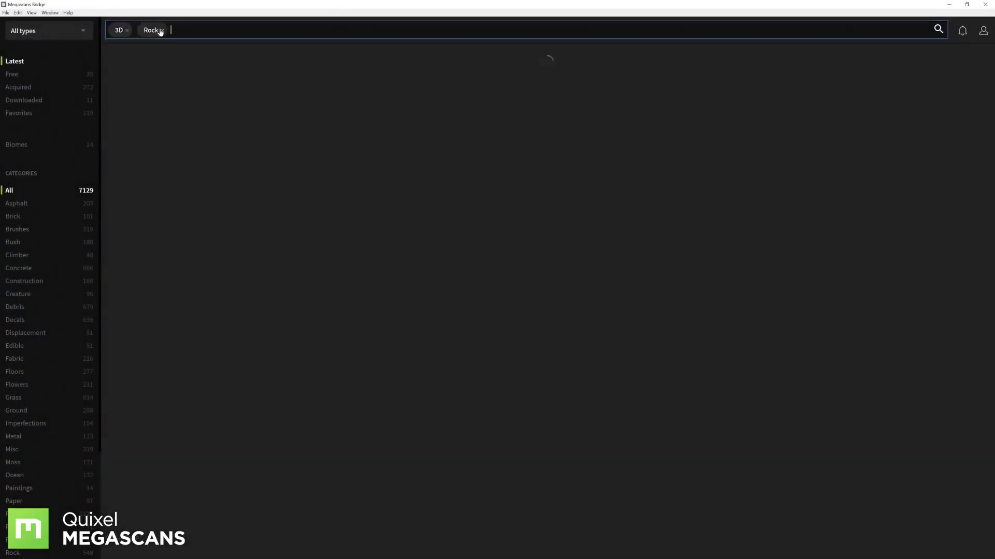
{"action": "scroll", "coordinate": [624, 90], "scroll_direction": "down", "scroll_amount": 5}
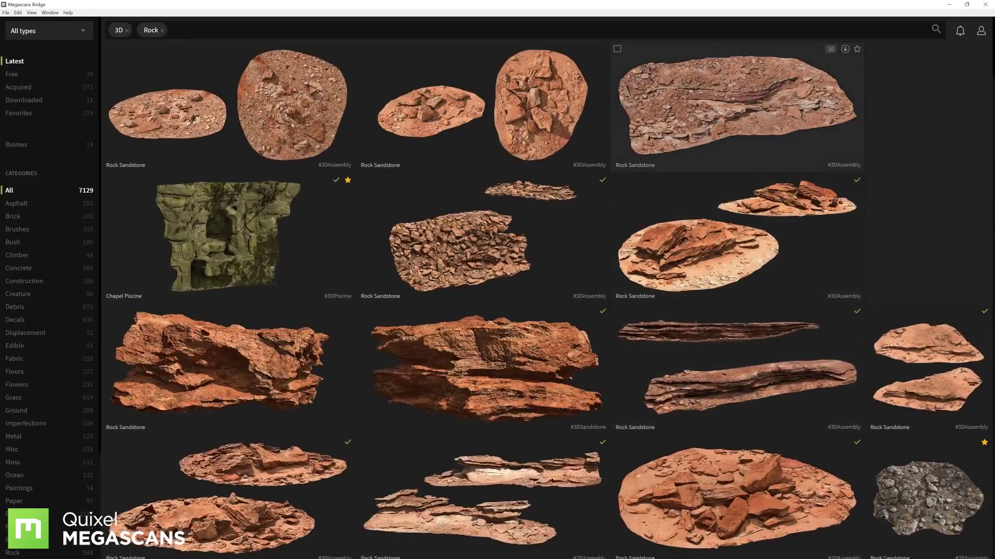
{"action": "scroll", "coordinate": [624, 90], "scroll_direction": "down", "scroll_amount": 5}
{"action": "scroll", "coordinate": [624, 89], "scroll_direction": "down", "scroll_amount": 5}
{"action": "scroll", "coordinate": [624, 90], "scroll_direction": "down", "scroll_amount": 5}
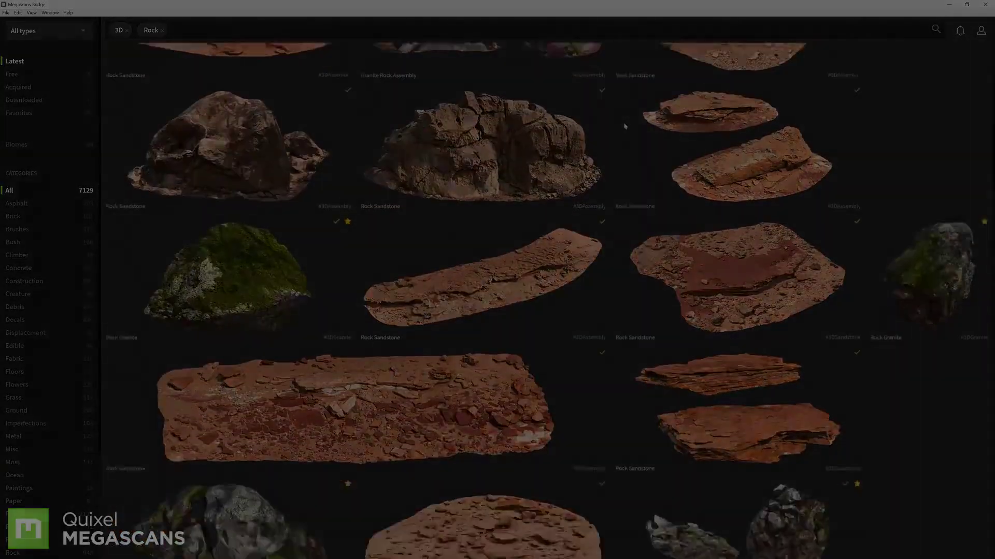